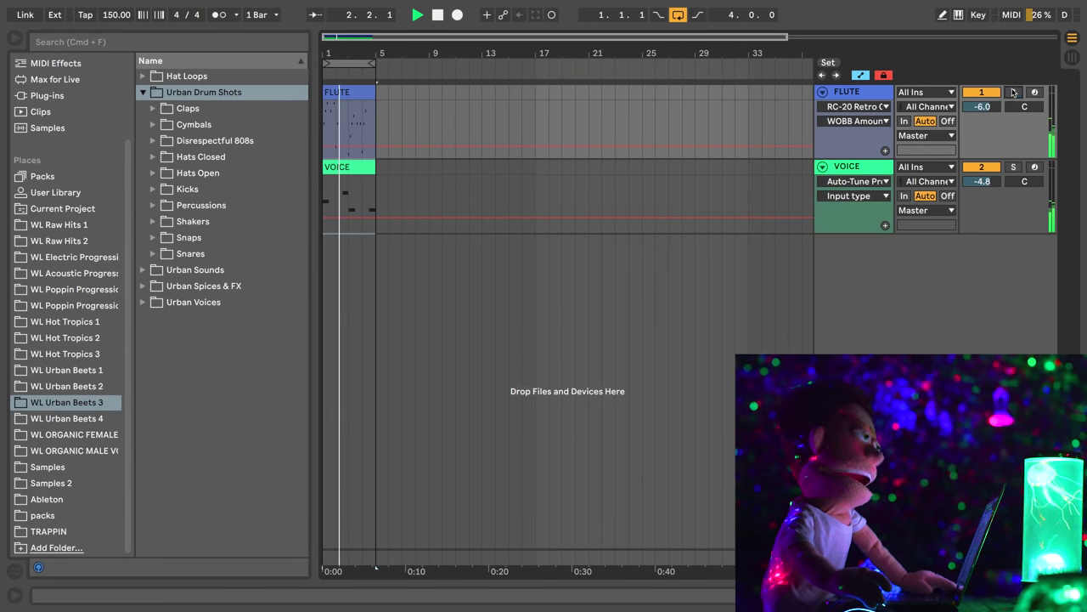
# Step: Solo the FLUTE track, open its MIDI clip to examine the notes, and return to the track's device chain
pyautogui.click(1012, 92)
pyautogui.doubleClick(352, 94)
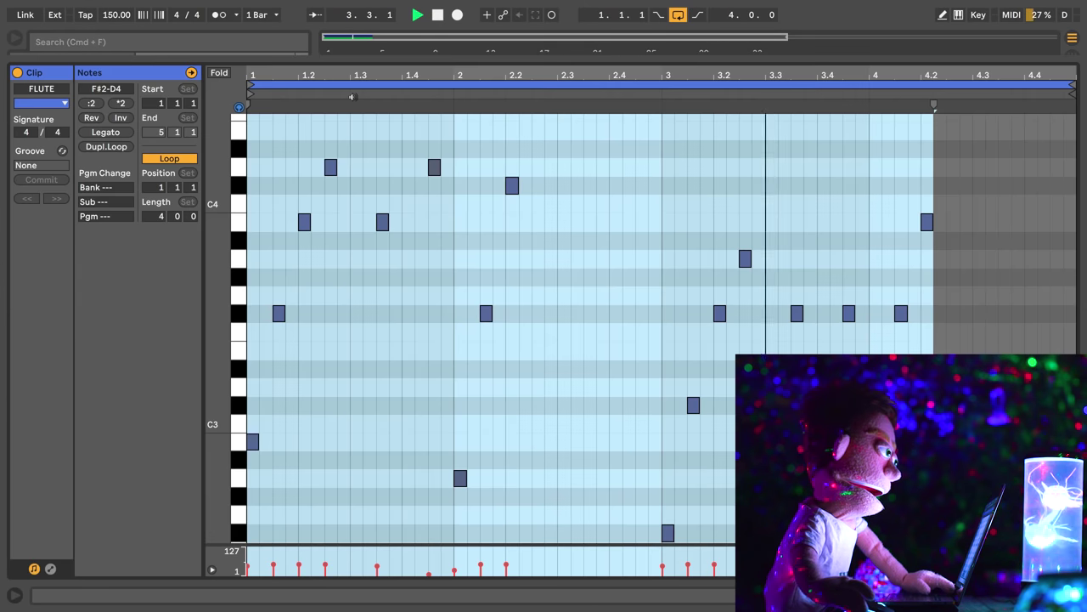
pyautogui.click(1019, 596)
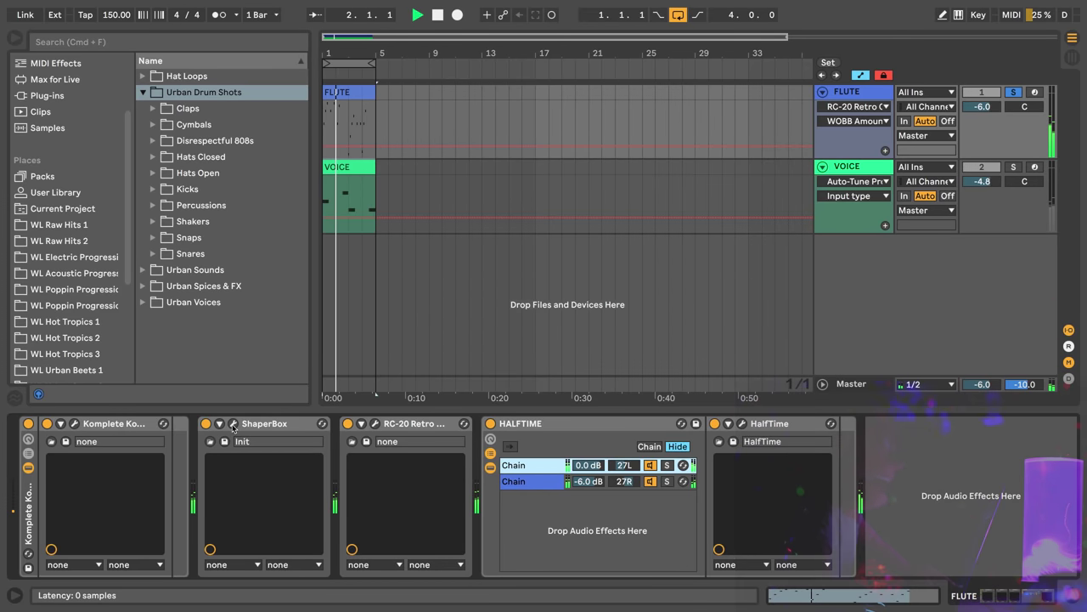
# Step: Inspect the ShaperBox and RC-20 Retro Color plug-in windows on the FLUTE track and close both
pyautogui.click(232, 426)
pyautogui.click(375, 423)
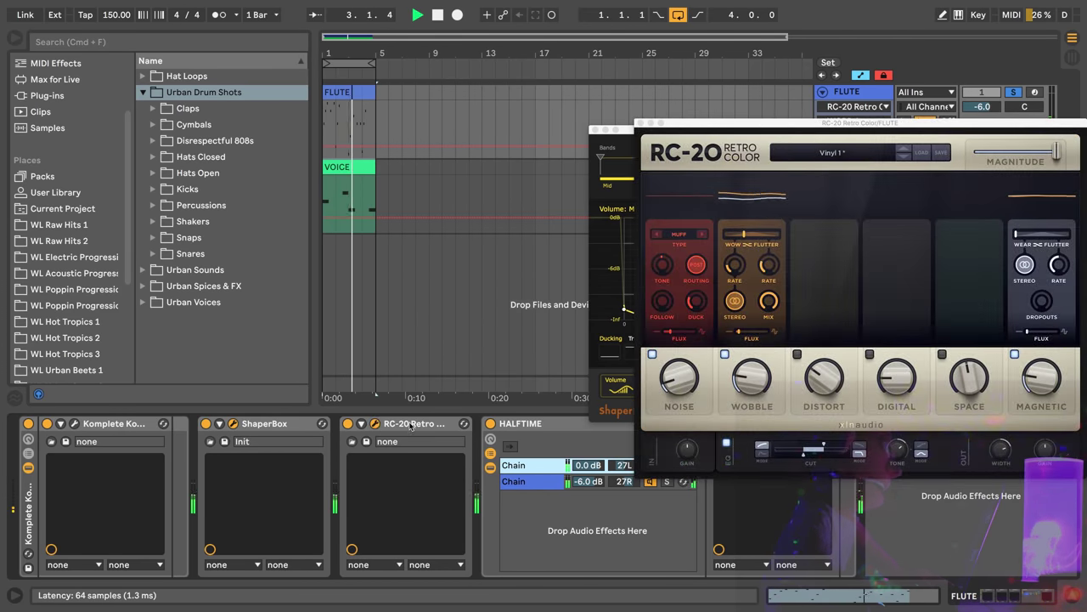
pyautogui.click(523, 424)
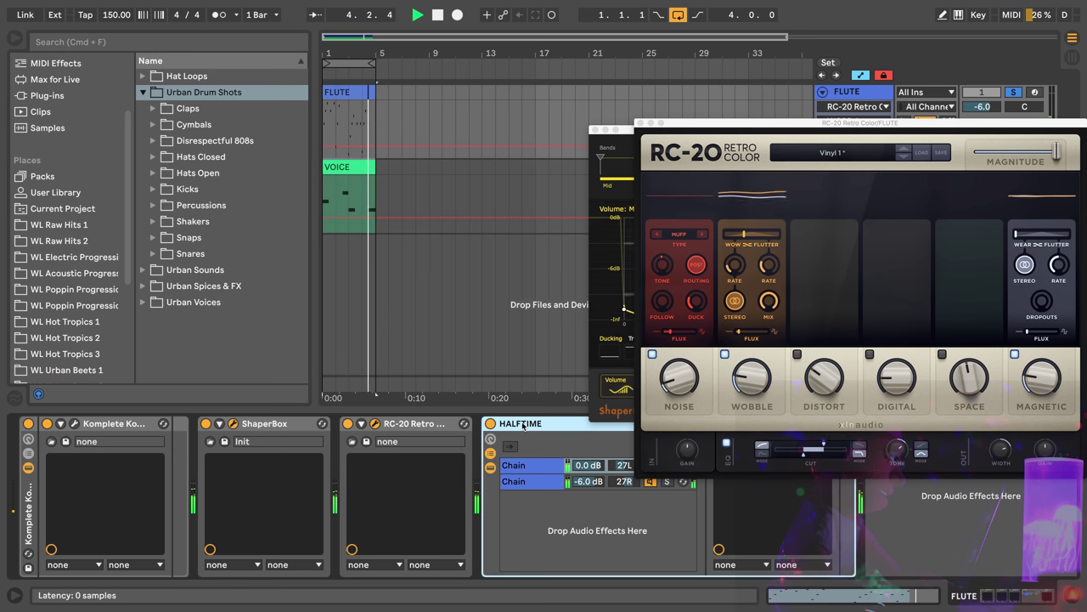
pyautogui.click(639, 123)
pyautogui.click(596, 130)
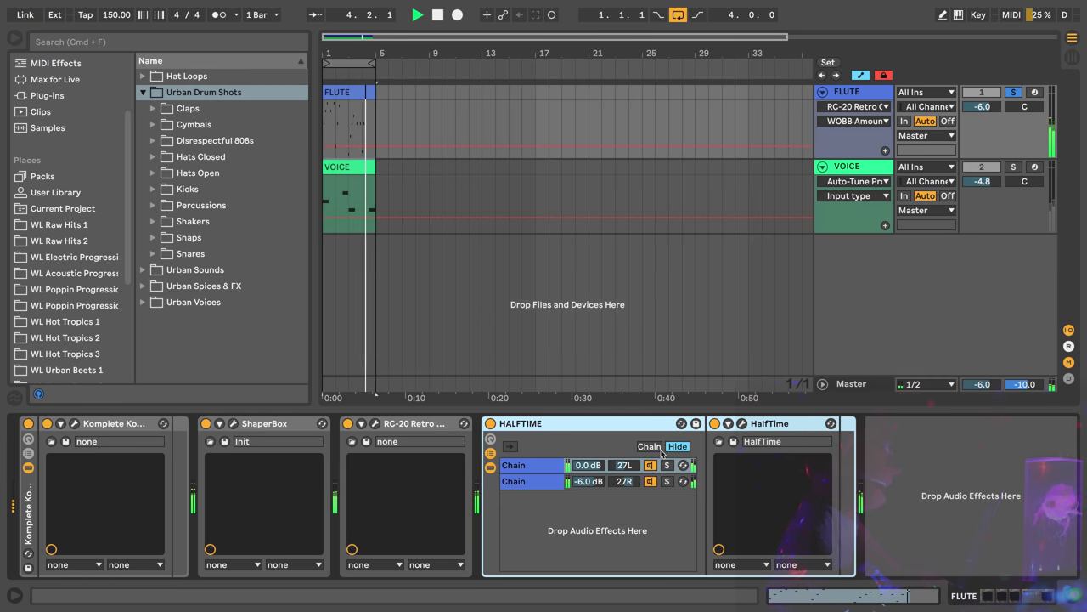
# Step: Compare the FLUTE sound with the HALFTIME rack bypassed and re-enabled, and stop playback
pyautogui.click(490, 424)
pyautogui.click(490, 423)
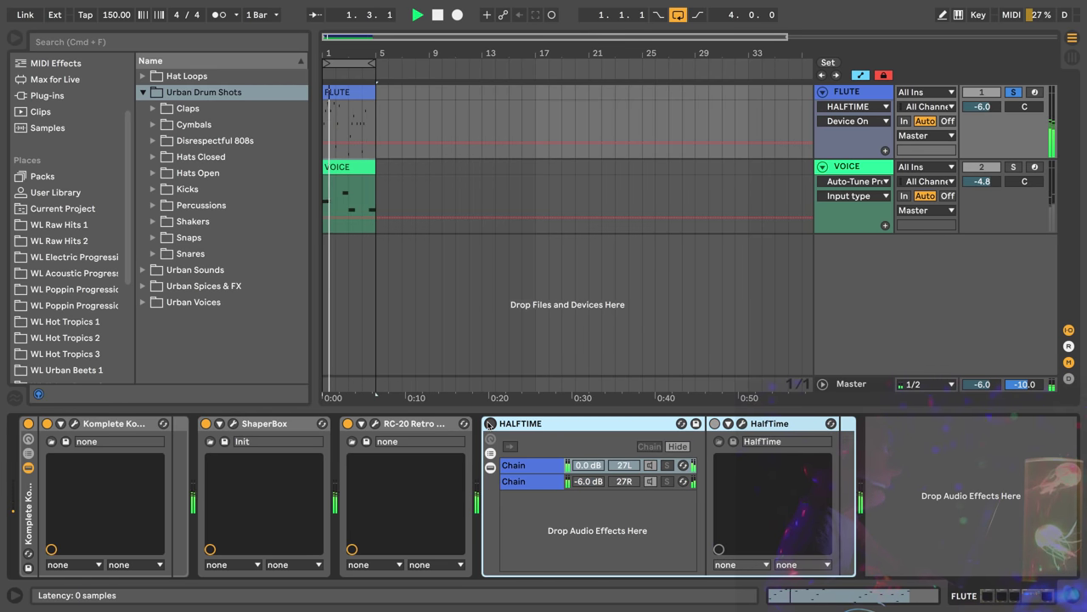
pyautogui.click(490, 423)
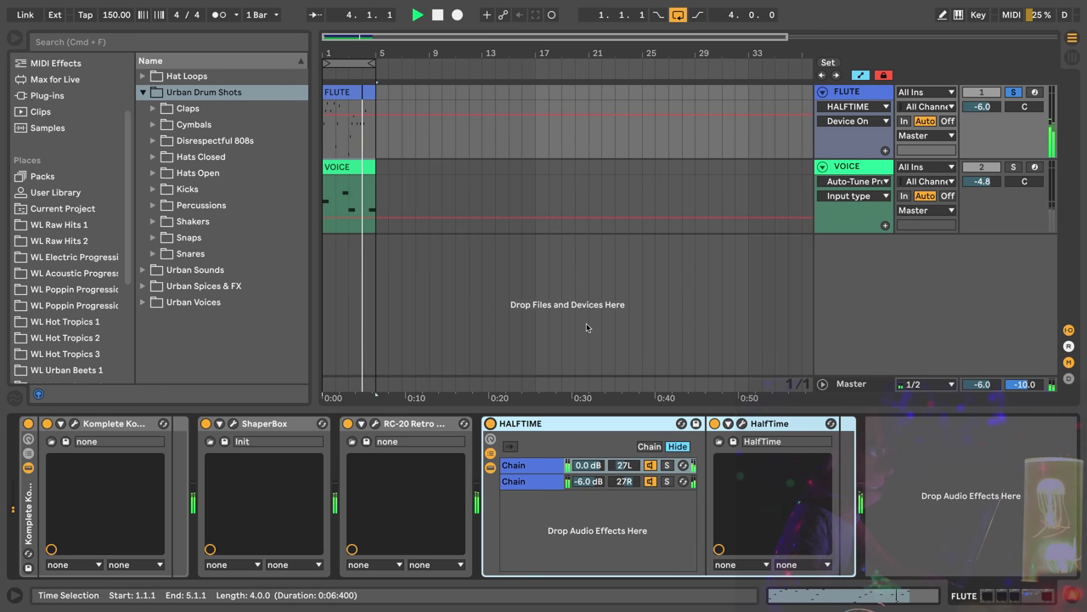
pyautogui.press('space')
# Step: Solo the VOICE track, listen to it, and bring up its device chain starting at the sampler
pyautogui.click(1013, 167)
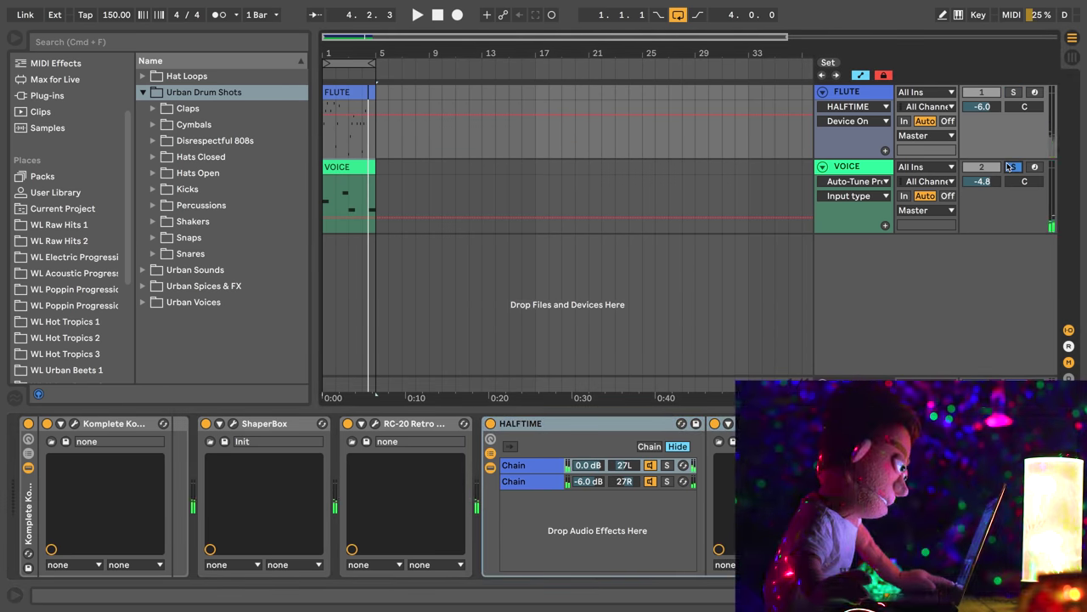
pyautogui.press('space')
pyautogui.click(365, 166)
pyautogui.hscroll(-5, 82, 478)
pyautogui.click(317, 423)
pyautogui.press('space')
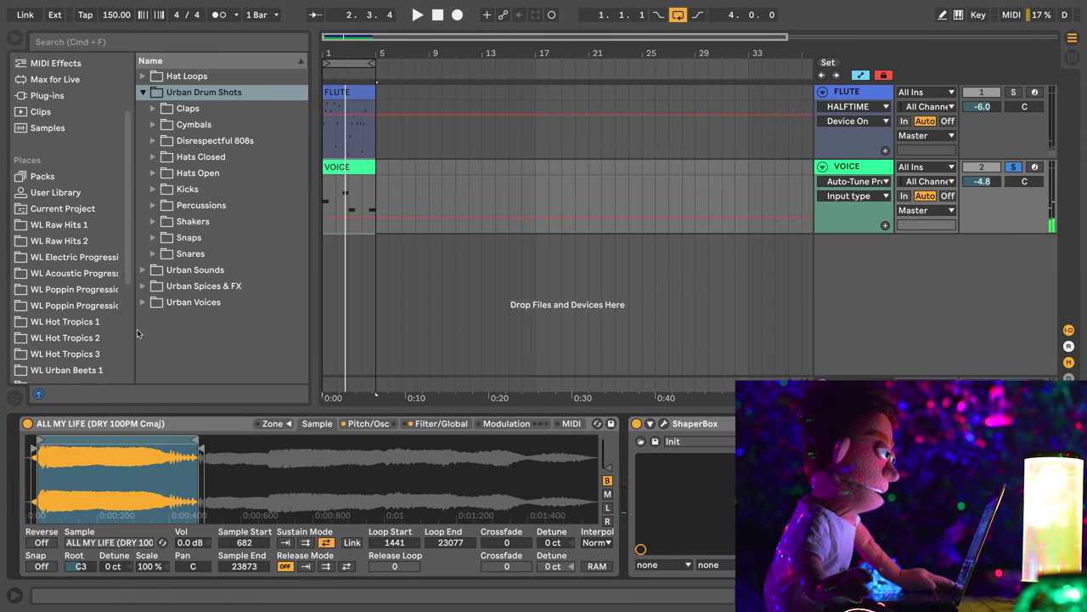
# Step: Locate the VOICE sampler's ALL MY LIFE sample in the FEMALE VOCALS DRY folder using hot-swap
pyautogui.scroll(-5, 107, 314)
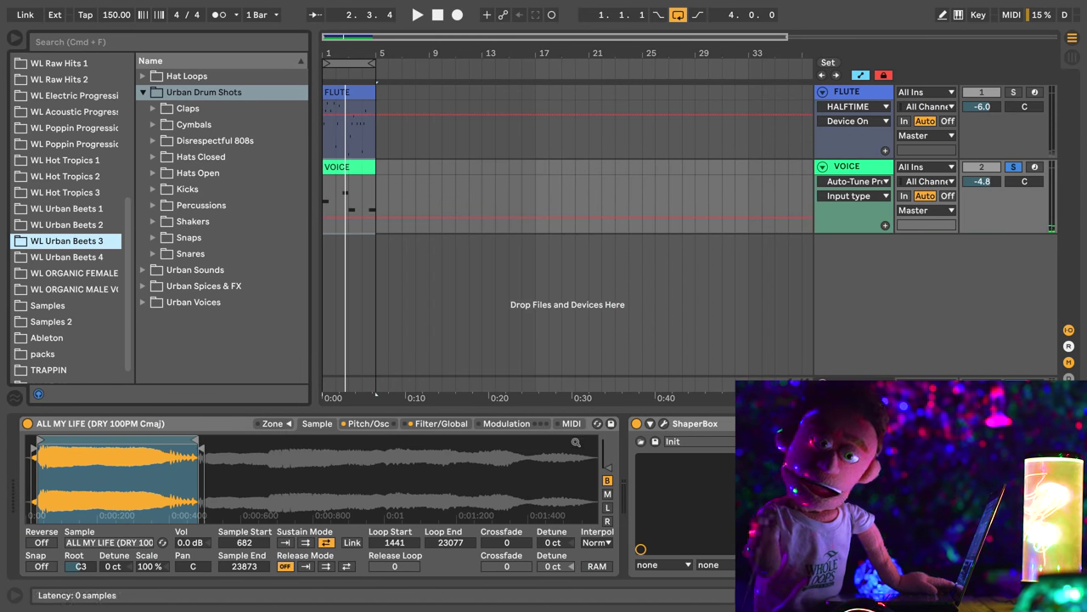
pyautogui.click(597, 423)
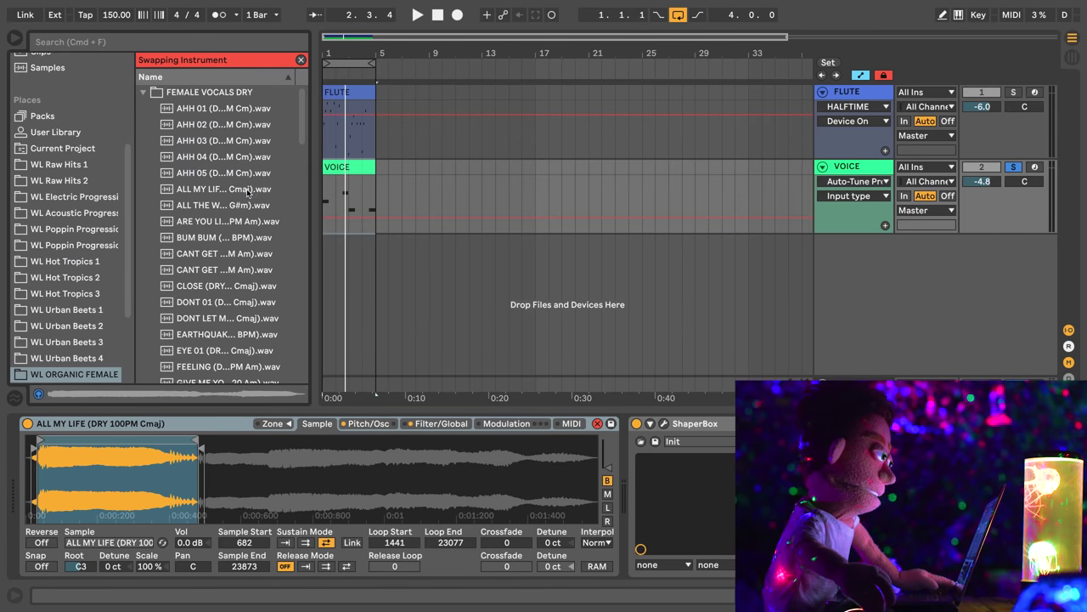
pyautogui.click(247, 190)
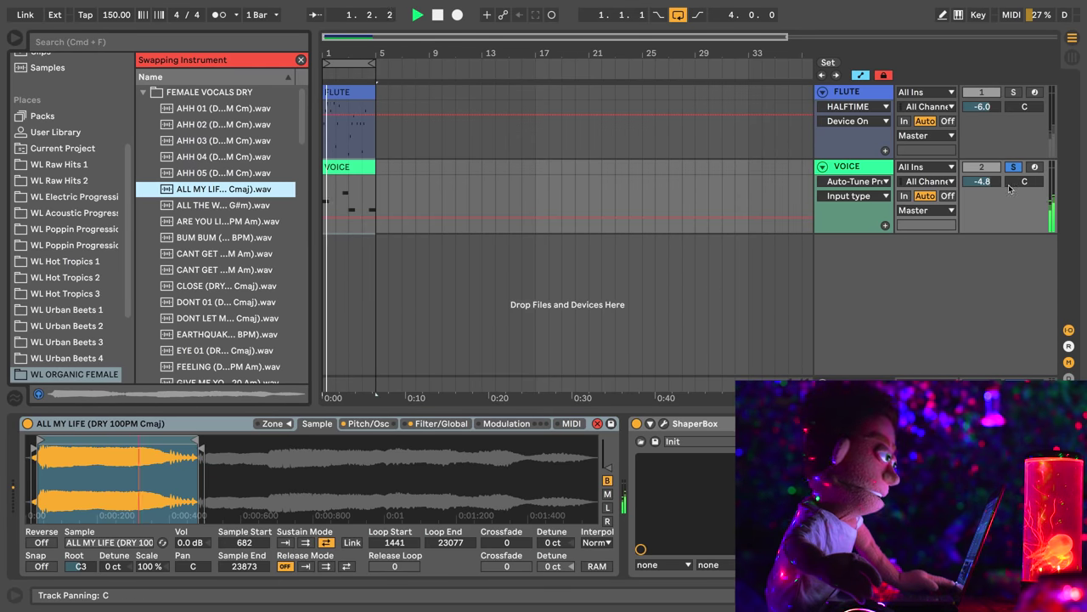
# Step: Inspect the Auto-Tune Pro and ShaperBox settings on the VOICE track and close both plug-in windows
pyautogui.click(666, 423)
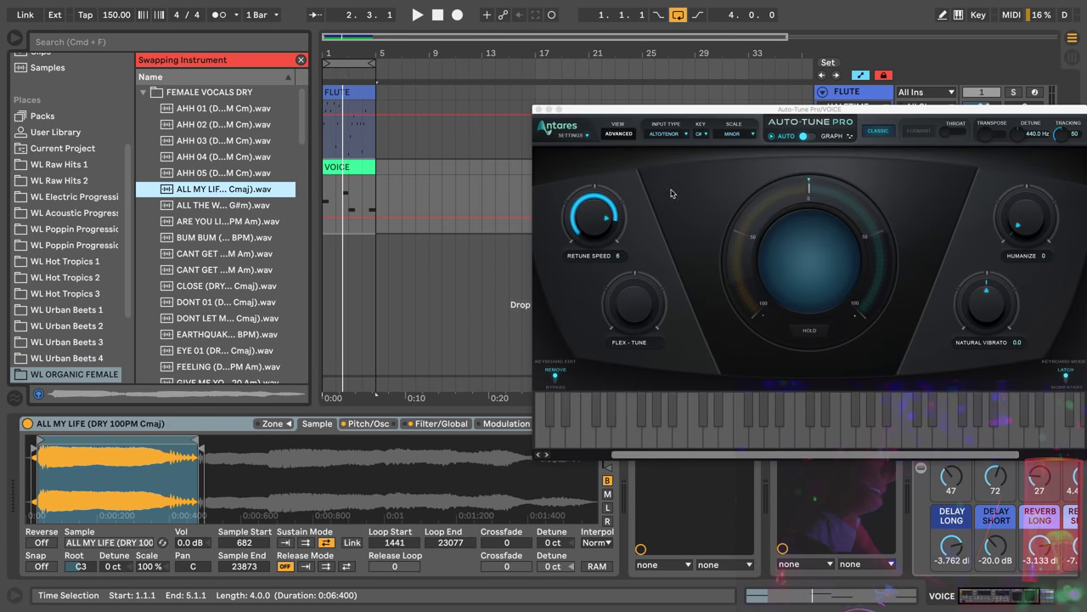
pyautogui.click(539, 111)
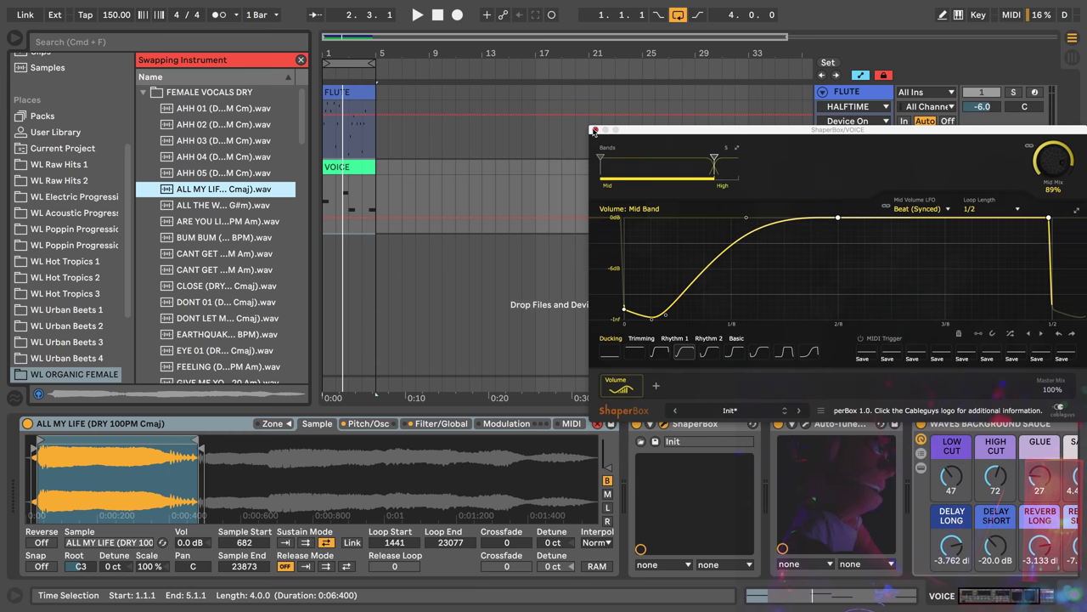
pyautogui.click(595, 126)
# Step: Listen to the VOICE track while toggling the WAVES BACKGROUND SAUCE rack, and unsolo the track
pyautogui.hscroll(3, 862, 533)
pyautogui.press('space')
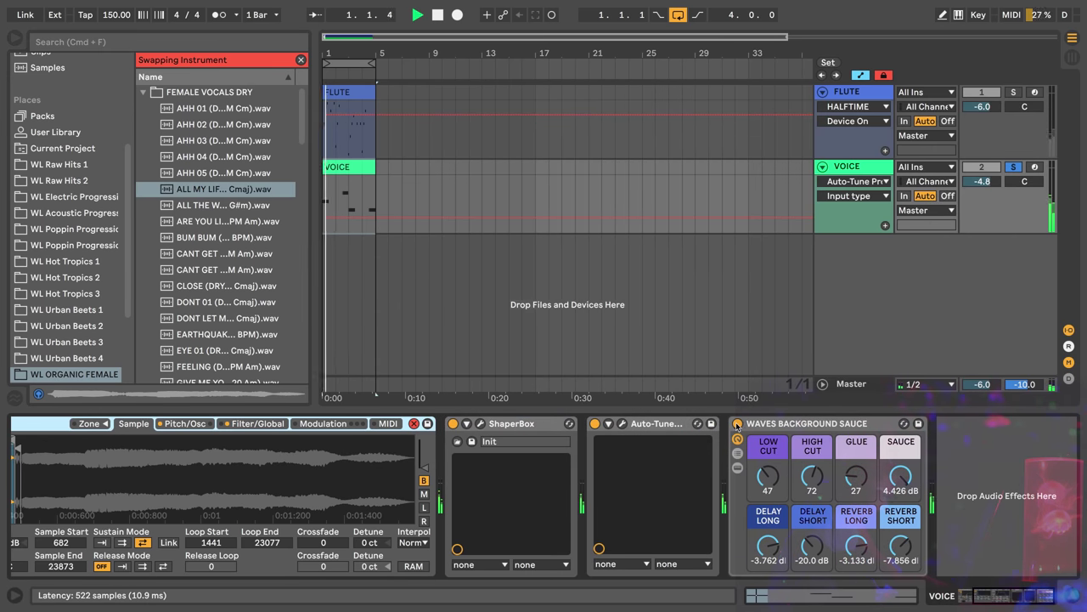
pyautogui.click(743, 423)
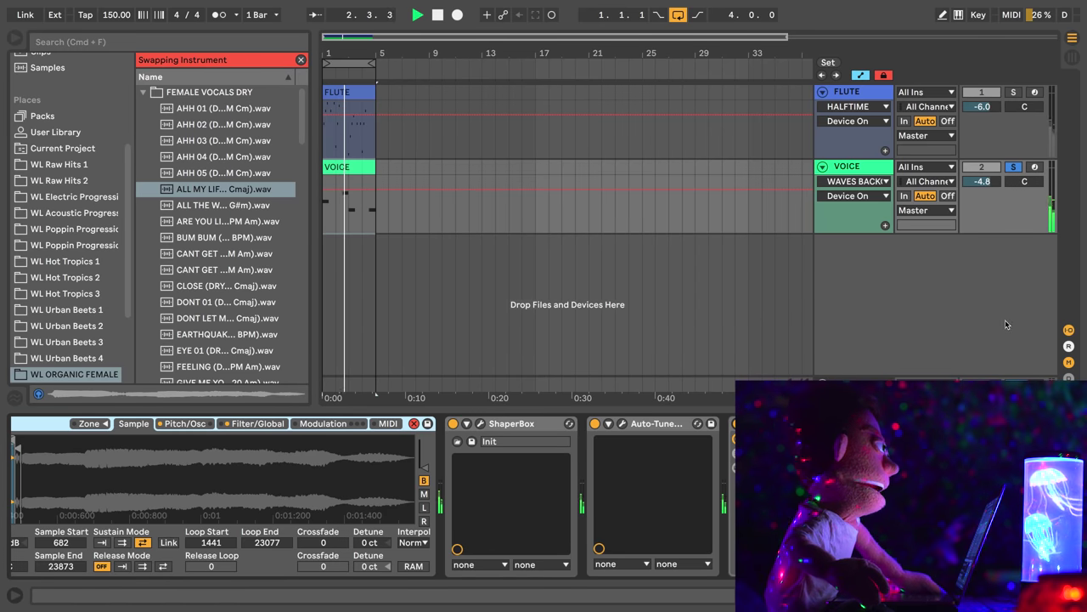
pyautogui.click(1012, 167)
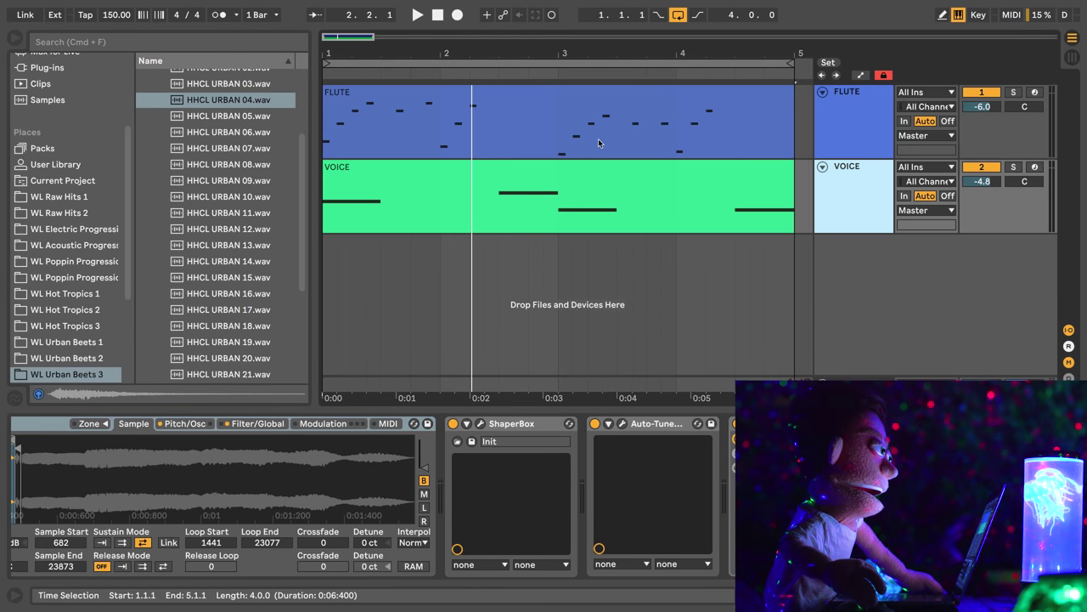
# Step: Insert a new MIDI track below VOICE and load an empty Drum Rack onto it
pyautogui.moveTo(545, 48); pyautogui.dragTo(537, 46)
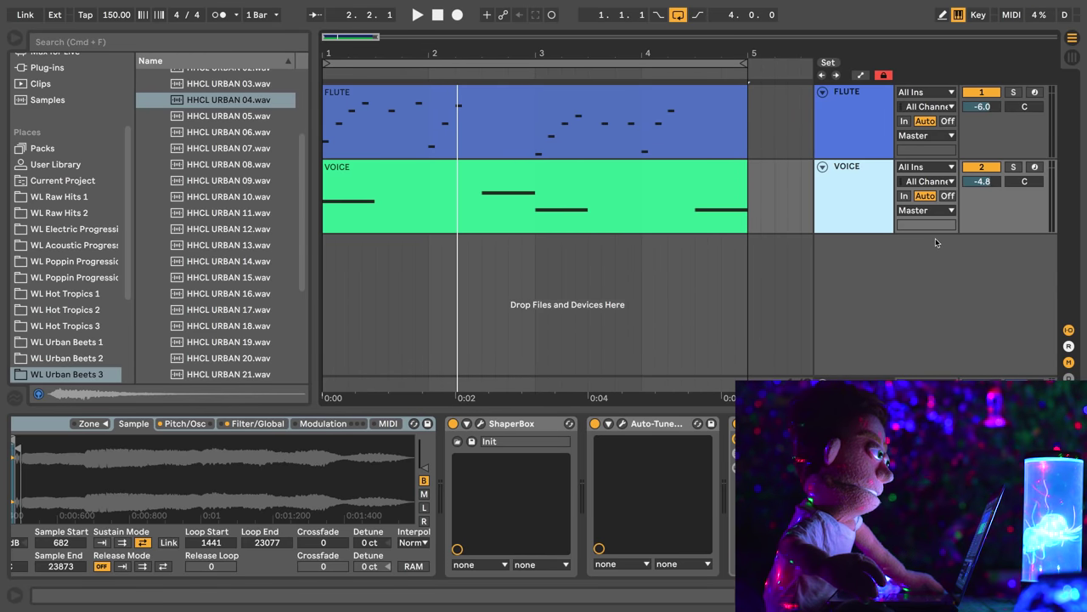
pyautogui.press('super+shift+t')
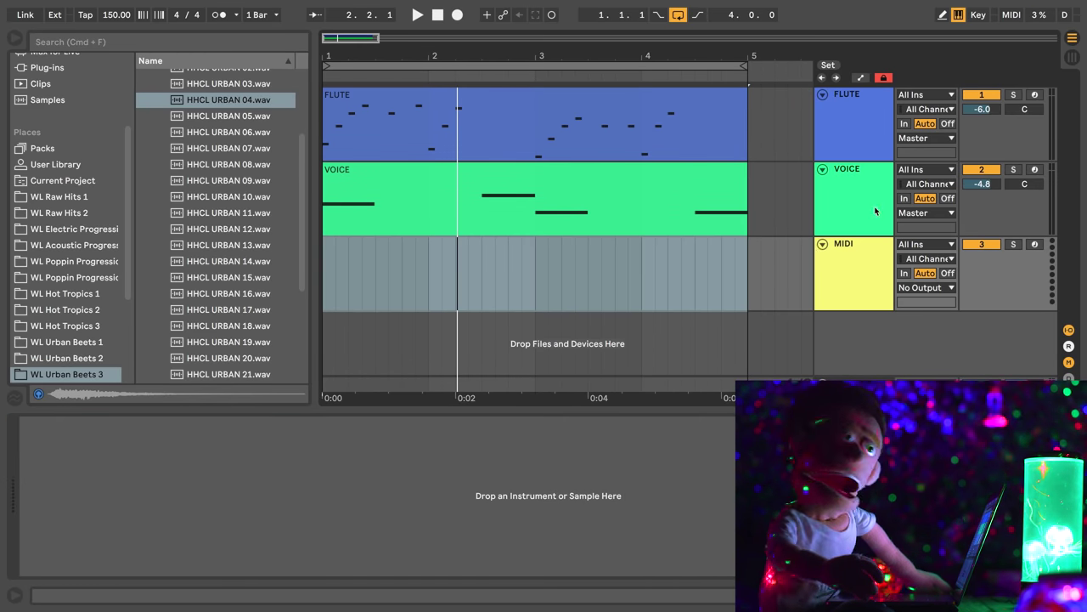
pyautogui.scroll(5, 107, 133)
pyautogui.click(61, 149)
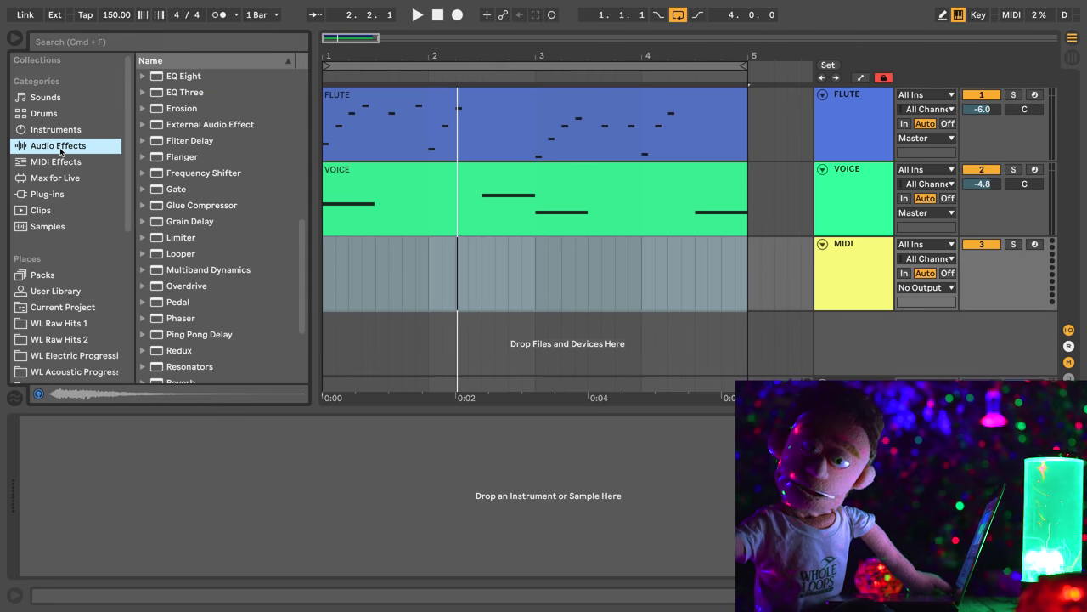
pyautogui.click(56, 129)
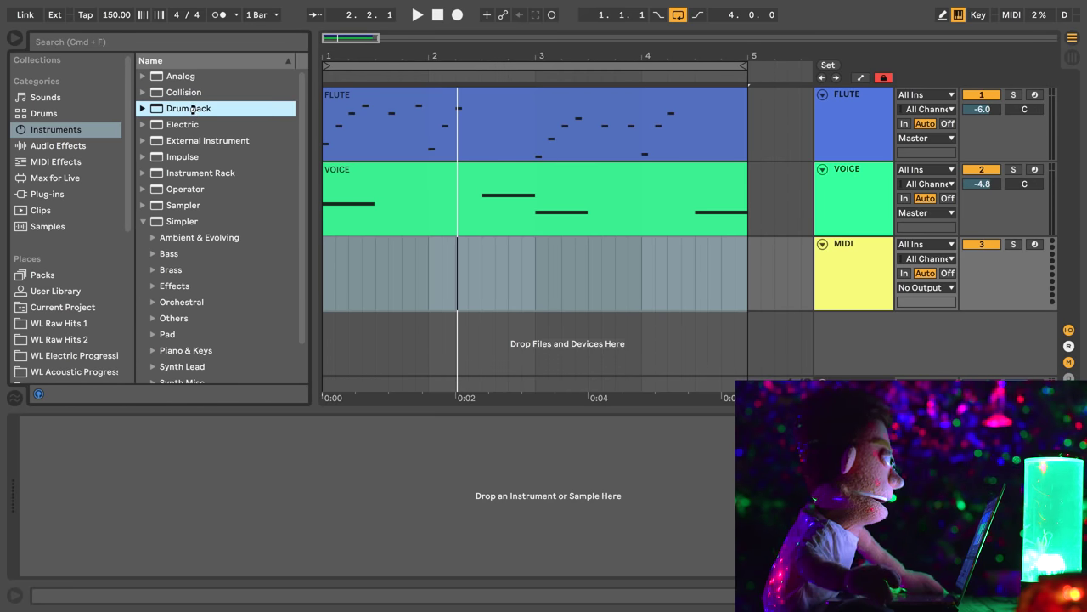
pyautogui.moveTo(188, 108); pyautogui.dragTo(614, 317)
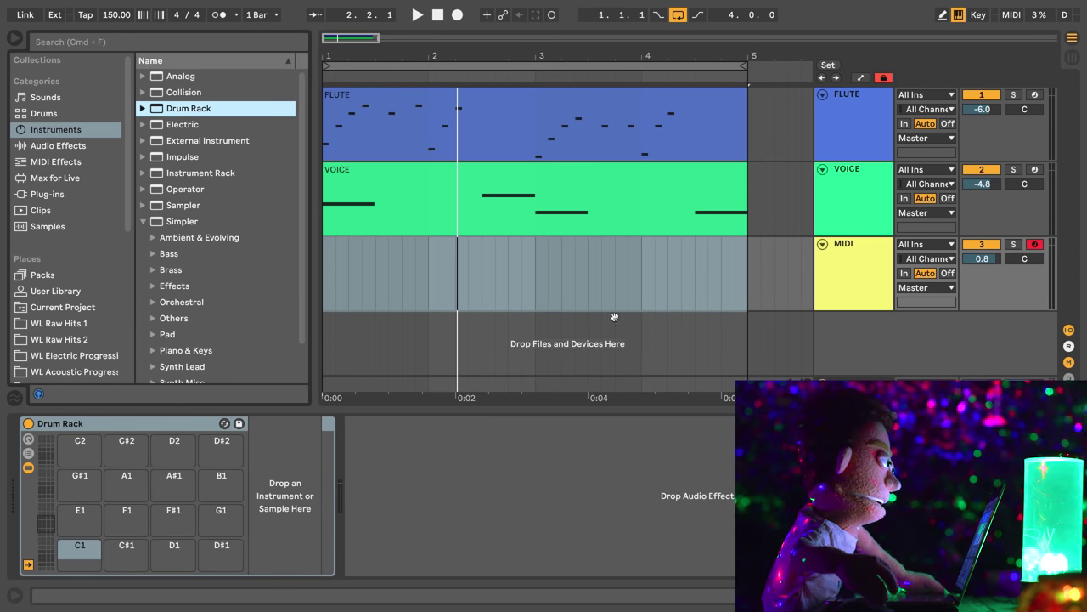
# Step: Rename the new MIDI track as DRUMS
pyautogui.click(868, 270)
pyautogui.press('super+r')
pyautogui.write('DRUMS')
pyautogui.press('Return')
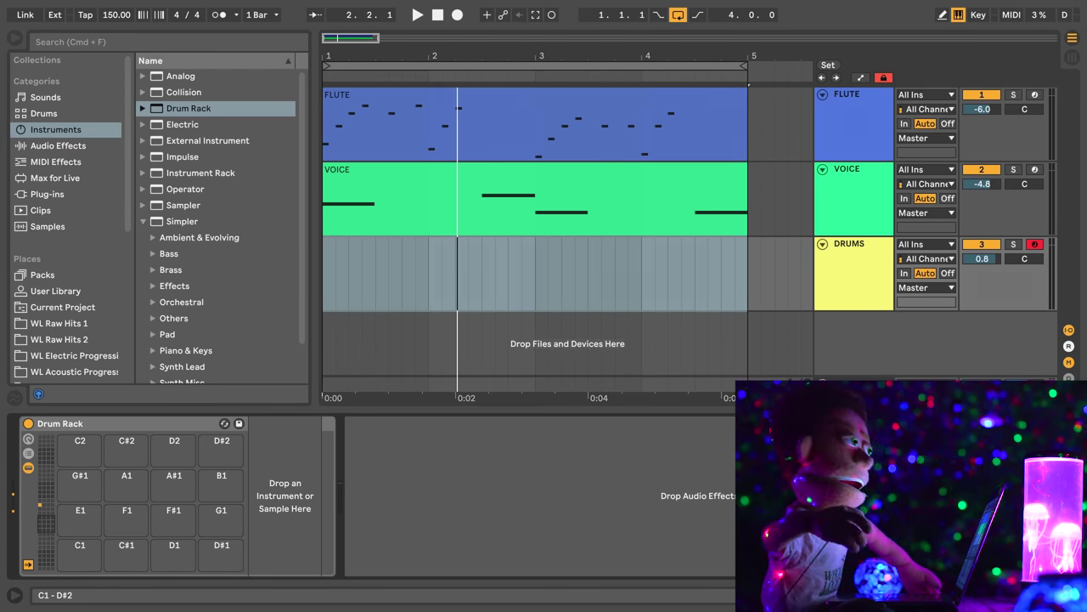
# Step: Audition closed hats from WL Urban Beets 3, load HHCL URBAN 02.wav onto the Drum Rack's C3 pad, and adjust the sample's start marker
pyautogui.moveTo(46, 524); pyautogui.dragTo(46, 507)
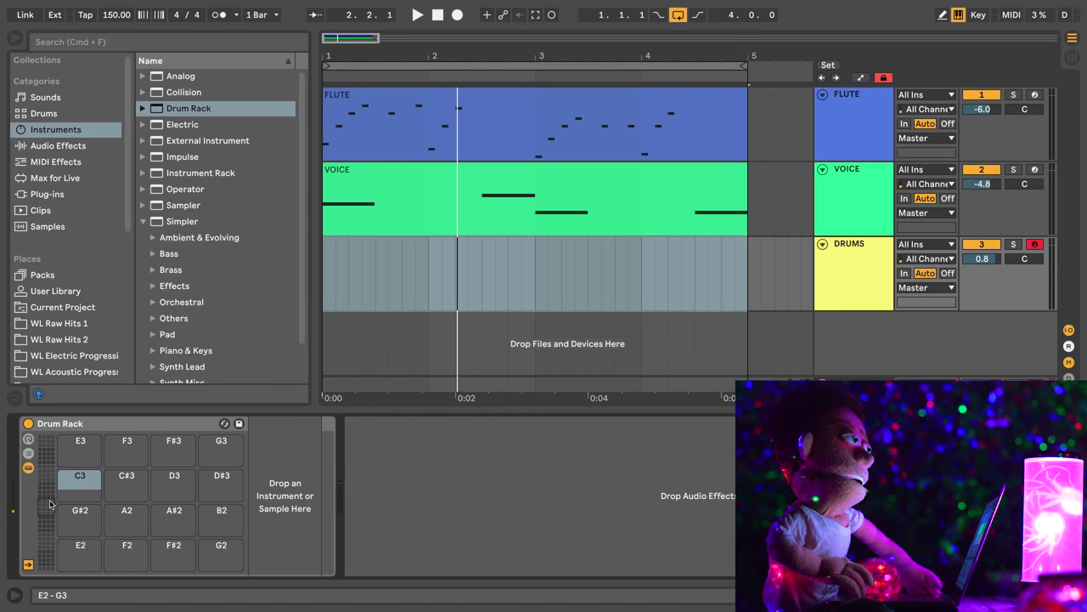
pyautogui.scroll(-5, 56, 313)
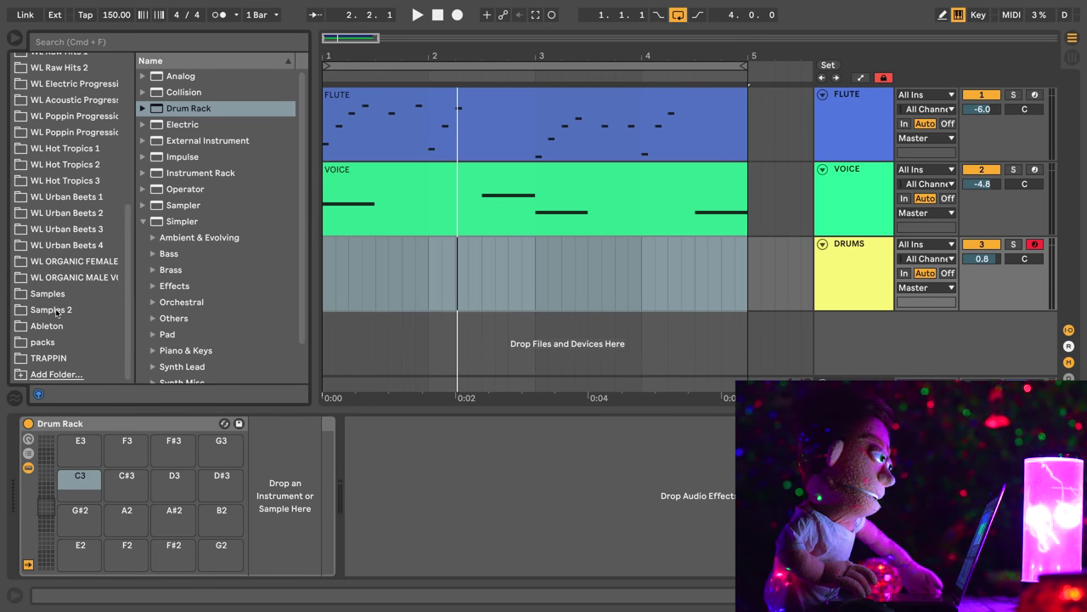
pyautogui.click(88, 232)
pyautogui.scroll(4, 209, 129)
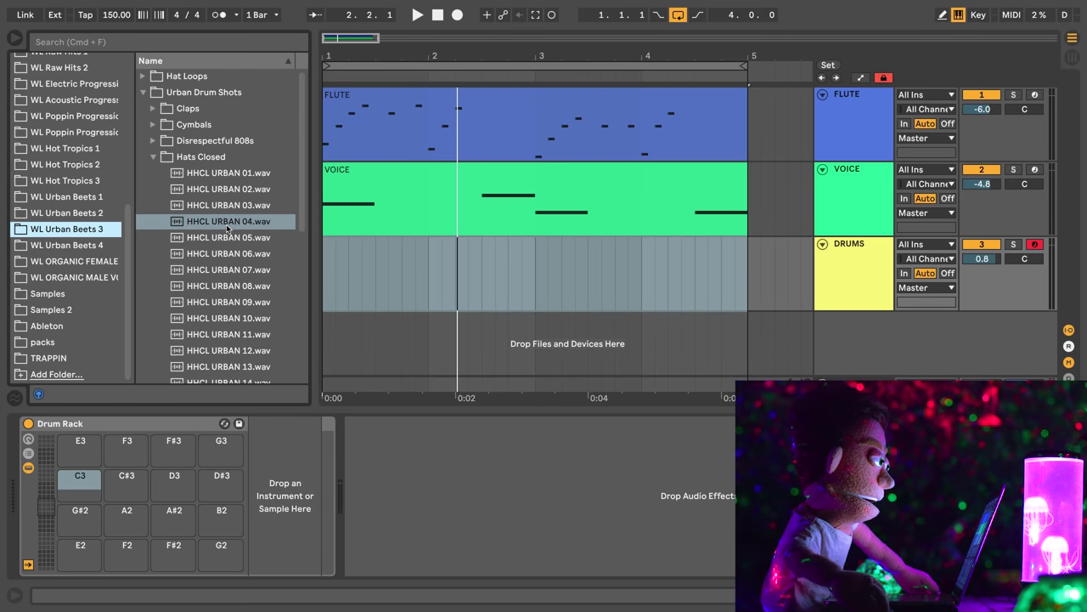
pyautogui.click(226, 220)
pyautogui.click(225, 204)
pyautogui.click(223, 188)
pyautogui.click(223, 172)
pyautogui.click(221, 189)
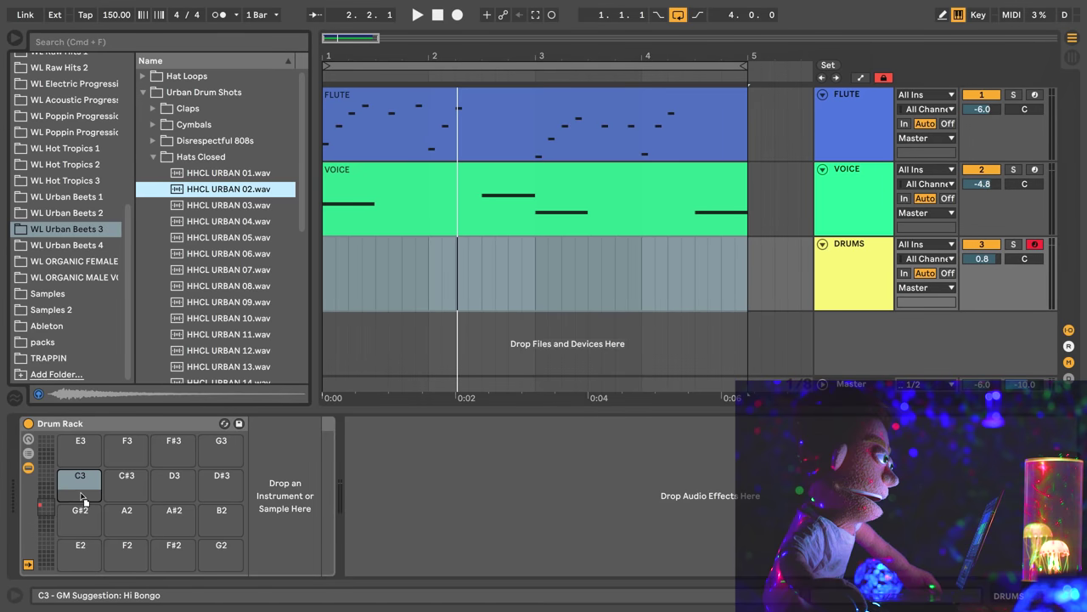
pyautogui.moveTo(83, 497); pyautogui.dragTo(81, 496)
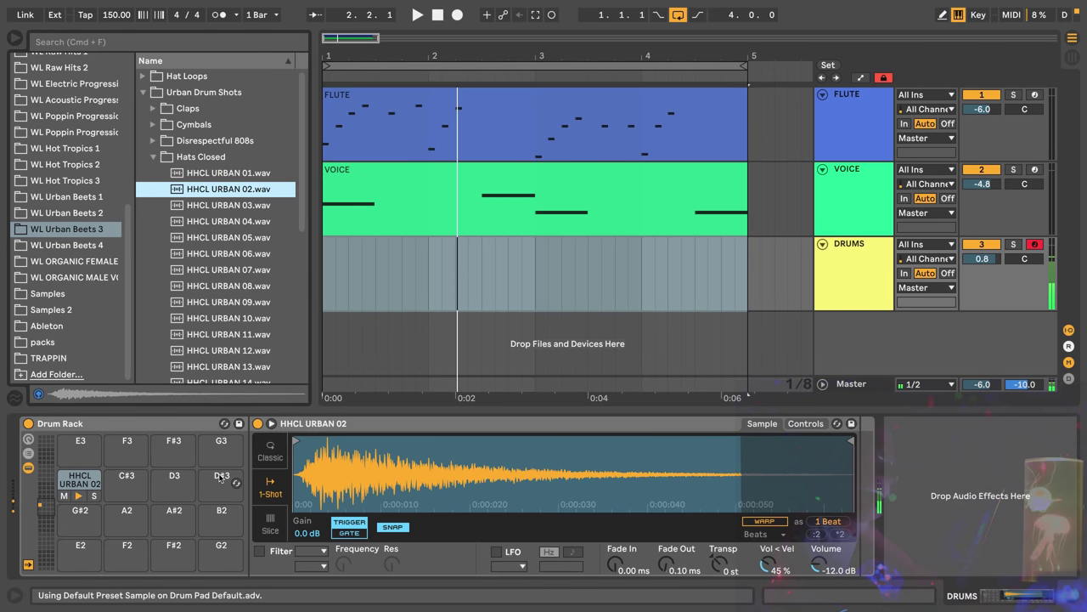
pyautogui.click(299, 439)
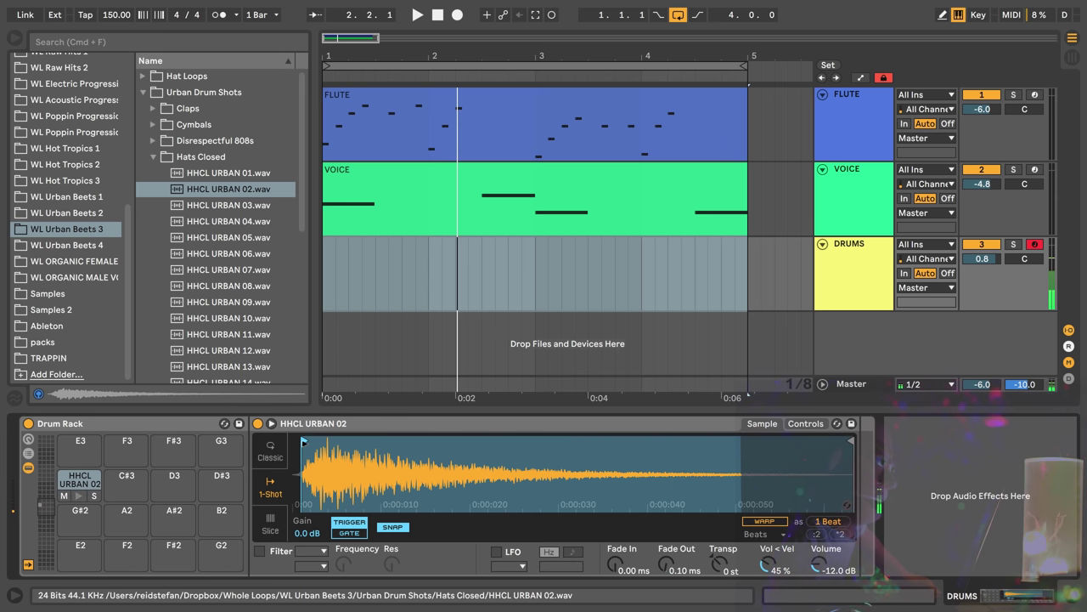
# Step: Add an Arpeggiator MIDI effect in front of the HHCL URBAN 02 Simpler on the C3 pad
pyautogui.scroll(10, 35, 194)
pyautogui.click(50, 164)
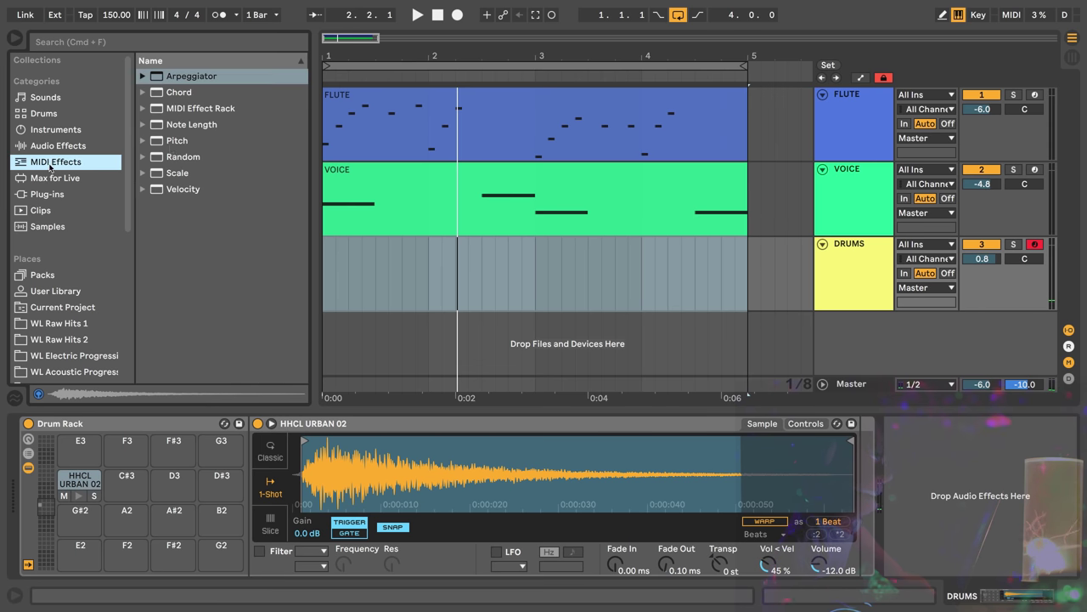
pyautogui.click(193, 78)
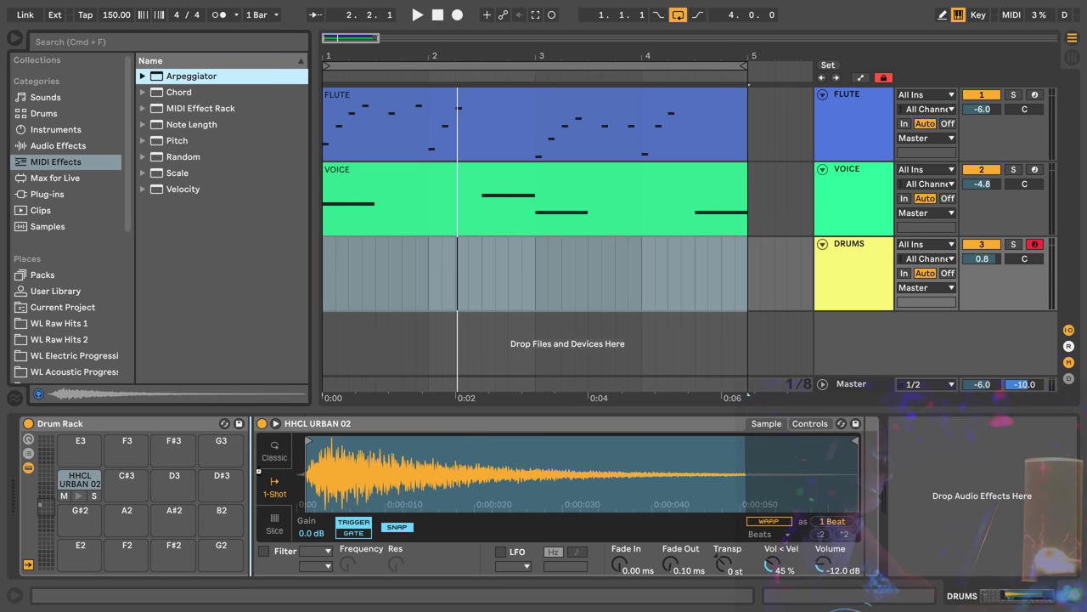
pyautogui.moveTo(260, 469); pyautogui.dragTo(265, 469)
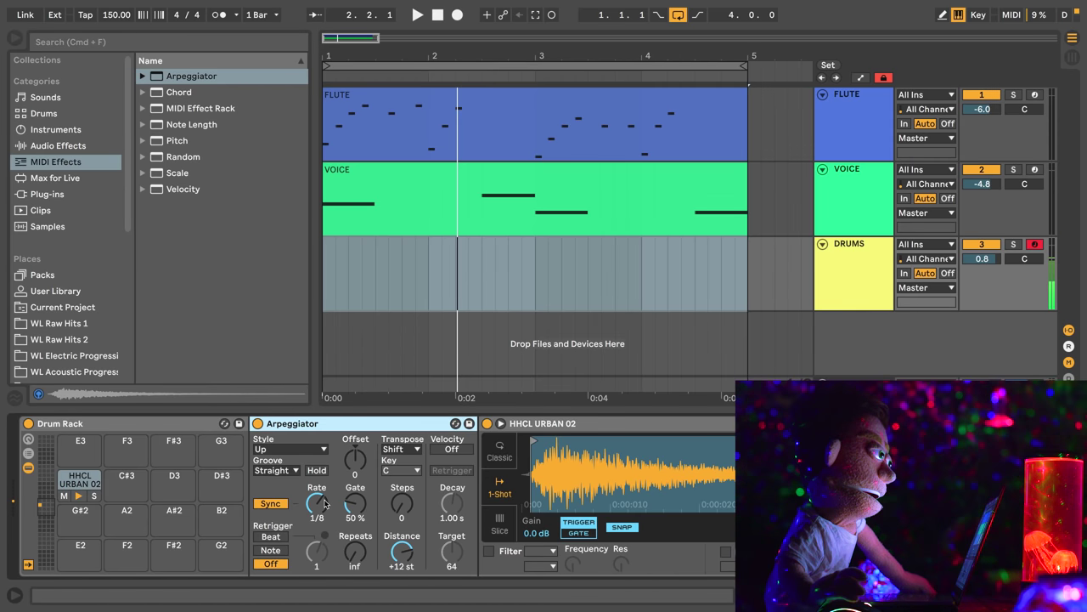
# Step: Play the C3 hat pad to hear it through the Arpeggiator and check the Rate control
pyautogui.press('s')
pyautogui.press('a')
pyautogui.click(92, 480)
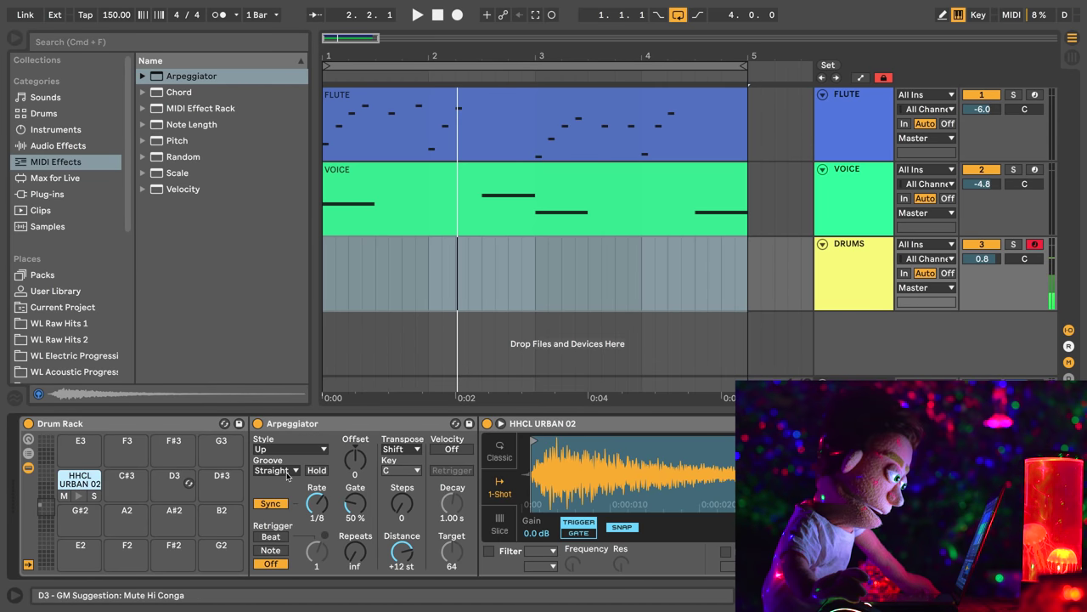
pyautogui.moveTo(319, 501); pyautogui.dragTo(319, 502)
pyautogui.press('a')
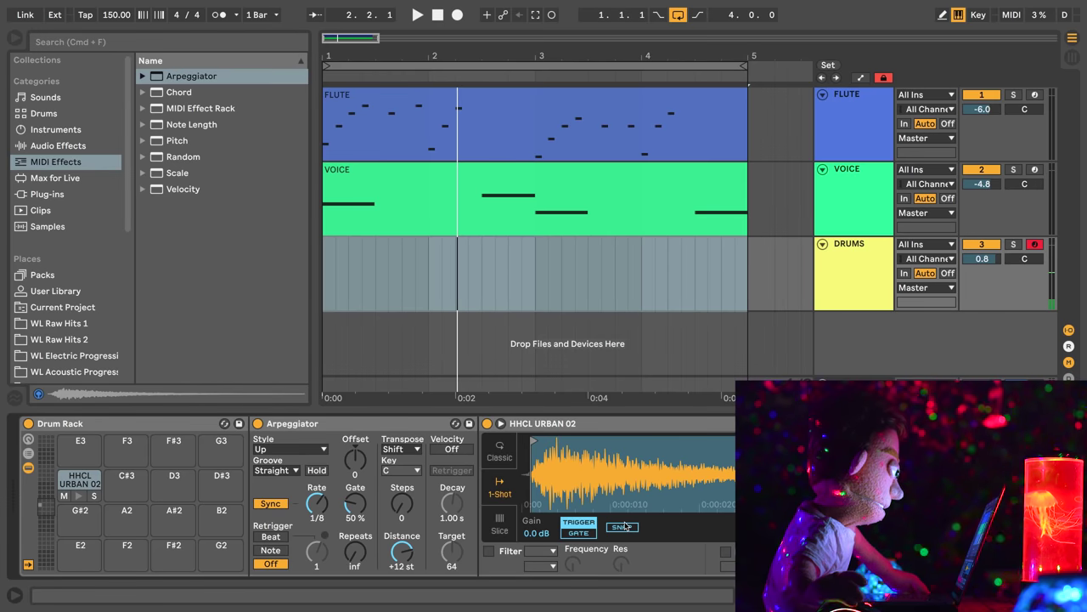
# Step: Switch the C3 hat's Simpler to Classic mode and limit it to 1 voice
pyautogui.click(500, 451)
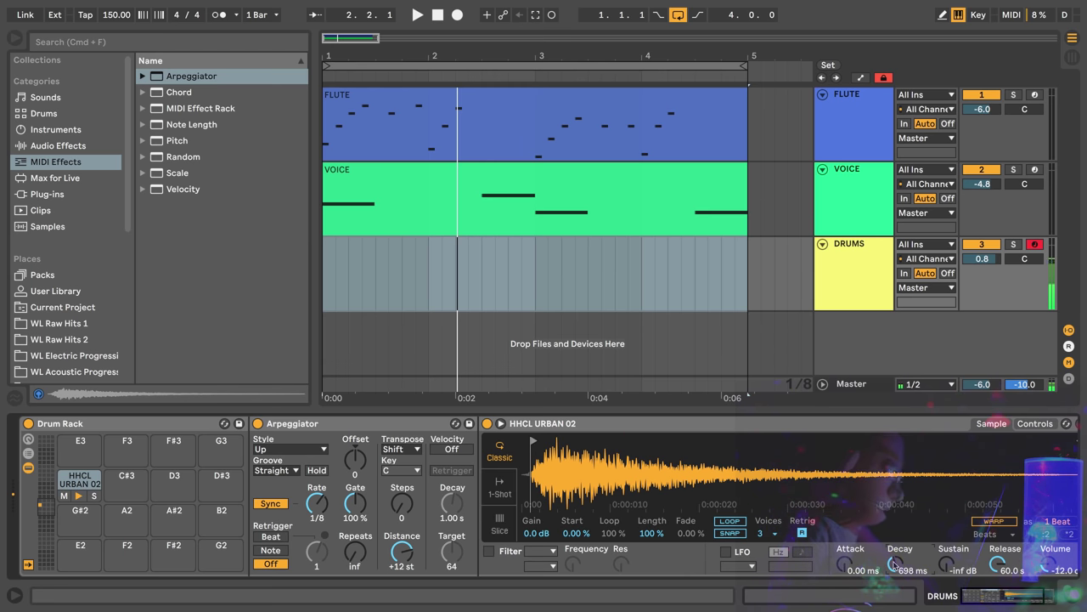
pyautogui.click(757, 534)
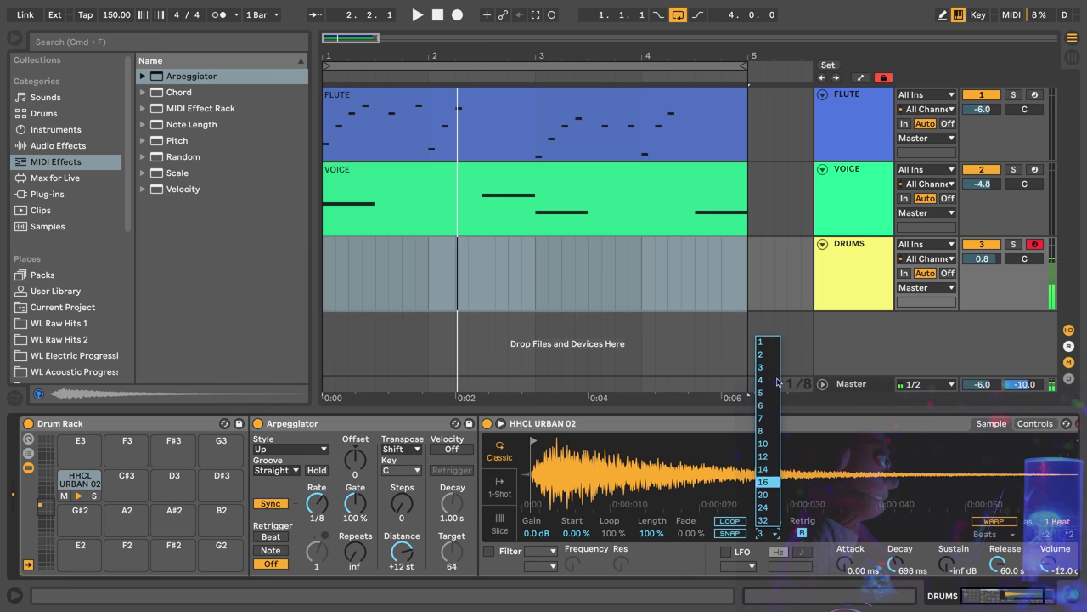
pyautogui.click(770, 345)
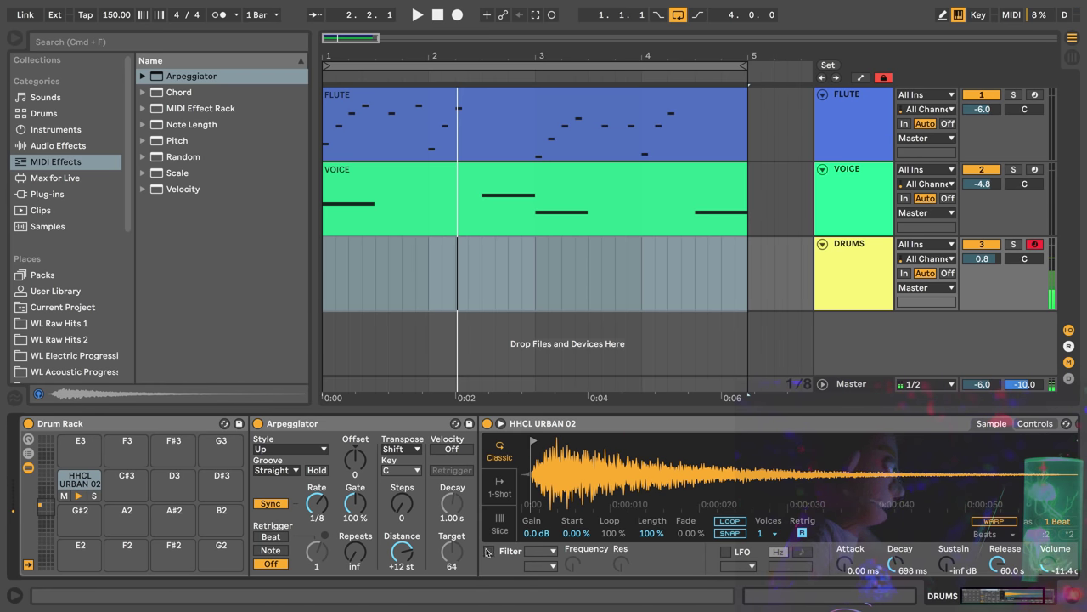
# Step: Enable a high-pass filter on the C3 hat's Simpler at about 3.17 kHz and set its resonance to 9.9 %
pyautogui.click(489, 551)
pyautogui.click(544, 551)
pyautogui.click(542, 499)
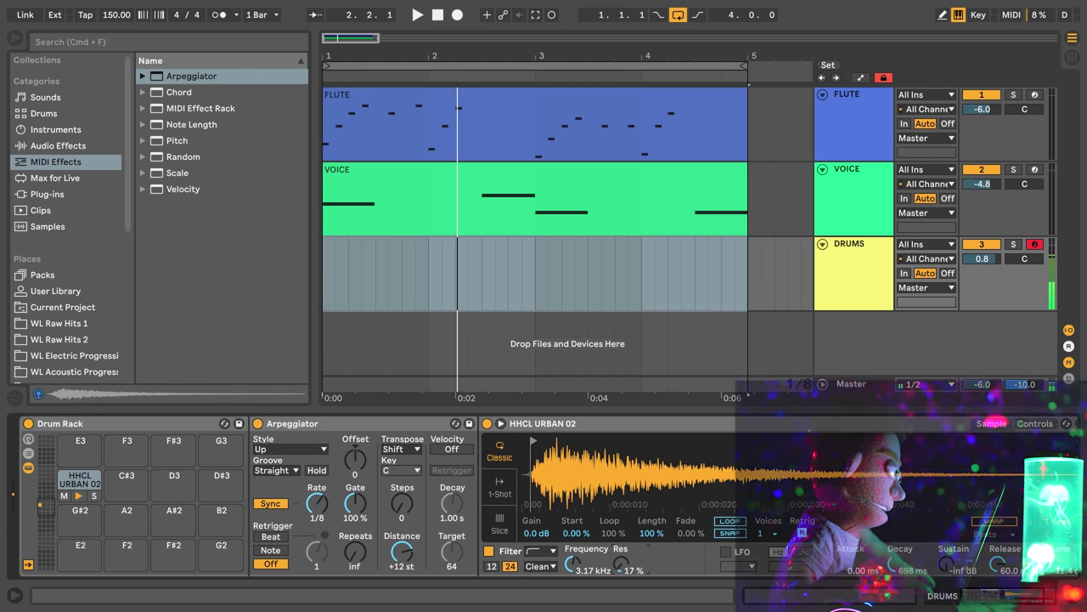
pyautogui.moveTo(622, 563); pyautogui.dragTo(622, 572)
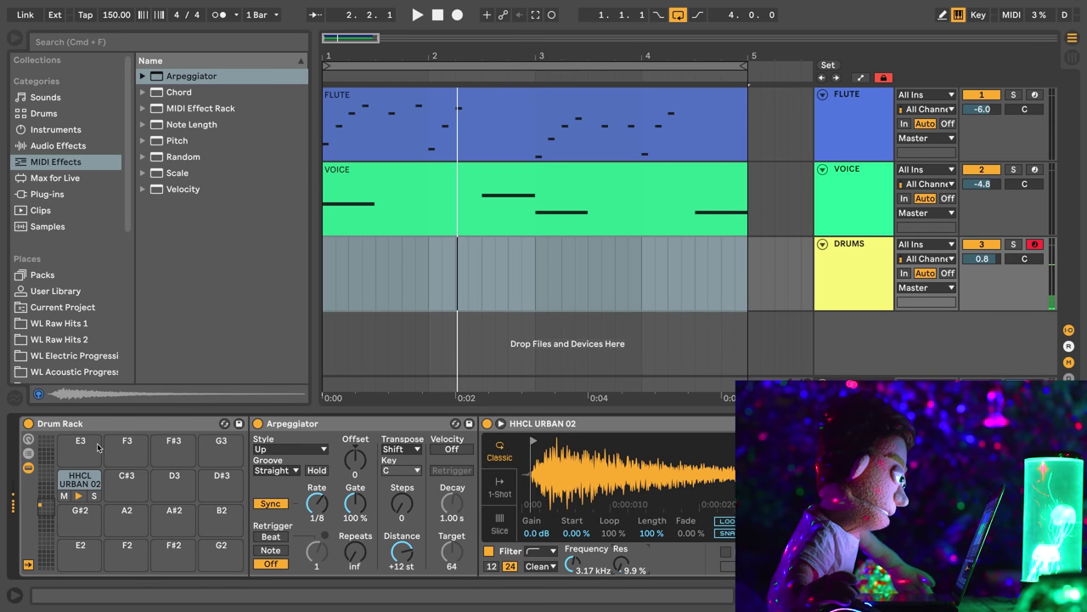
# Step: Copy the C3 hat onto the C#3 and D3 pads, adjusting their Arpeggiator rates with C#3 at 1/12, and play them
pyautogui.click(124, 491)
pyautogui.click(81, 484)
pyautogui.moveTo(83, 510); pyautogui.dragTo(134, 482)
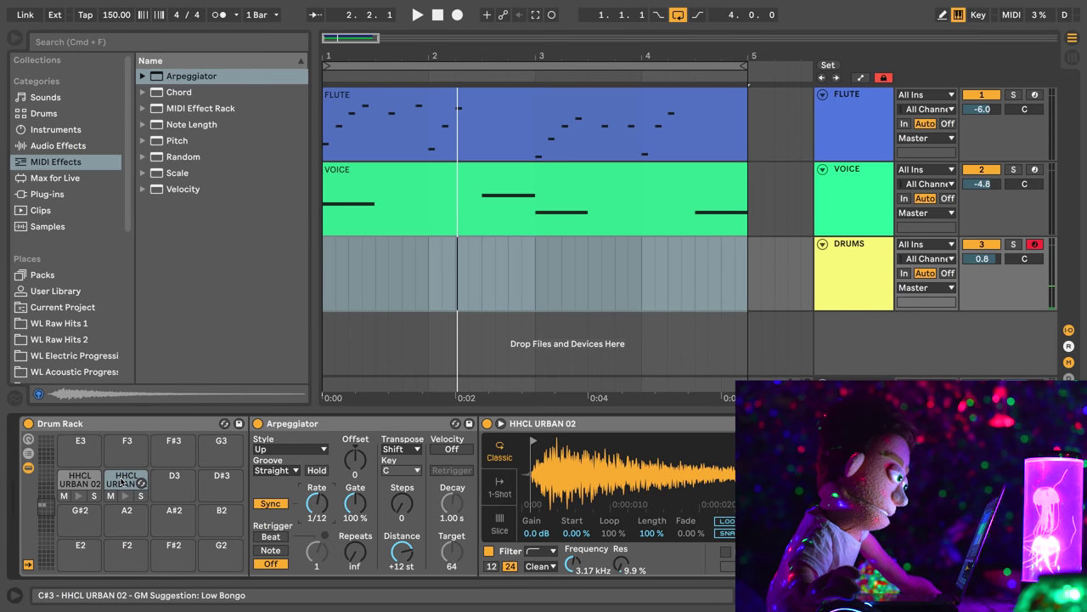
pyautogui.moveTo(173, 482); pyautogui.dragTo(174, 482)
pyautogui.click(315, 504)
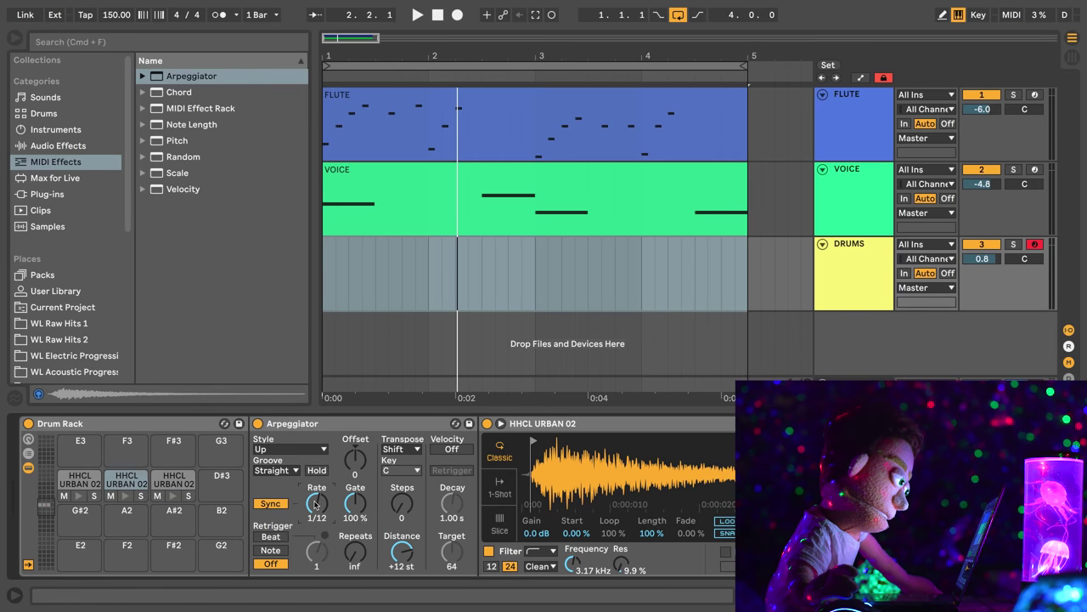
pyautogui.press('s')
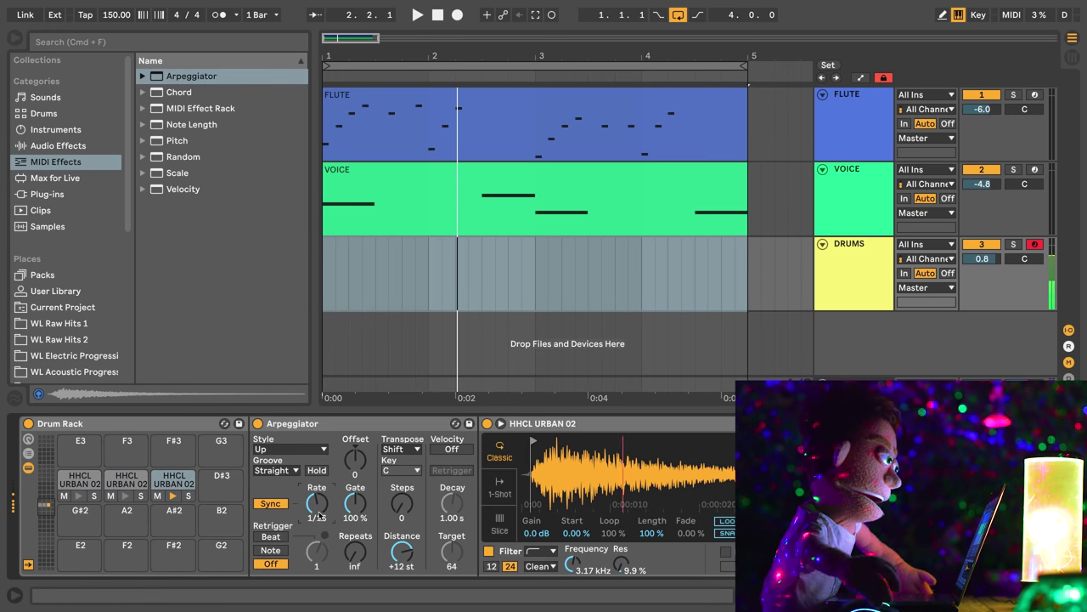
pyautogui.press('a')
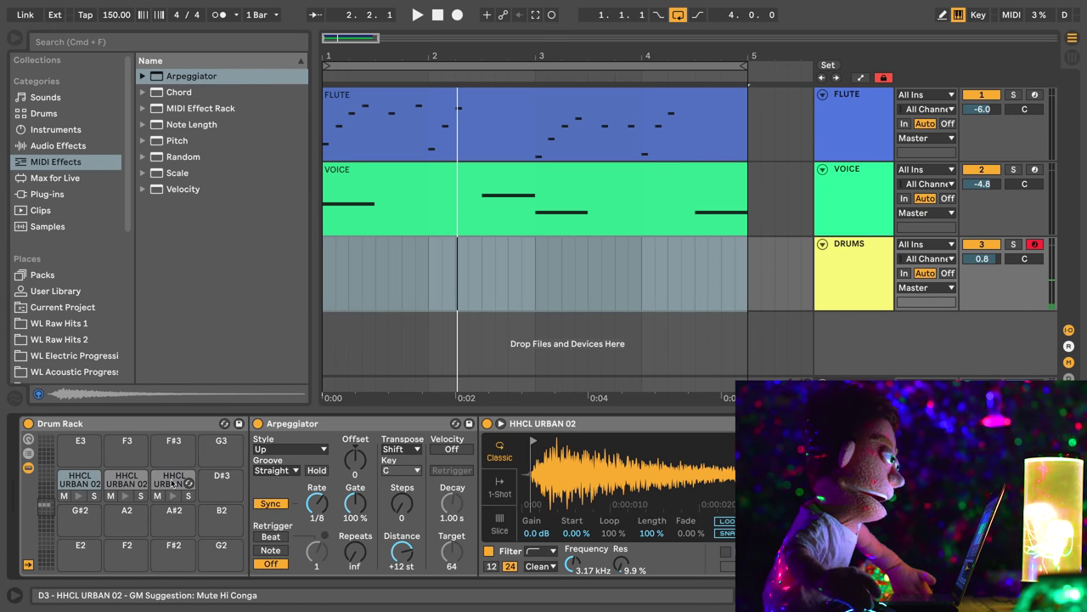
# Step: Copy the D3 hat onto the D#3 pad with its Arpeggiator rate at 1/16 and play the hat pads
pyautogui.moveTo(171, 481); pyautogui.dragTo(223, 484)
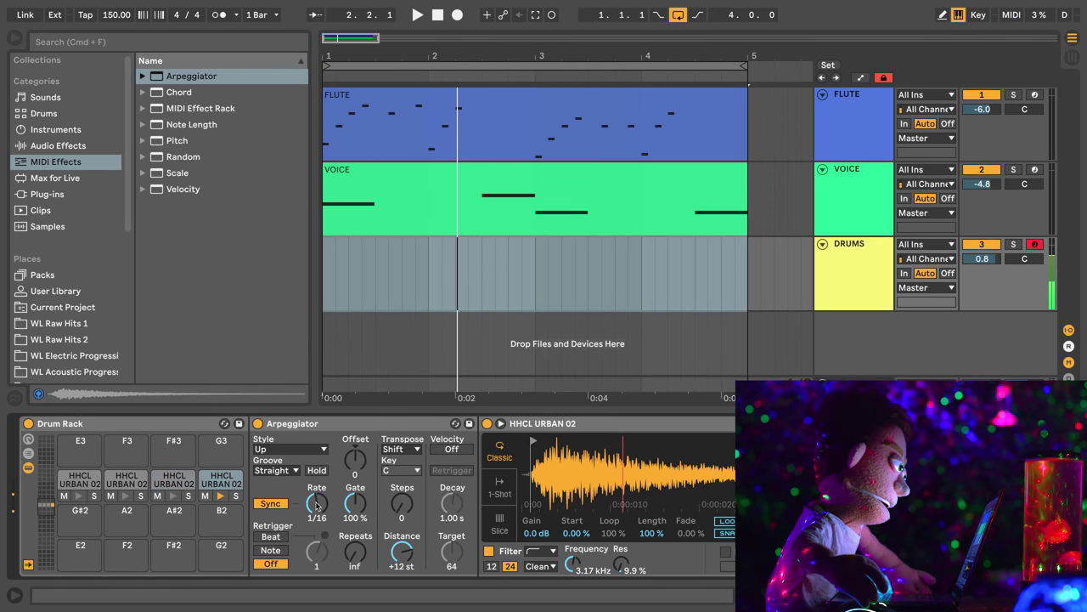
pyautogui.moveTo(316, 504); pyautogui.dragTo(318, 505)
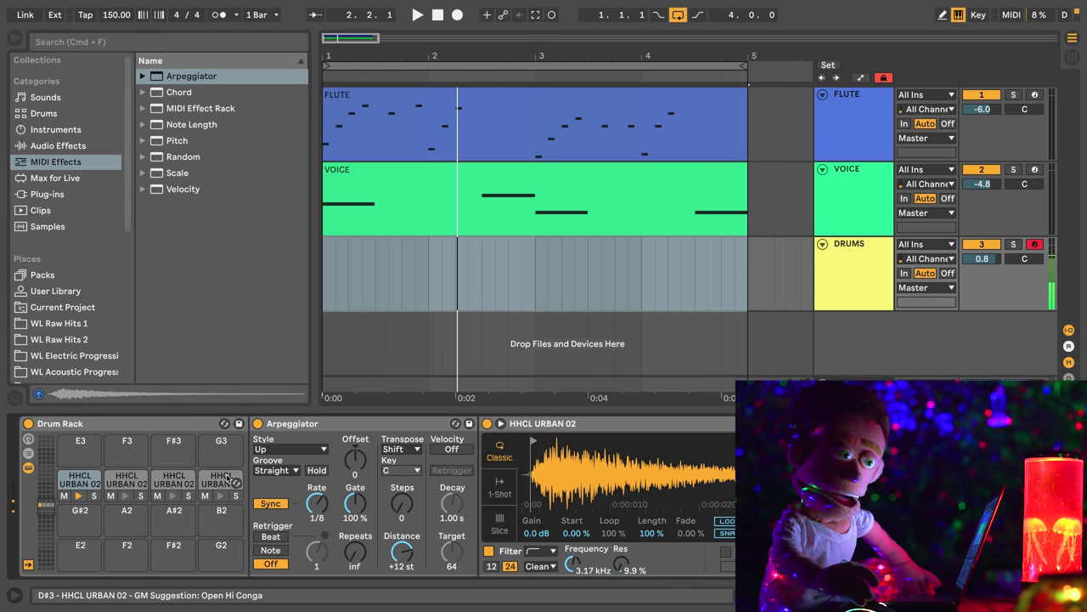
pyautogui.press('s')
pyautogui.press('d')
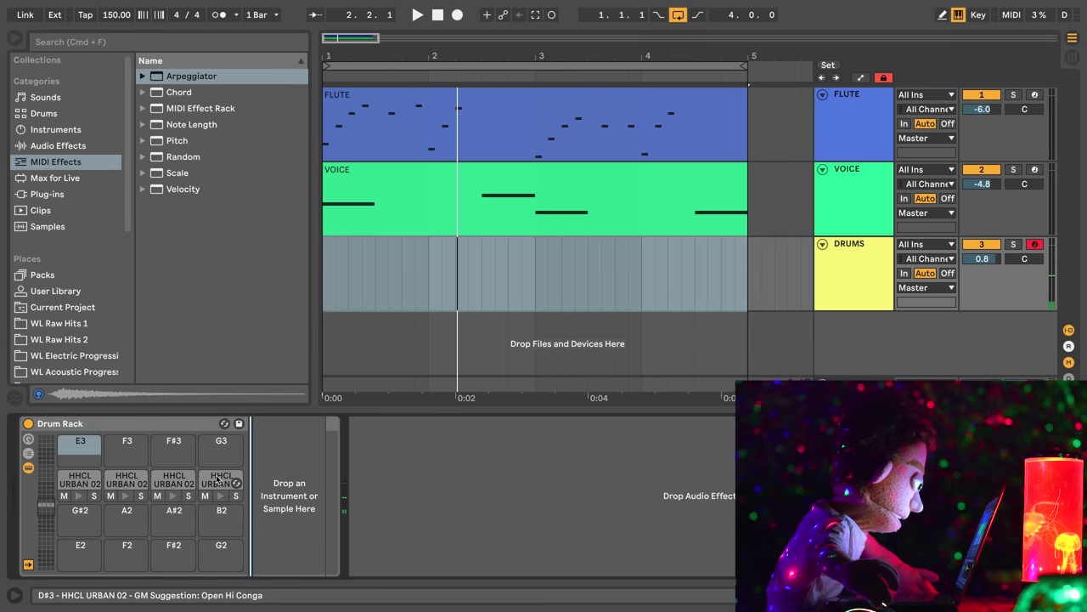
# Step: Copy the hat onto the E3, F3 and F#3 pads, setting the Arpeggiator rate to 1/24 on E3 and 1/32 on F3
pyautogui.moveTo(79, 453); pyautogui.dragTo(77, 450)
pyautogui.click(79, 450)
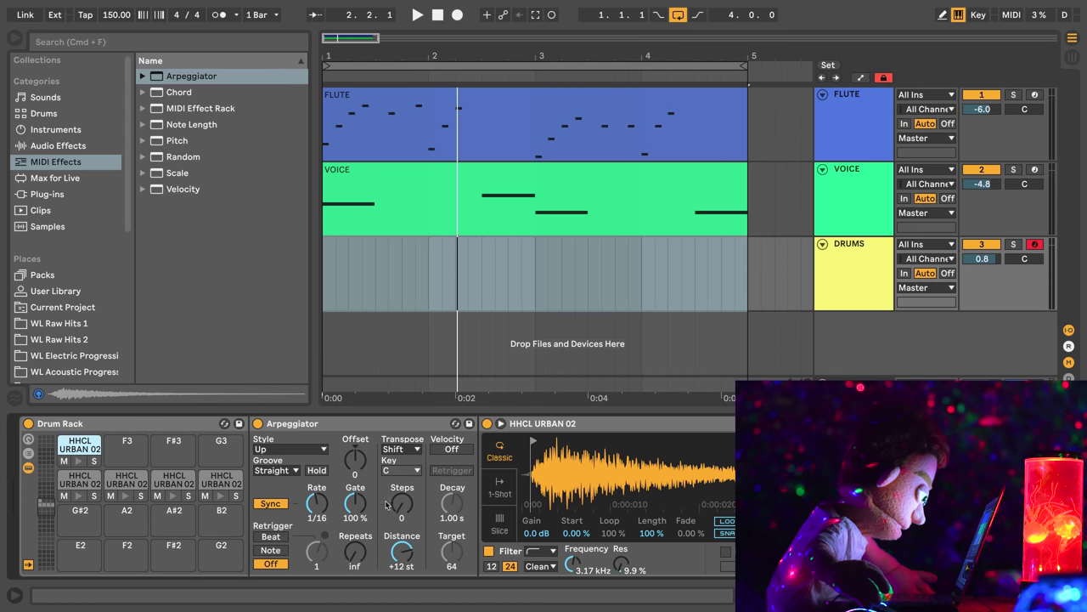
pyautogui.click(322, 506)
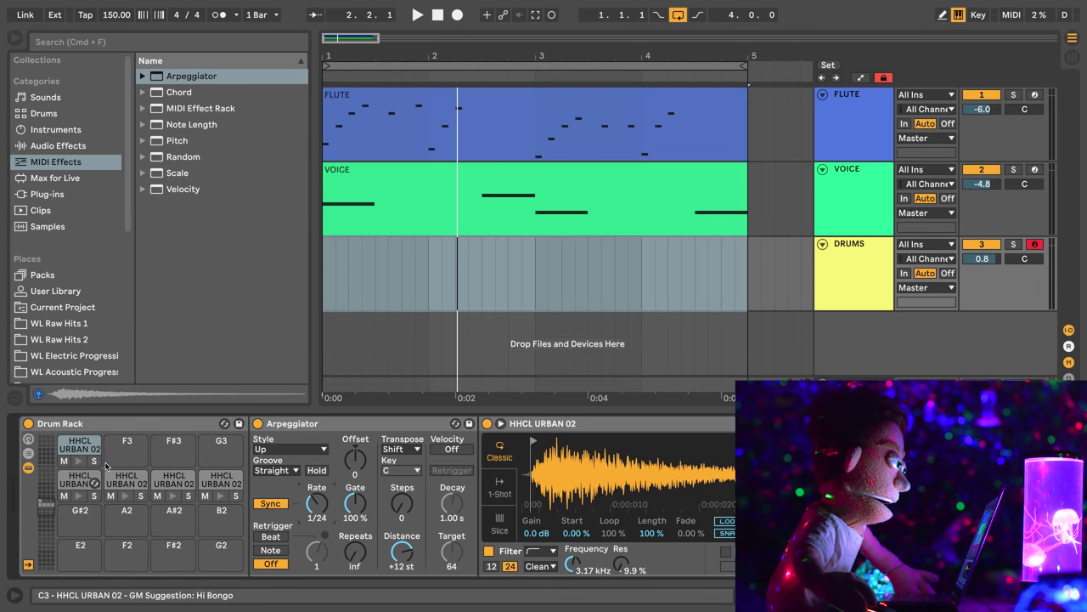
pyautogui.moveTo(81, 446); pyautogui.dragTo(126, 450)
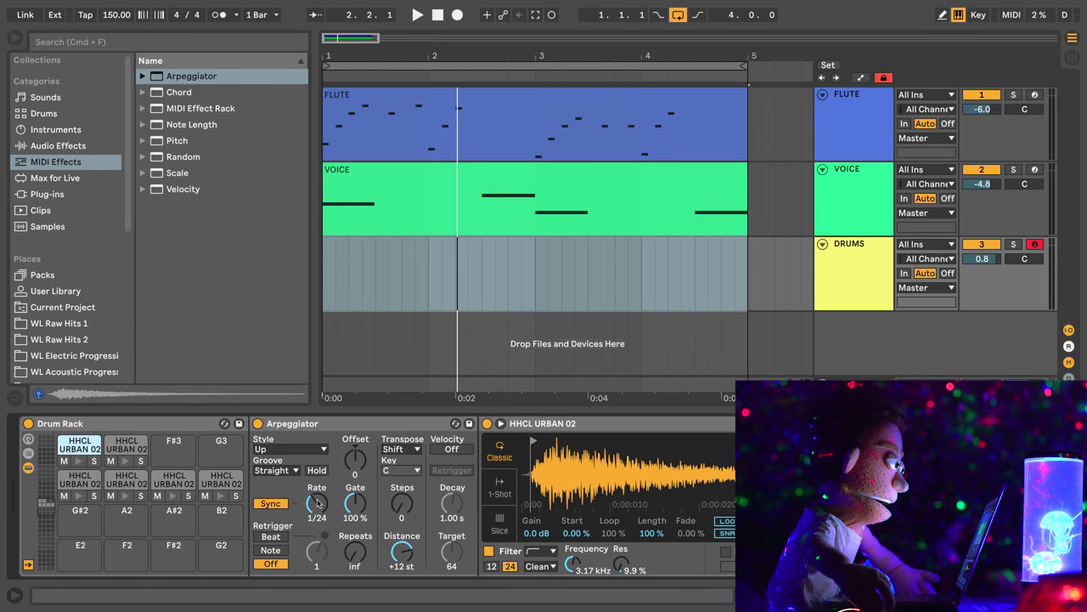
pyautogui.scroll(-1, 319, 505)
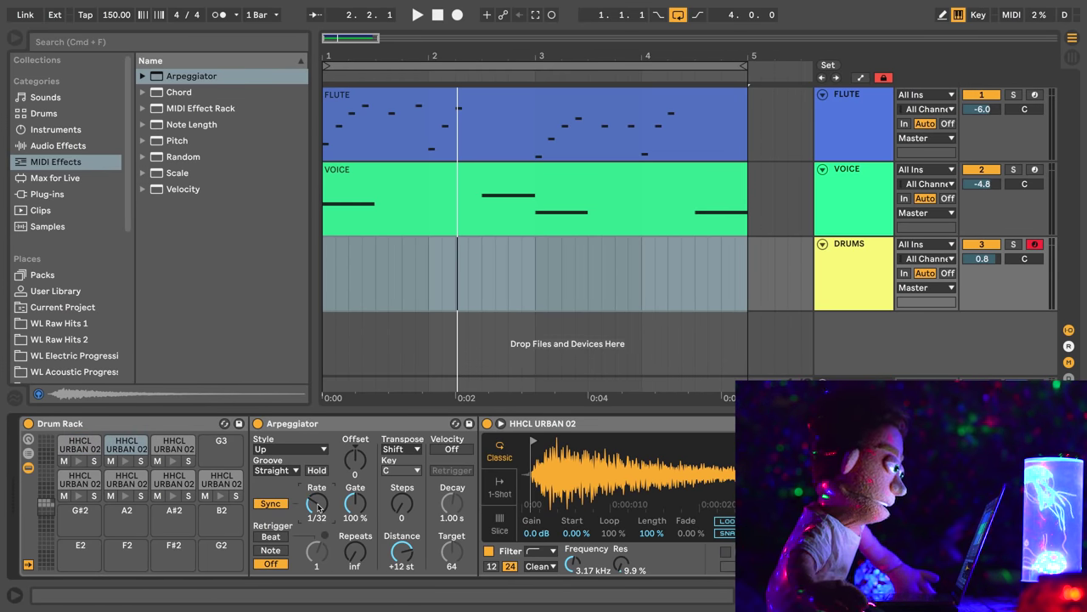
# Step: Play the hat pads from C3 upwards to compare how their different Arpeggiator rates sound together
pyautogui.scroll(-2, 319, 506)
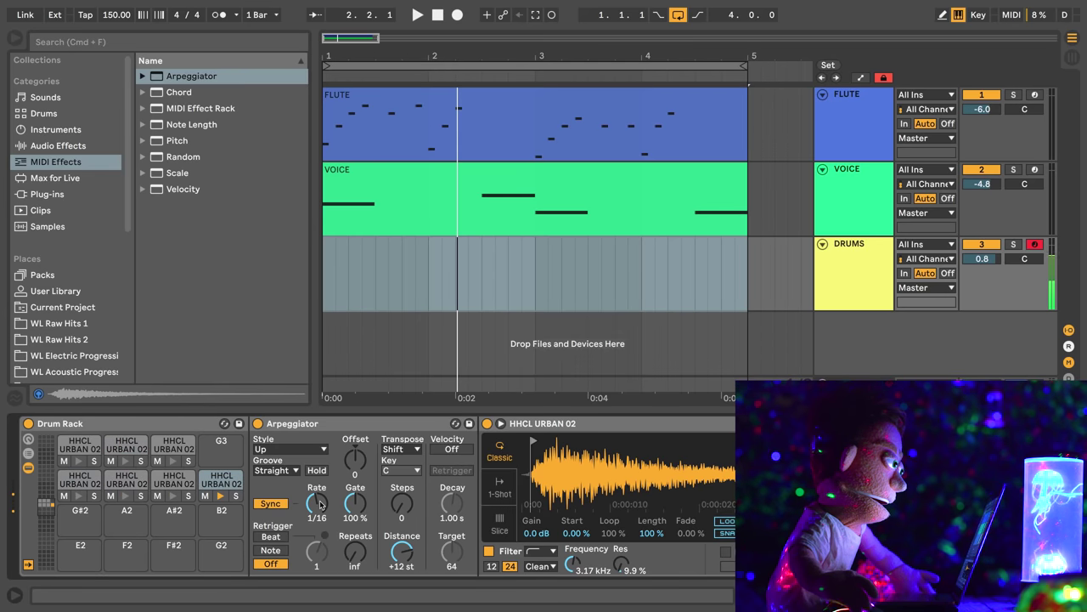
pyautogui.scroll(1, 320, 504)
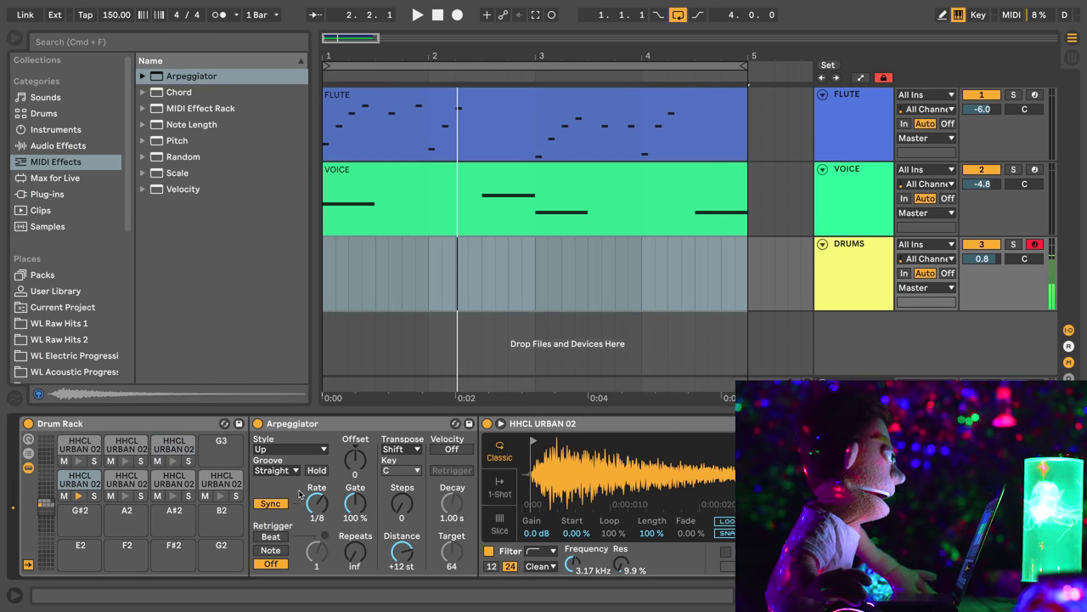
pyautogui.scroll(-3, 299, 493)
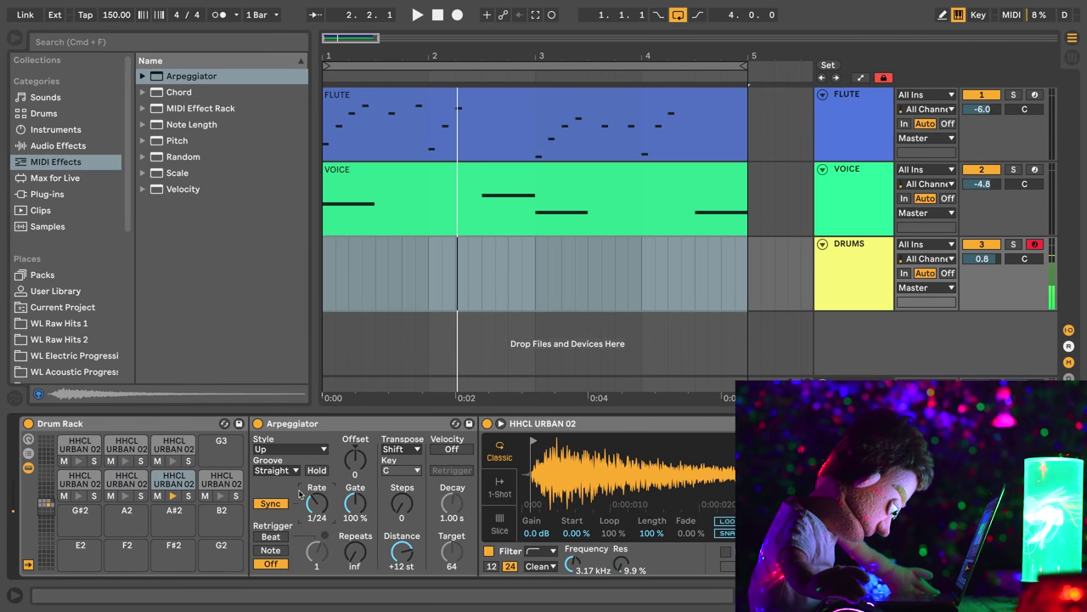
pyautogui.scroll(-1, 299, 493)
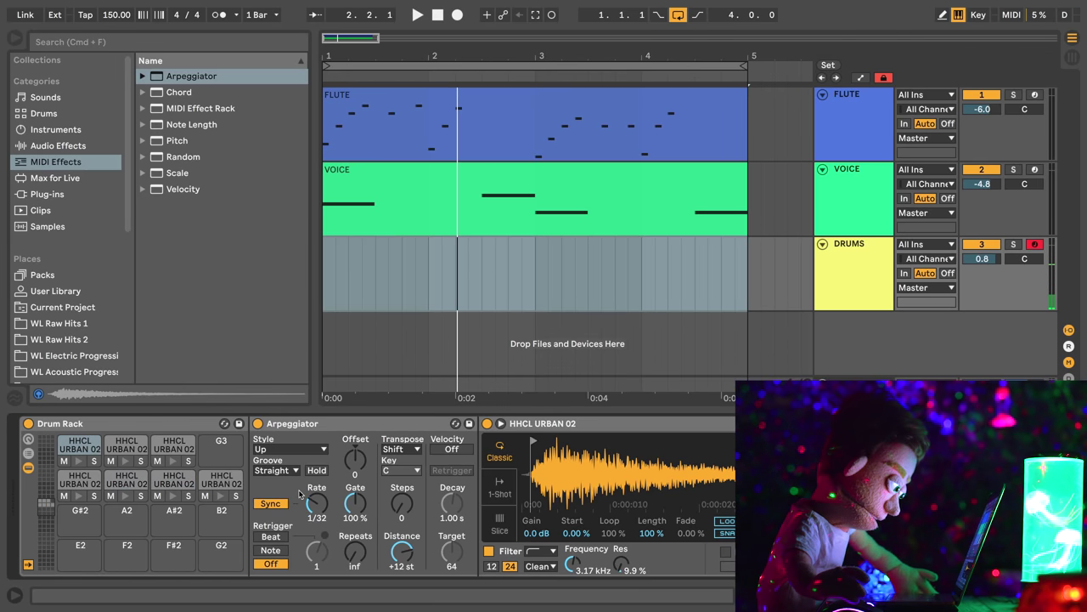
pyautogui.scroll(-1, 299, 493)
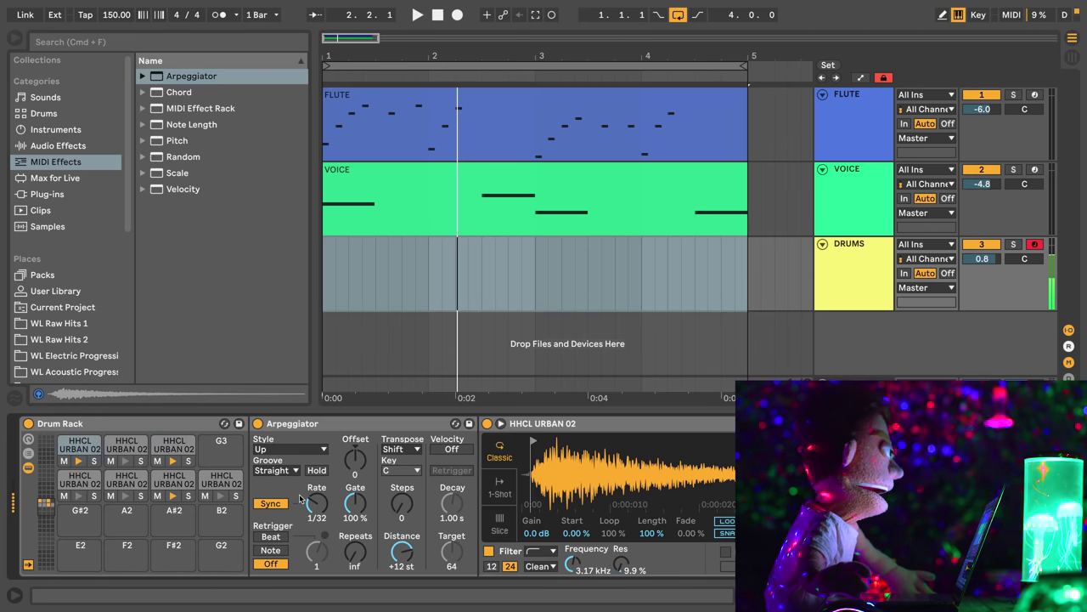
pyautogui.scroll(1, 299, 498)
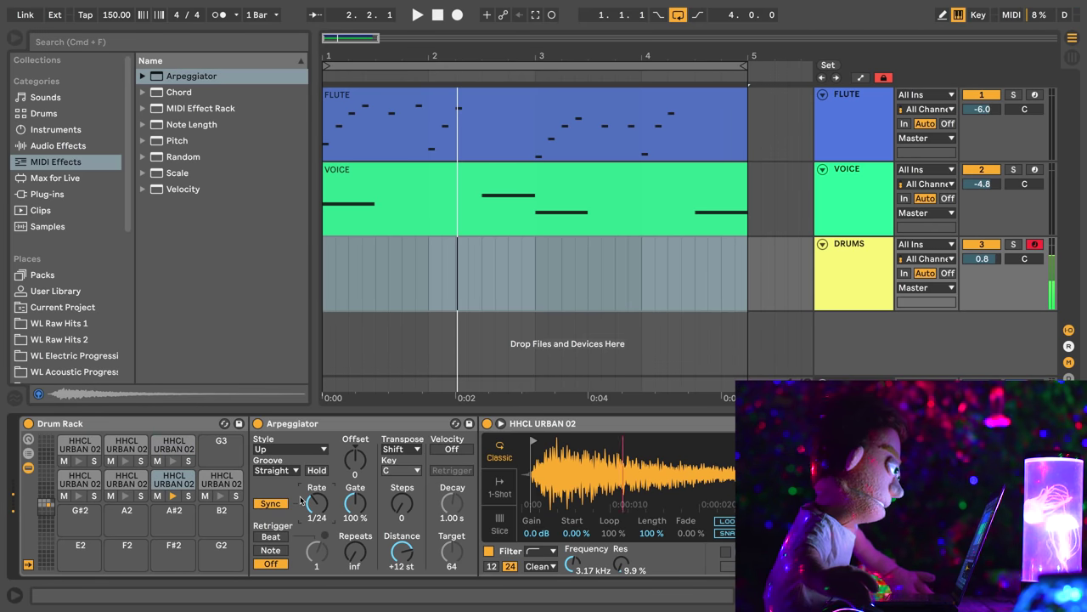
pyautogui.scroll(4, 311, 494)
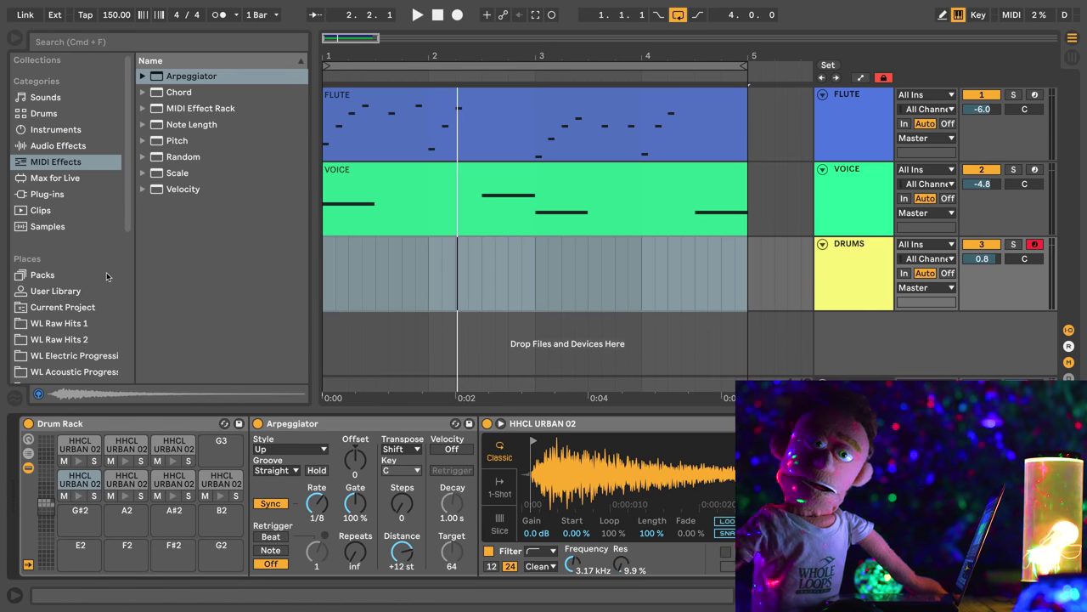
# Step: Audition the first snares in WL Urban Beets 3's Urban Drum Shots and pick SNARE URBAN 03.wav
pyautogui.scroll(-5, 90, 244)
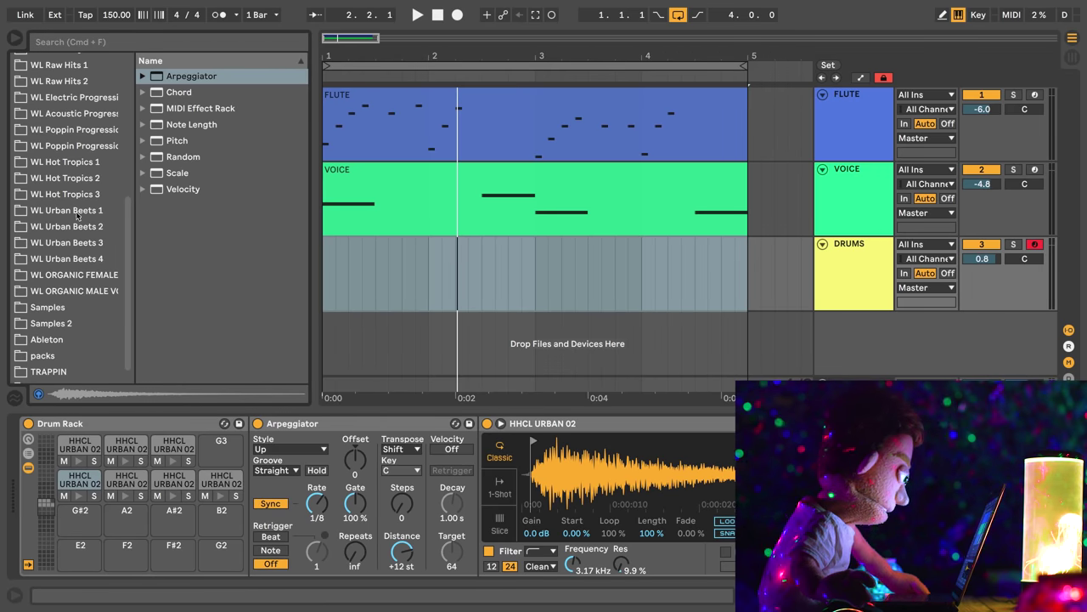
pyautogui.click(90, 244)
pyautogui.click(204, 161)
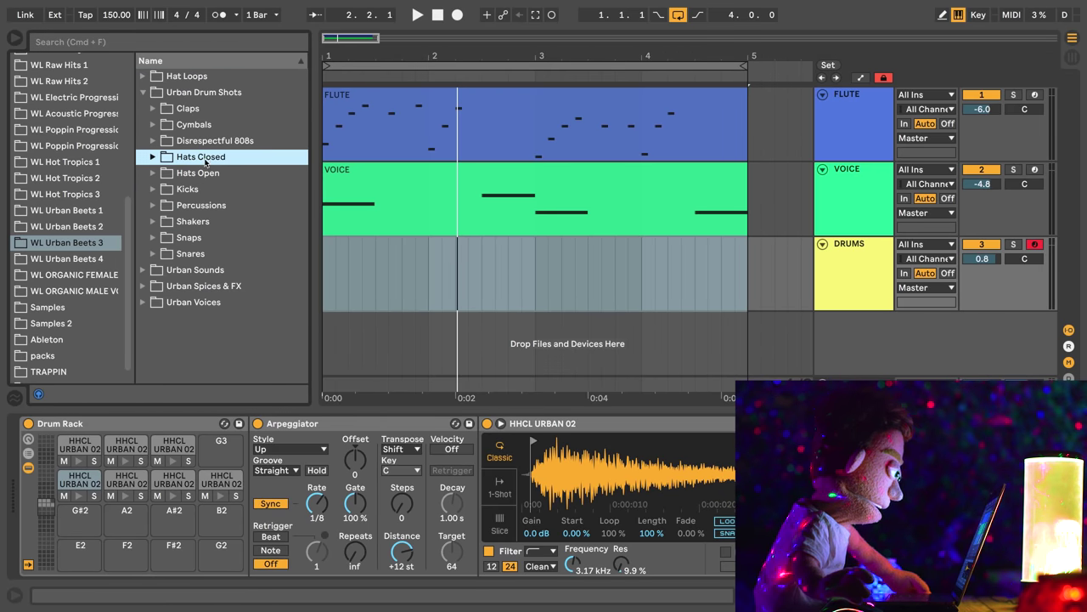
pyautogui.doubleClick(195, 254)
pyautogui.press('Down')
pyautogui.press('Up')
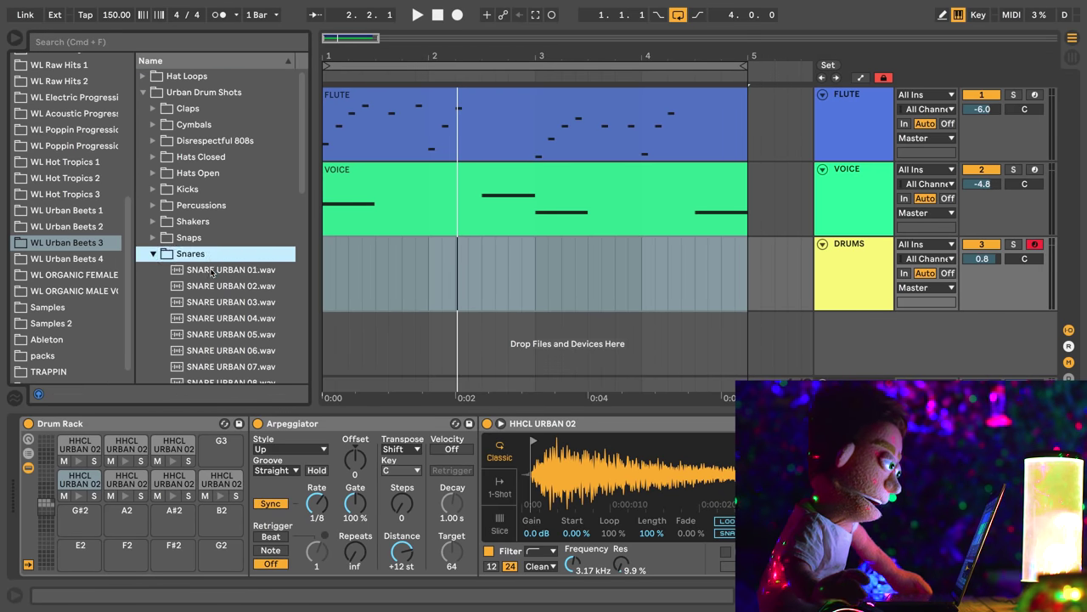
pyautogui.press('Down')
pyautogui.press('Down')
pyautogui.press('Down')
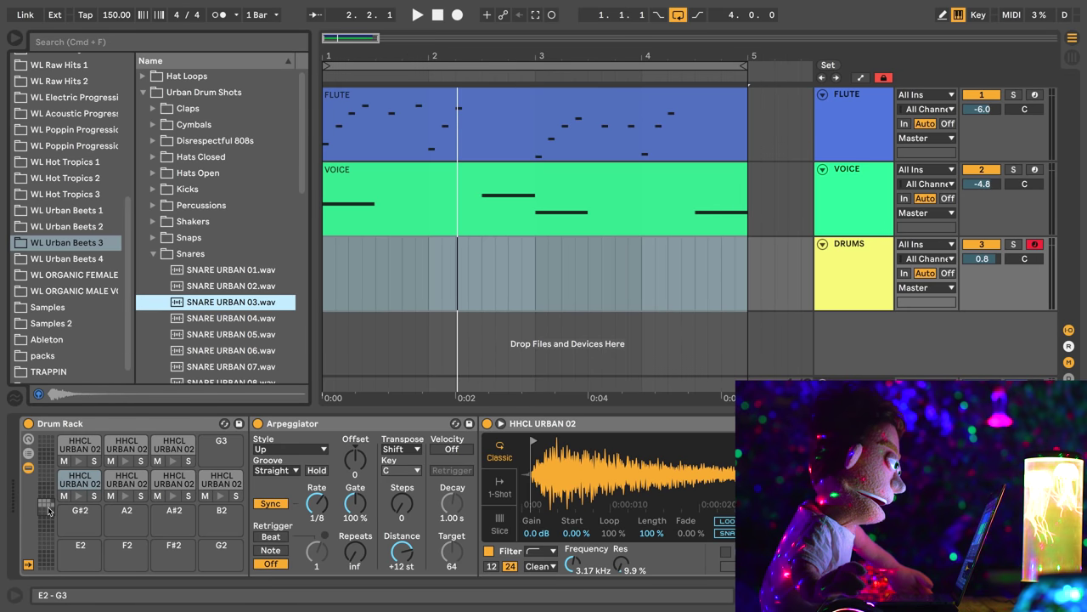
# Step: Lower the computer keyboard range to C2 and load SNARE URBAN 03.wav onto the Drum Rack's C2 and D2 pads
pyautogui.press('z')
pyautogui.press('a')
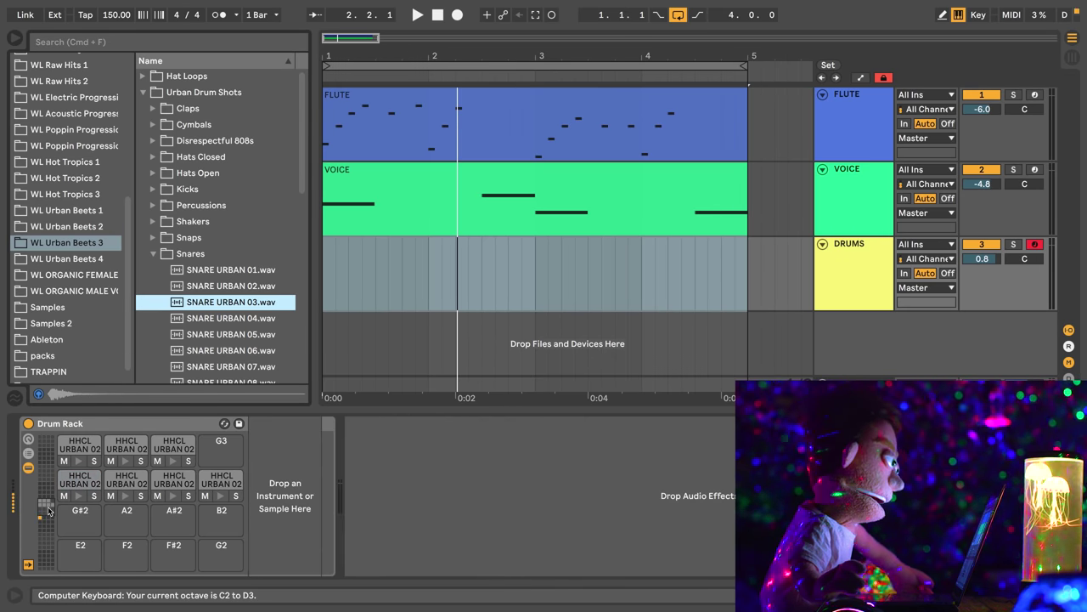
pyautogui.click(47, 507)
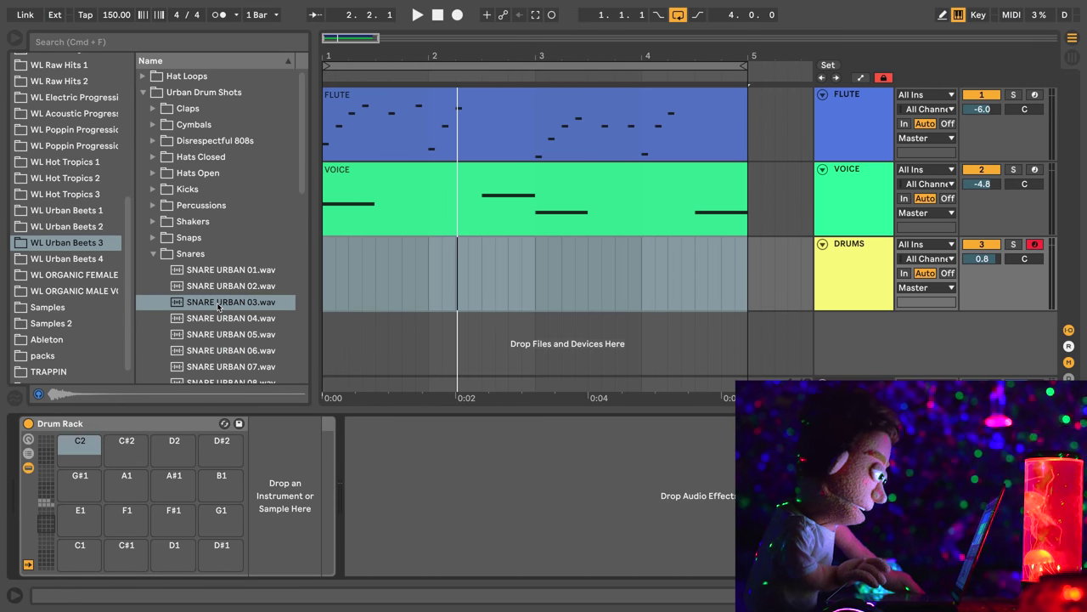
pyautogui.moveTo(199, 302); pyautogui.dragTo(84, 457)
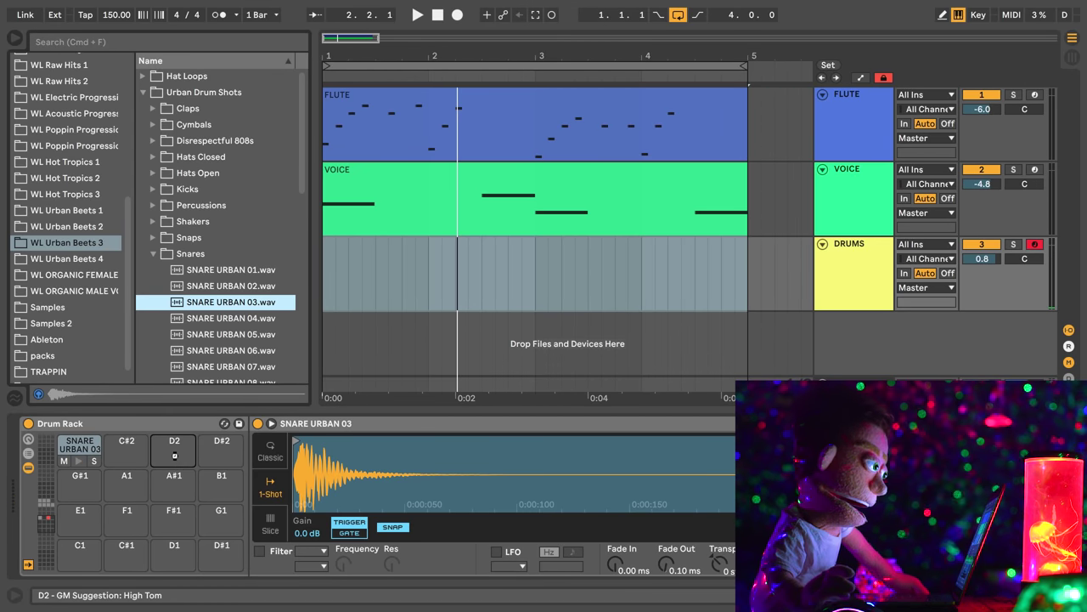
pyautogui.moveTo(174, 455); pyautogui.dragTo(175, 456)
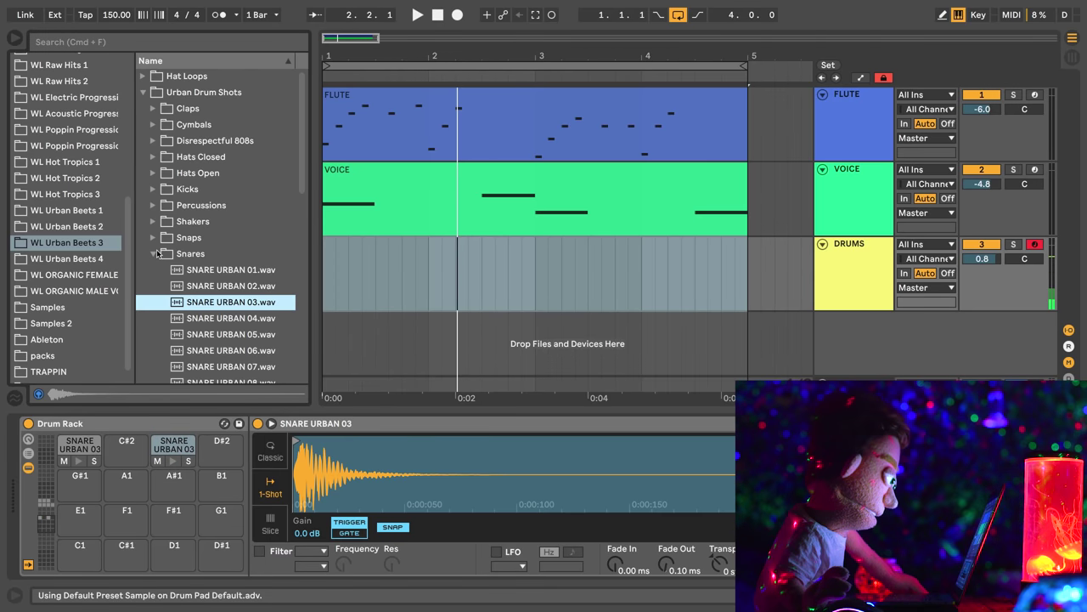
# Step: Load CLAP URBAN 28.wav from the Claps folder onto the E2 pad and switch its Simpler to Classic mode
pyautogui.click(154, 253)
pyautogui.click(156, 108)
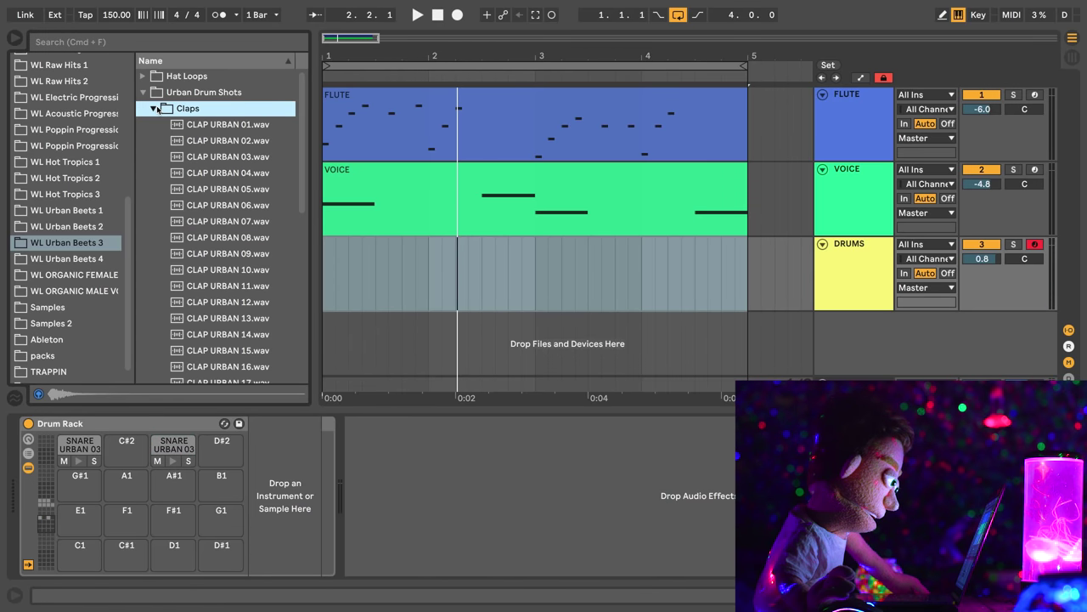
pyautogui.scroll(-5, 161, 119)
pyautogui.click(230, 188)
pyautogui.click(44, 520)
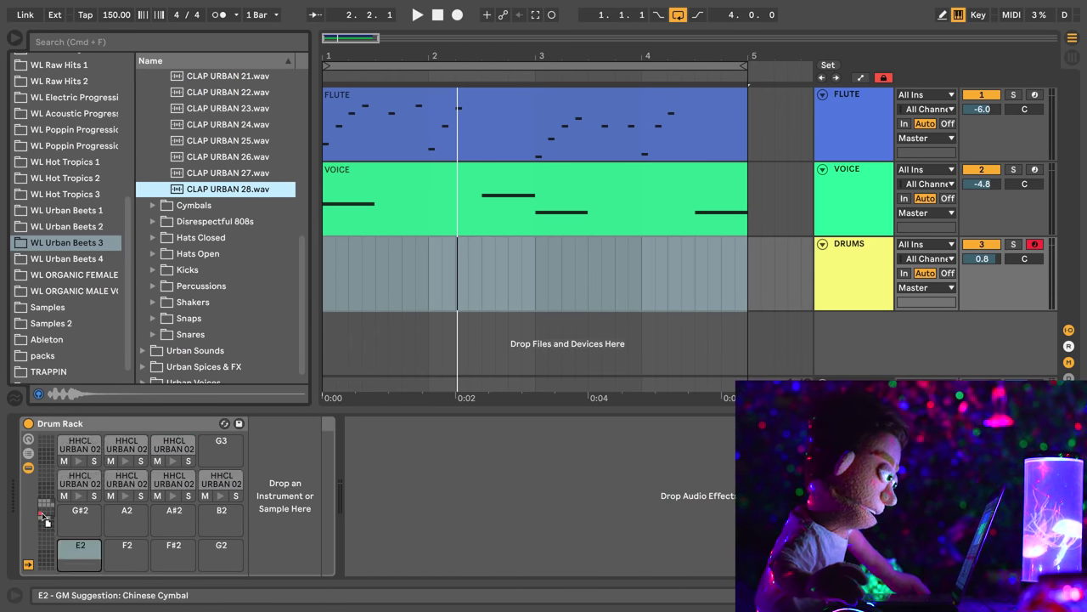
pyautogui.moveTo(47, 516); pyautogui.dragTo(79, 548)
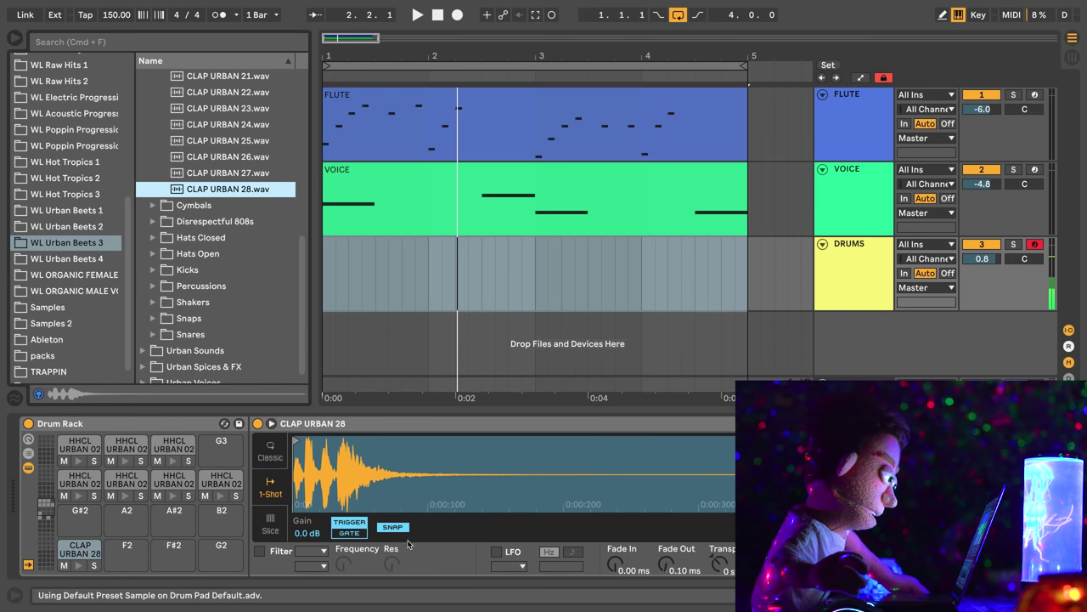
pyautogui.click(279, 455)
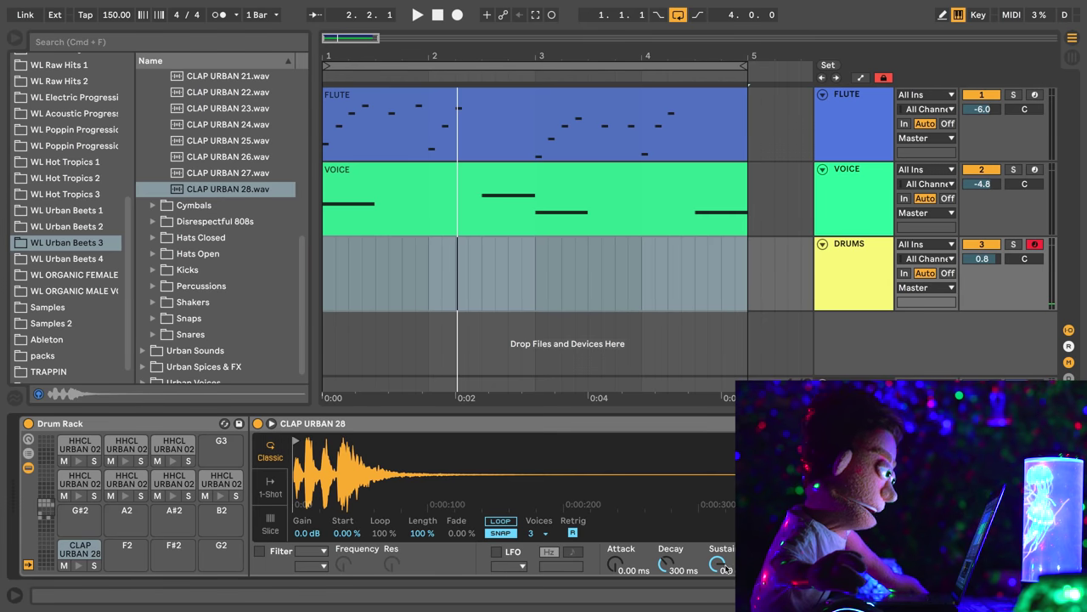
# Step: Set the clap's Simpler to 1 voice and enable a high-pass filter at 534 Hz with 24% resonance
pyautogui.click(538, 532)
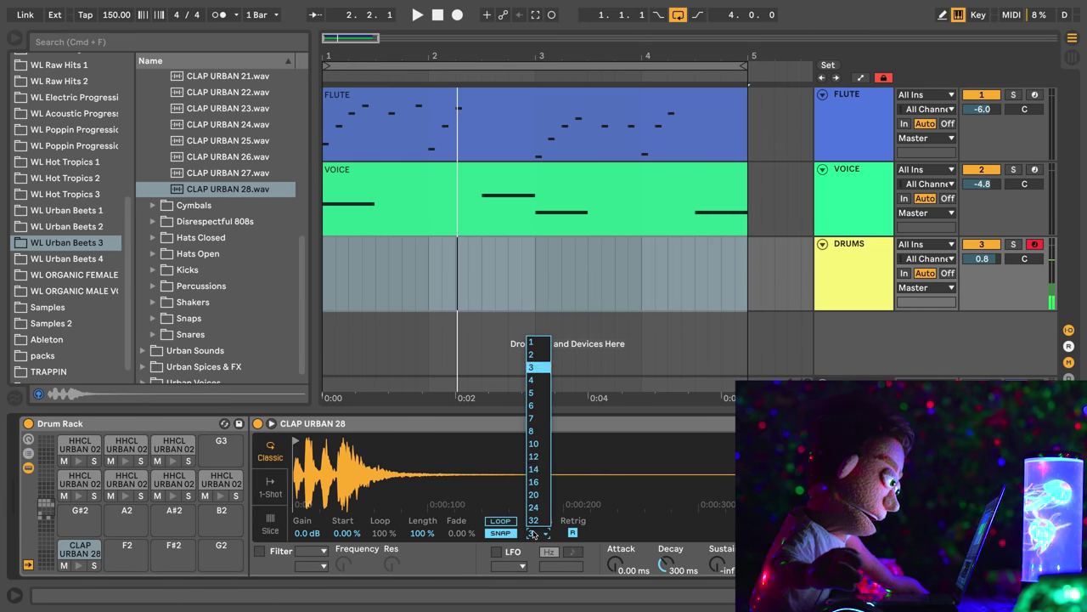
pyautogui.click(539, 342)
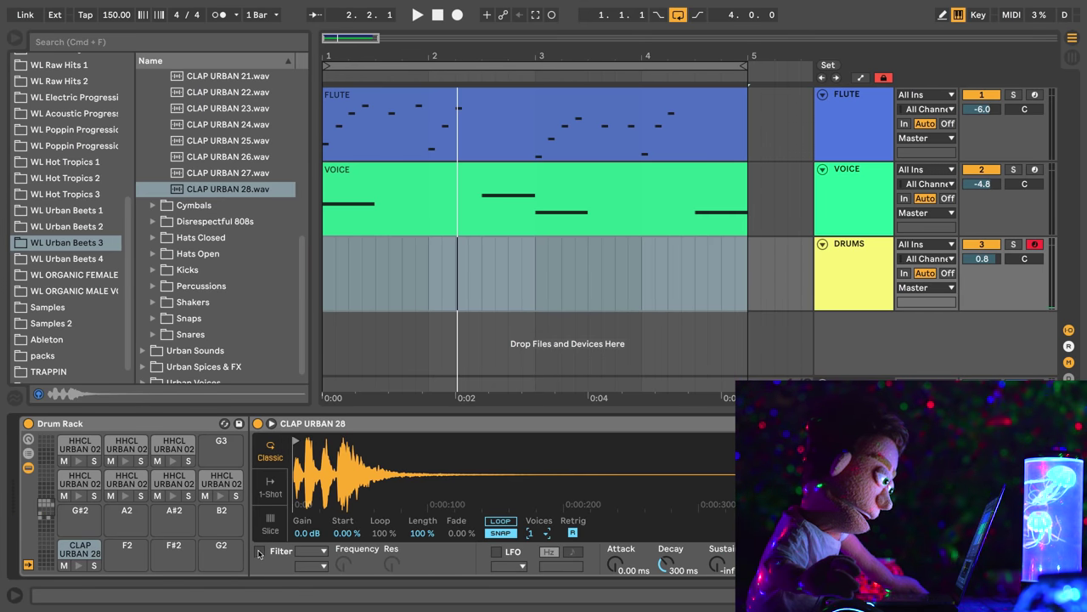
pyautogui.click(260, 551)
pyautogui.click(313, 552)
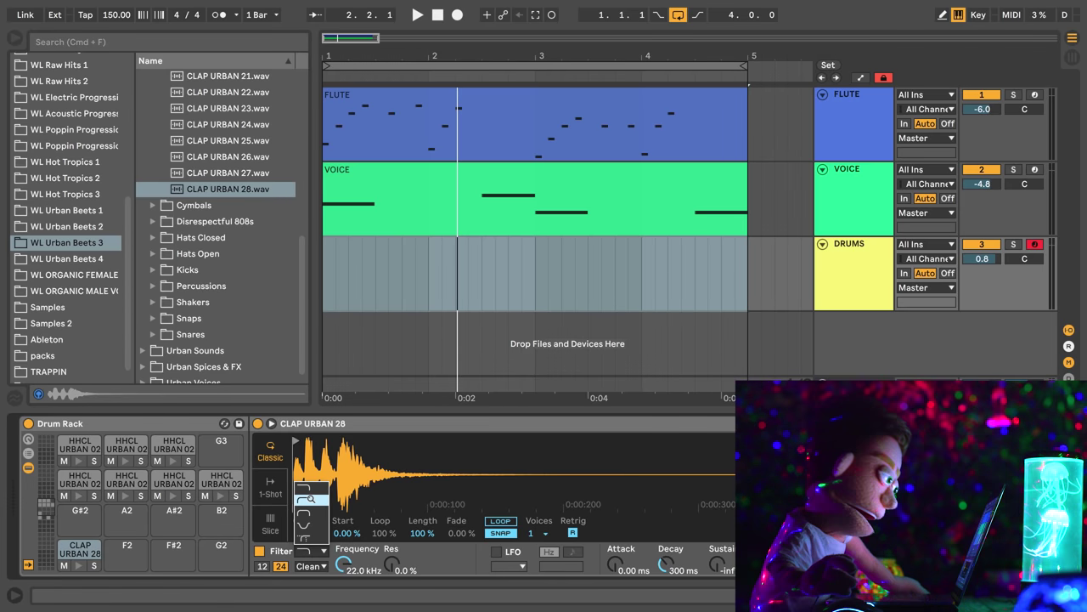
pyautogui.click(310, 499)
pyautogui.moveTo(341, 563); pyautogui.dragTo(341, 606)
pyautogui.moveTo(392, 563); pyautogui.dragTo(342, 560)
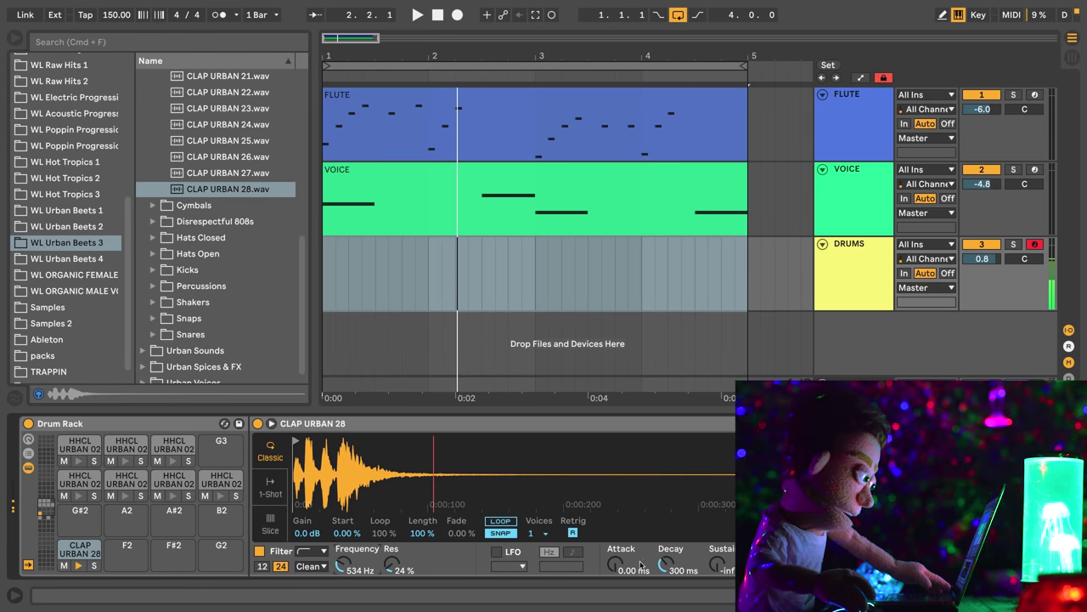
# Step: Switch the clap's filter circuit to PRD with 6.86 dB drive and 856 Hz frequency, and compare it with the filter bypassed
pyautogui.click(311, 566)
pyautogui.click(304, 553)
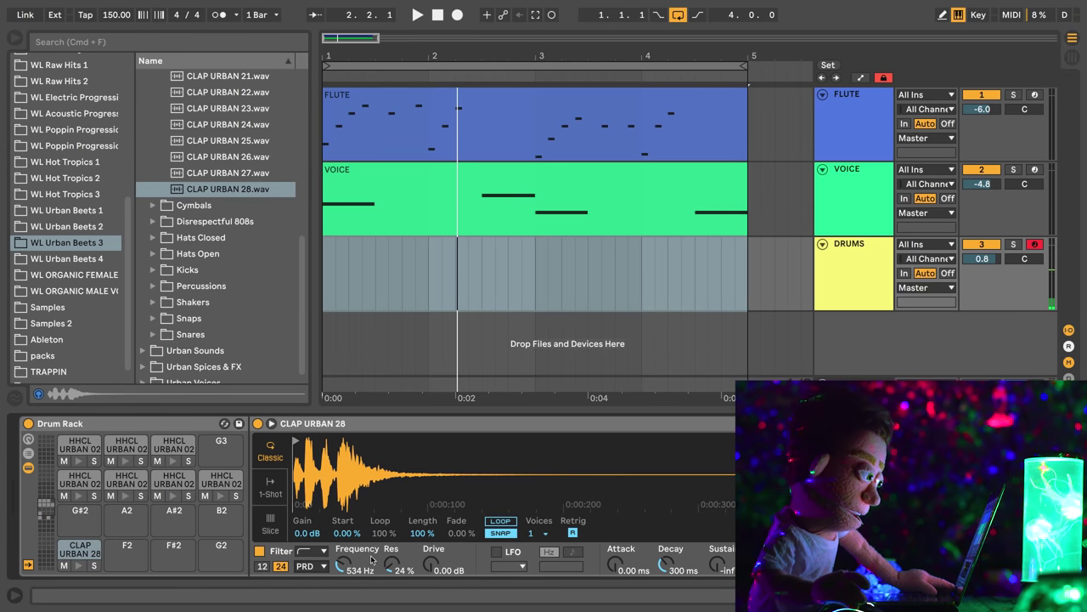
pyautogui.moveTo(428, 559); pyautogui.dragTo(427, 544)
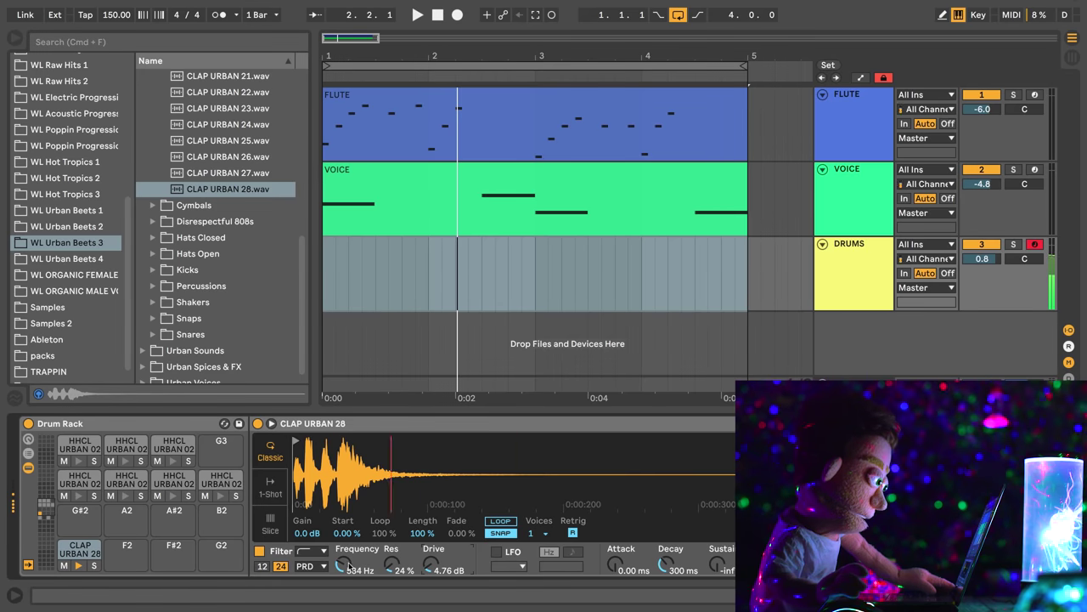
pyautogui.moveTo(342, 564)
pyautogui.mouseDown()
pyautogui.moveTo(343, 548)
pyautogui.moveTo(342, 572)
pyautogui.mouseUp()
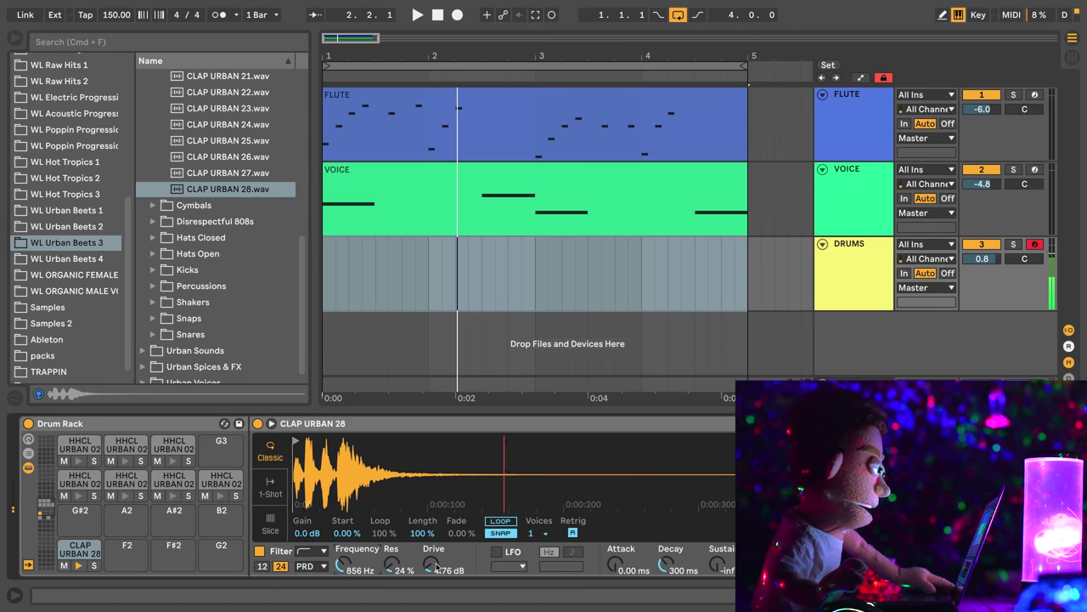
pyautogui.moveTo(431, 564); pyautogui.dragTo(431, 558)
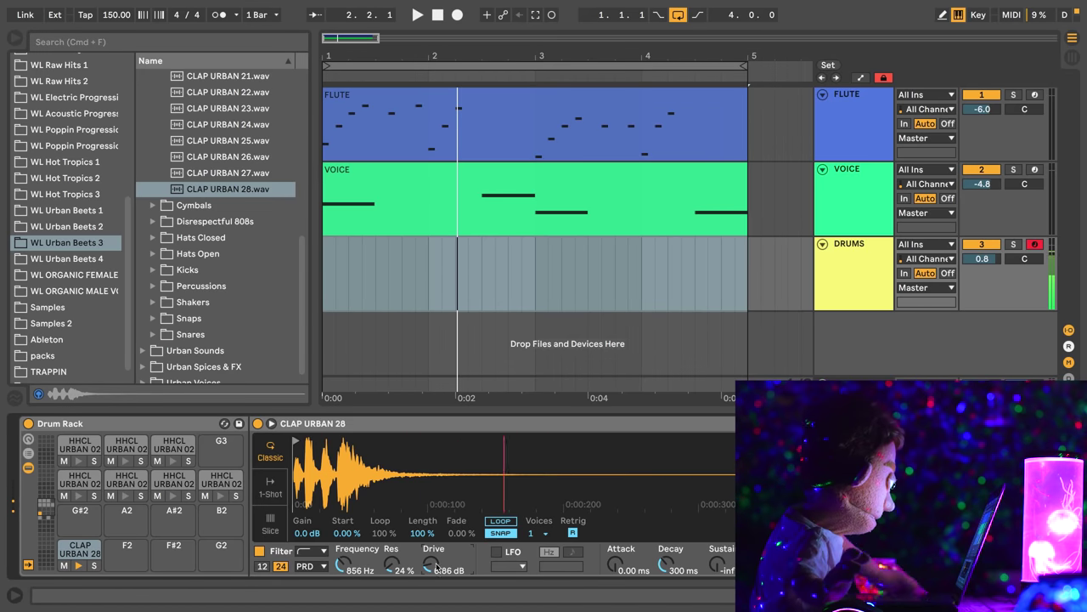
pyautogui.click(262, 552)
pyautogui.click(261, 551)
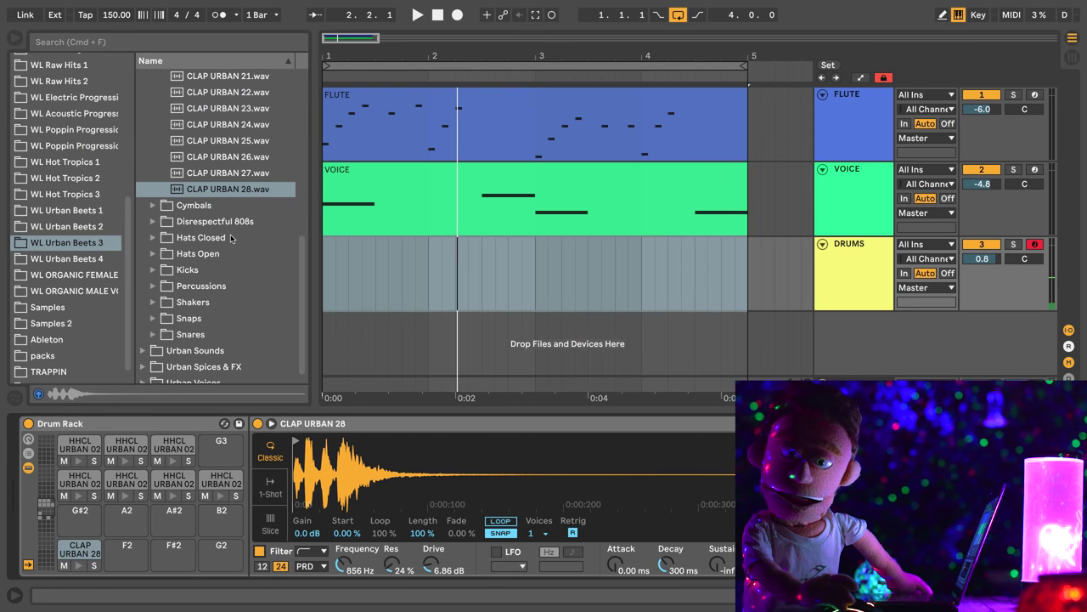
# Step: Collapse the Claps folder and set the D2 snare pad's Simpler to Classic mode with 1 voice
pyautogui.scroll(10, 172, 144)
pyautogui.click(154, 108)
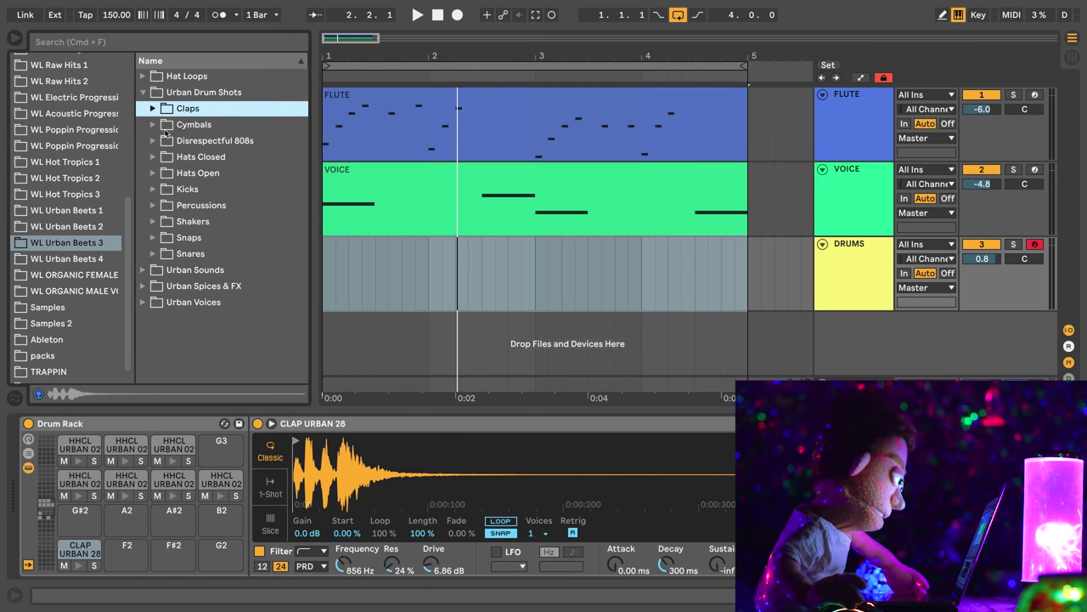
pyautogui.click(46, 519)
pyautogui.click(271, 454)
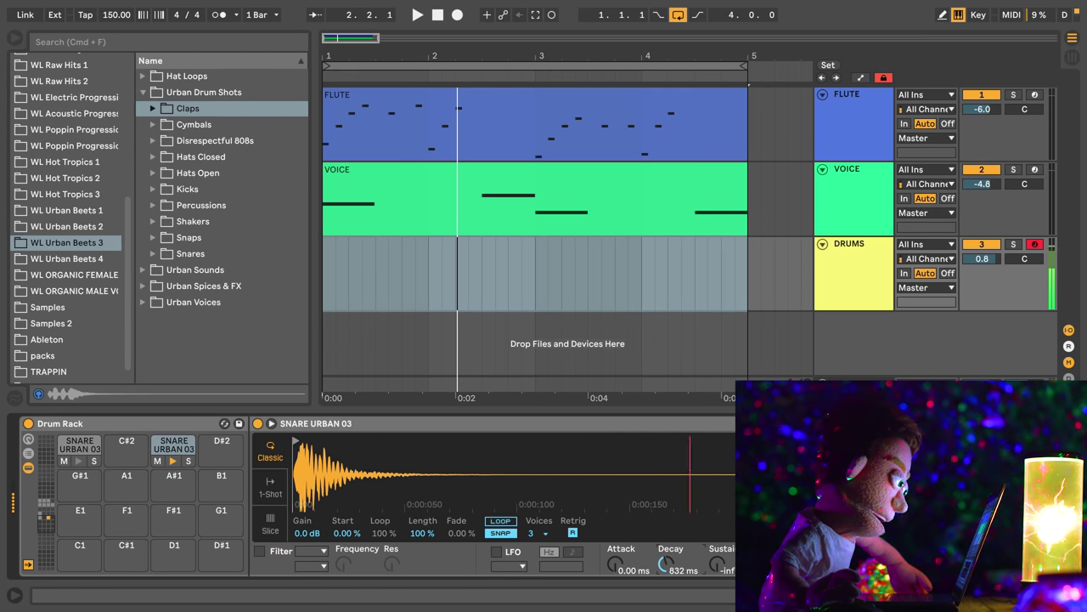
pyautogui.click(540, 535)
pyautogui.click(537, 504)
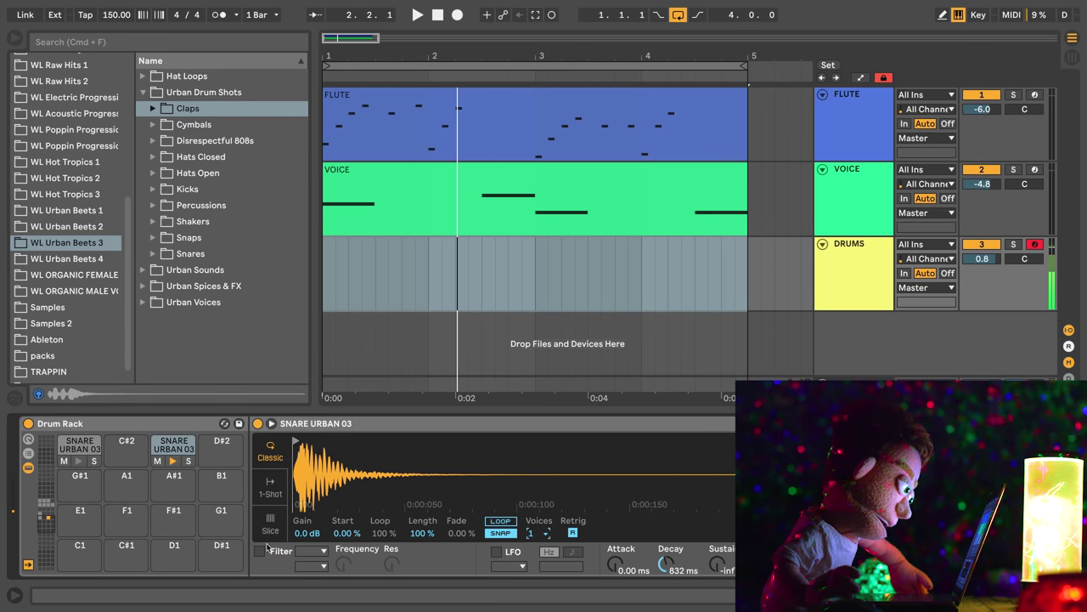
# Step: Give the D2 snare a PRD high-pass filter at 416 Hz with 9.9% resonance and 6.67 dB drive, and try it against the music
pyautogui.click(311, 551)
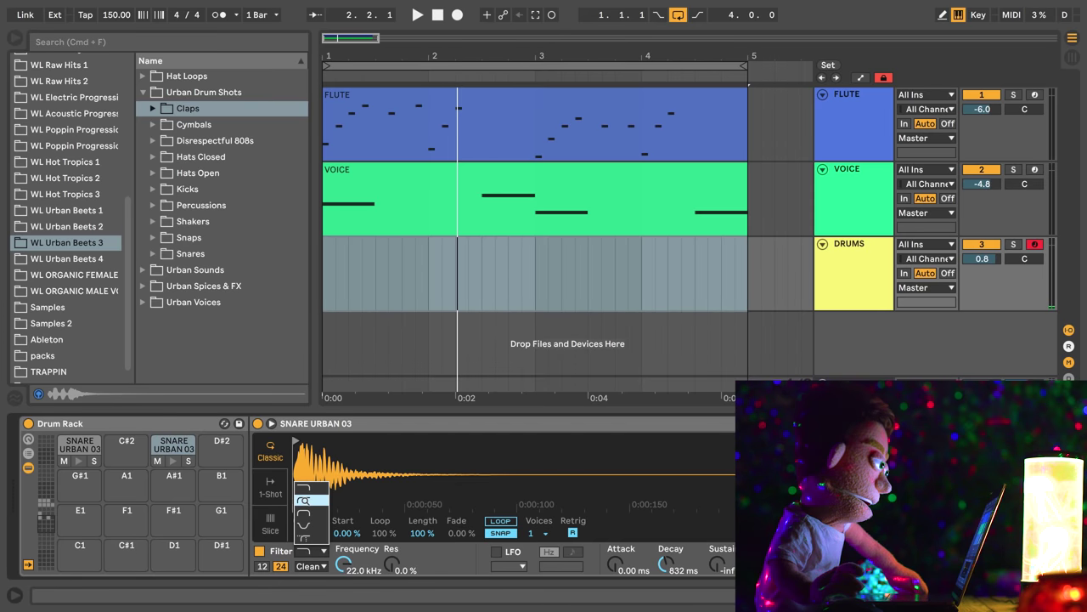
pyautogui.click(306, 501)
pyautogui.moveTo(344, 570); pyautogui.dragTo(351, 560)
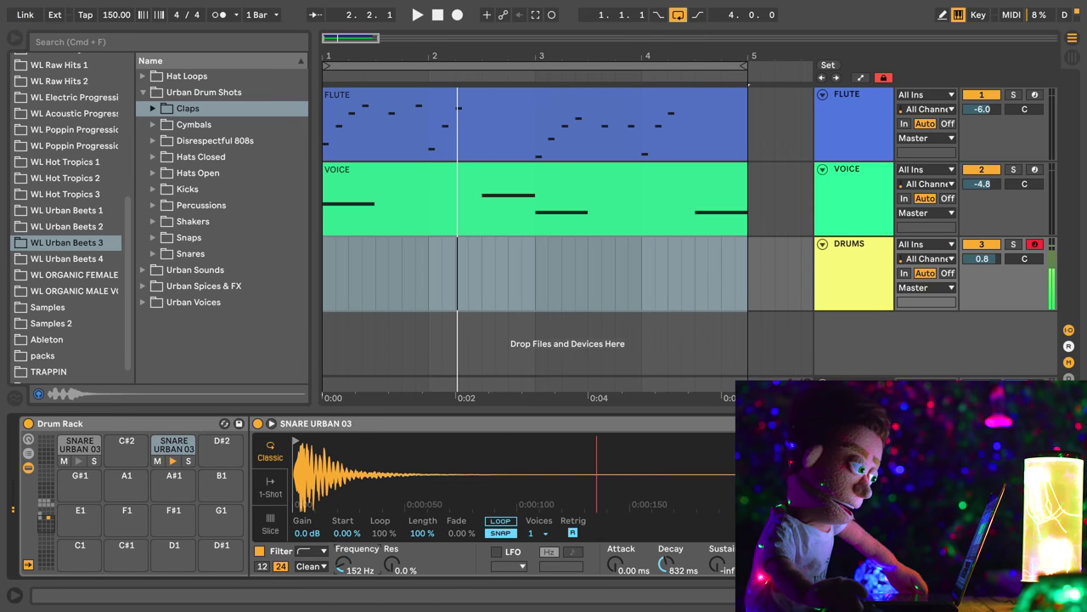
pyautogui.click(312, 566)
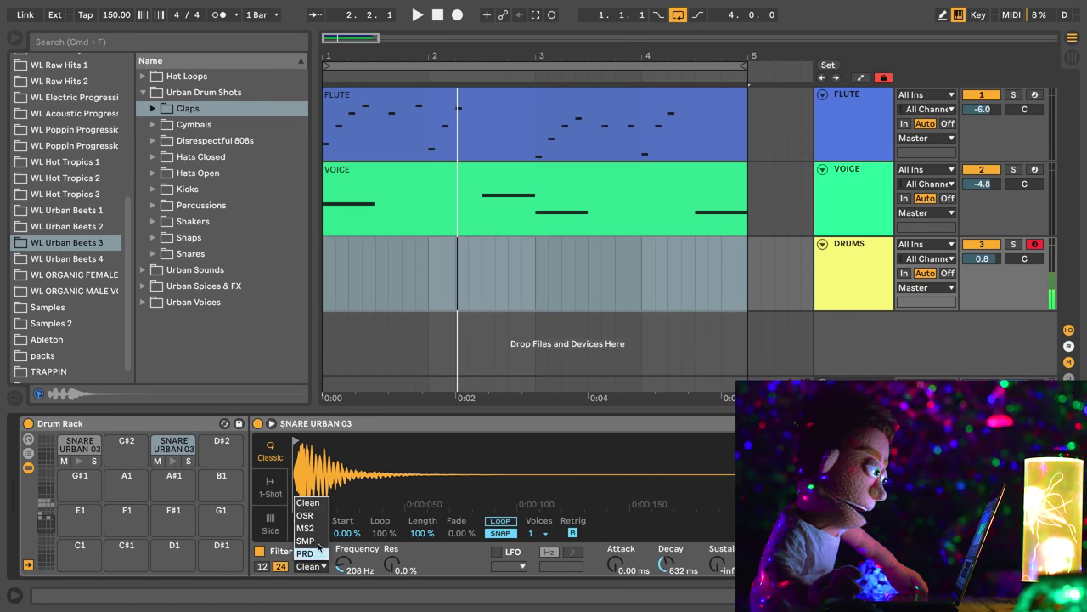
pyautogui.click(322, 557)
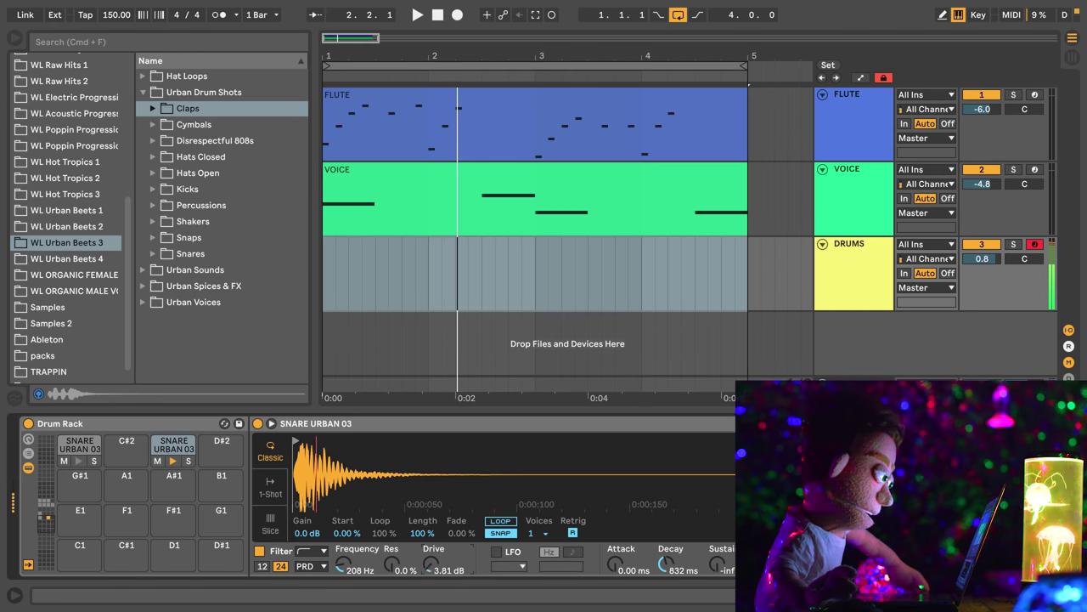
pyautogui.moveTo(431, 564); pyautogui.dragTo(431, 577)
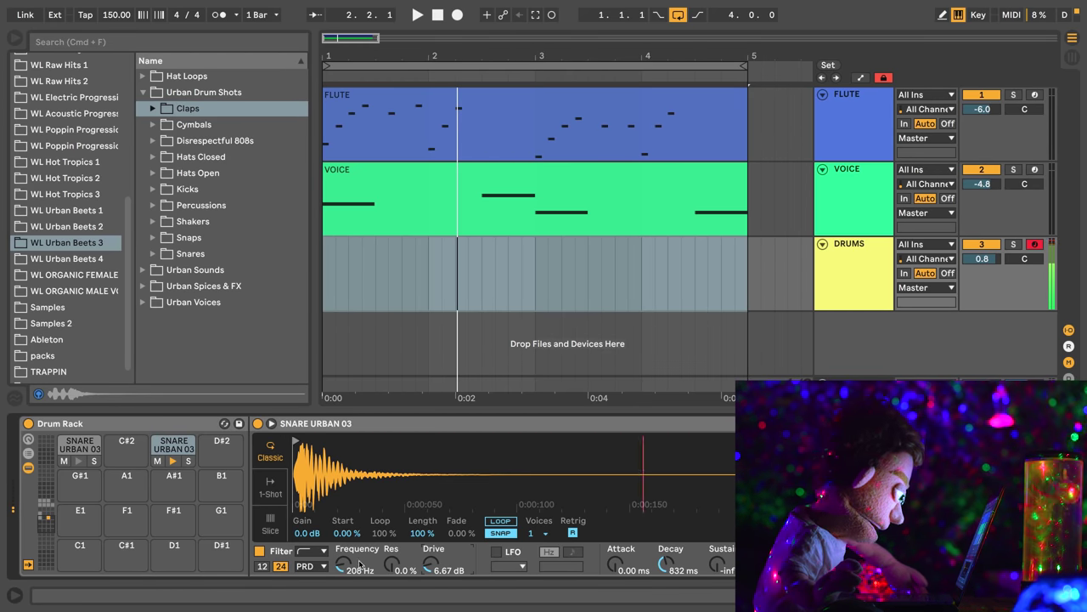
pyautogui.moveTo(343, 565); pyautogui.dragTo(392, 551)
pyautogui.press('space')
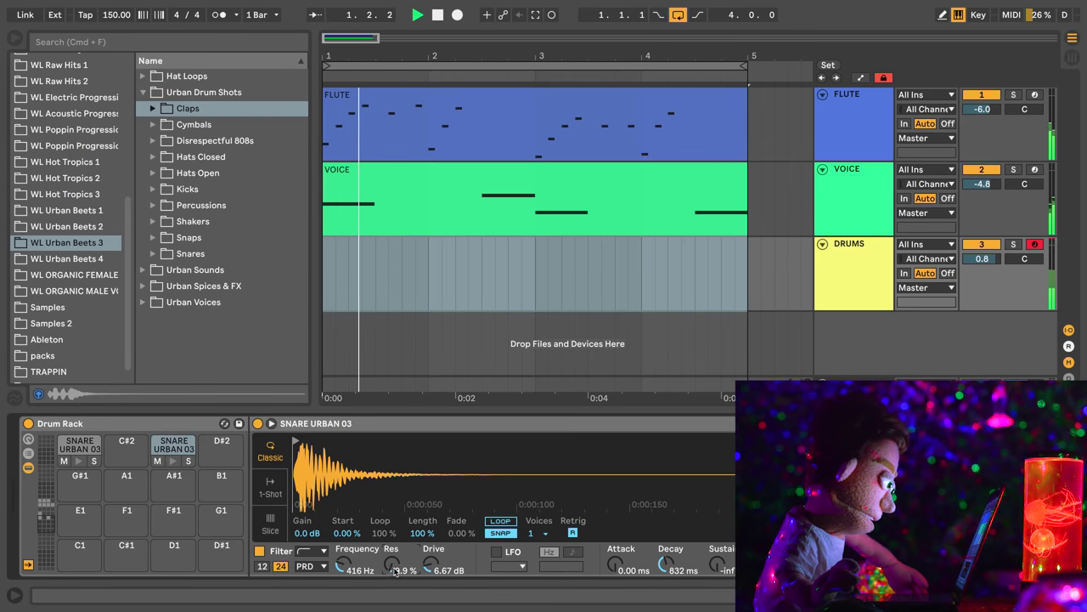
pyautogui.press('space')
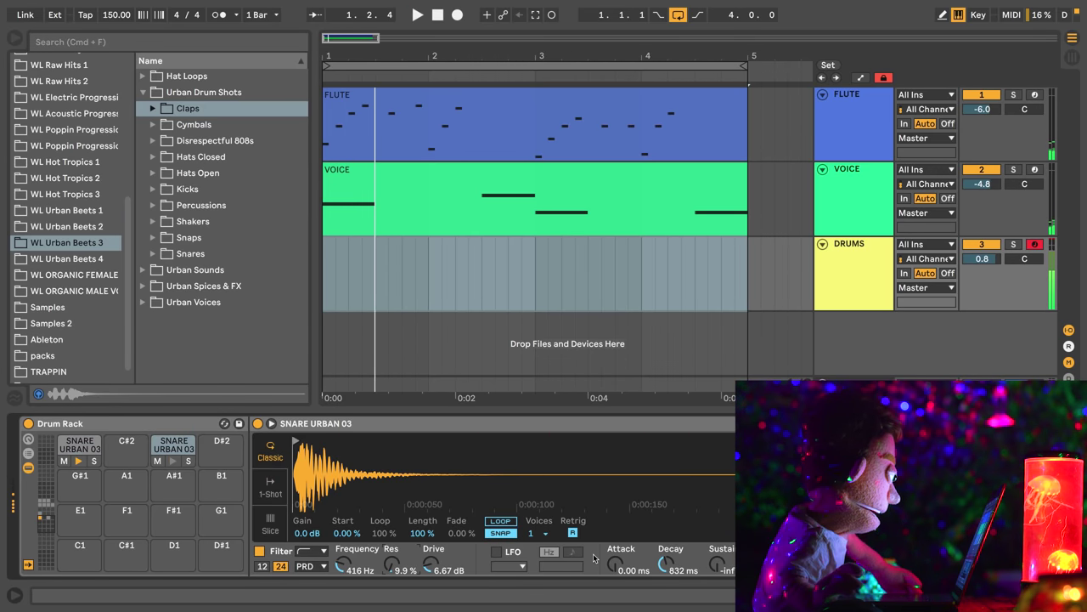
# Step: Replace the snare on the C2 pad with KICK URBAN 01.wav from the Kicks folder
pyautogui.click(270, 489)
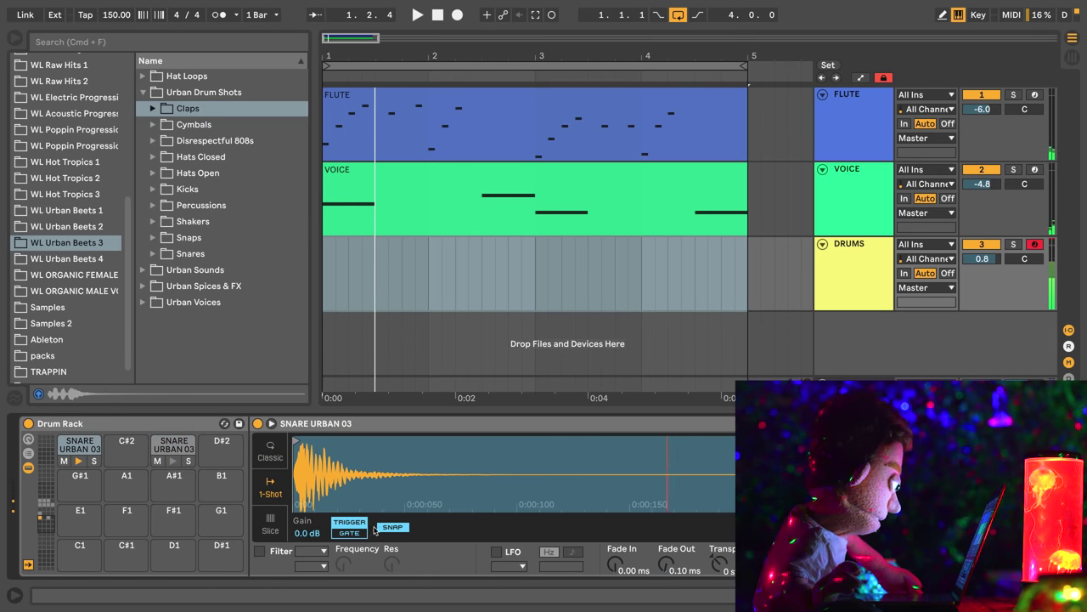
pyautogui.click(154, 189)
pyautogui.click(225, 208)
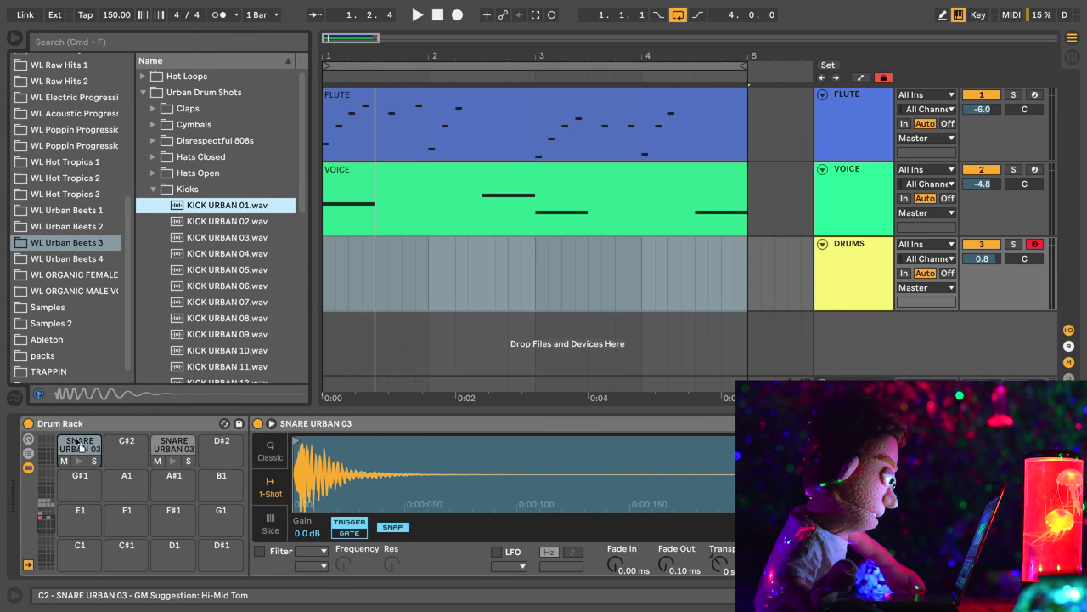
pyautogui.moveTo(79, 445); pyautogui.dragTo(81, 449)
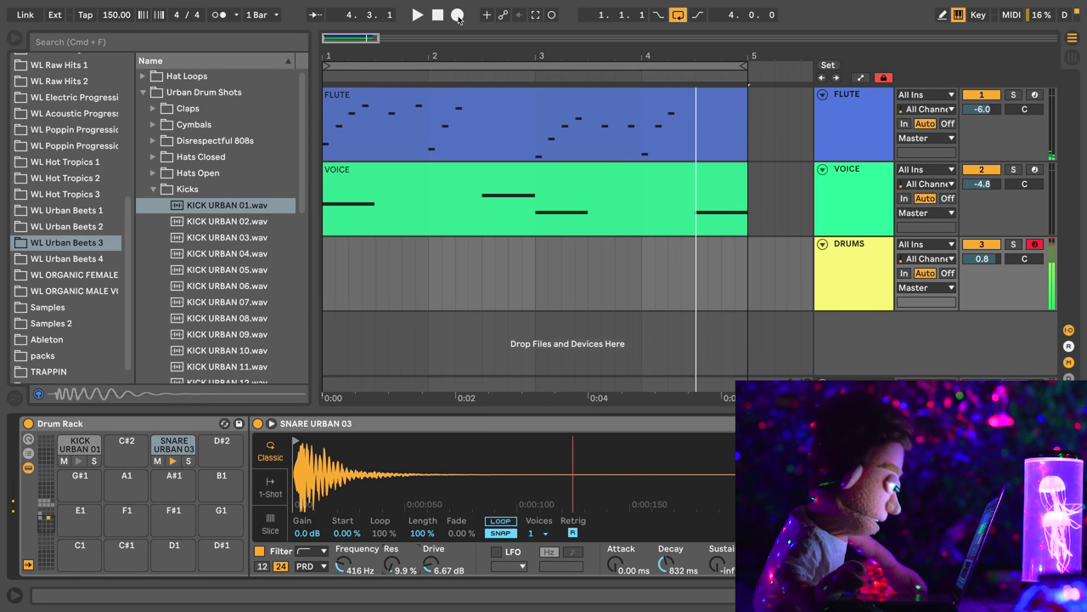
# Step: Record a four-bar snare and clap pattern on the DRUMS track and open the recorded clip's notes
pyautogui.click(458, 16)
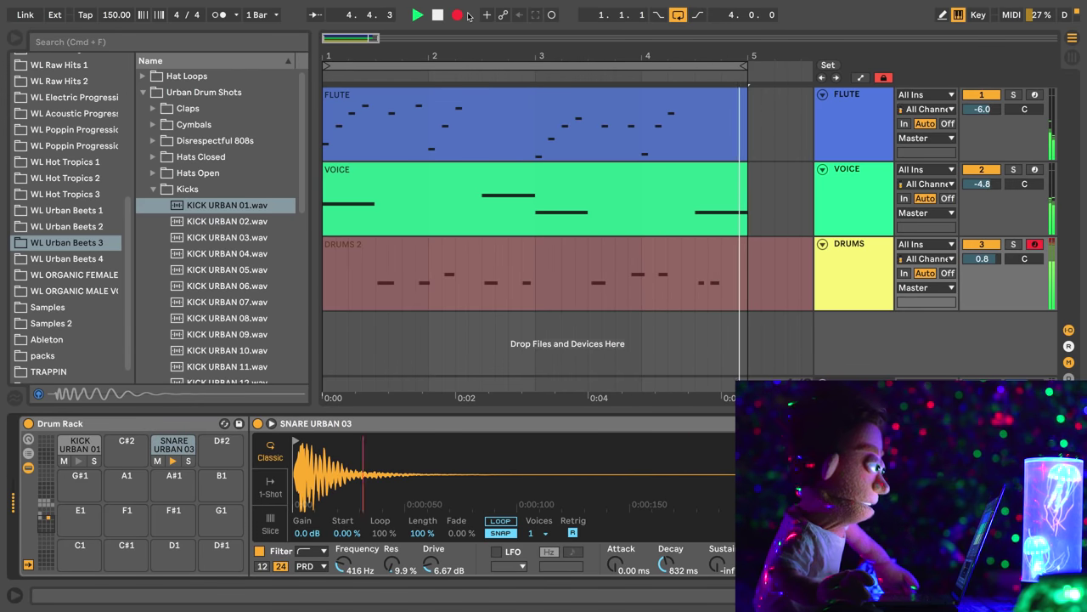
pyautogui.press('space')
pyautogui.doubleClick(586, 270)
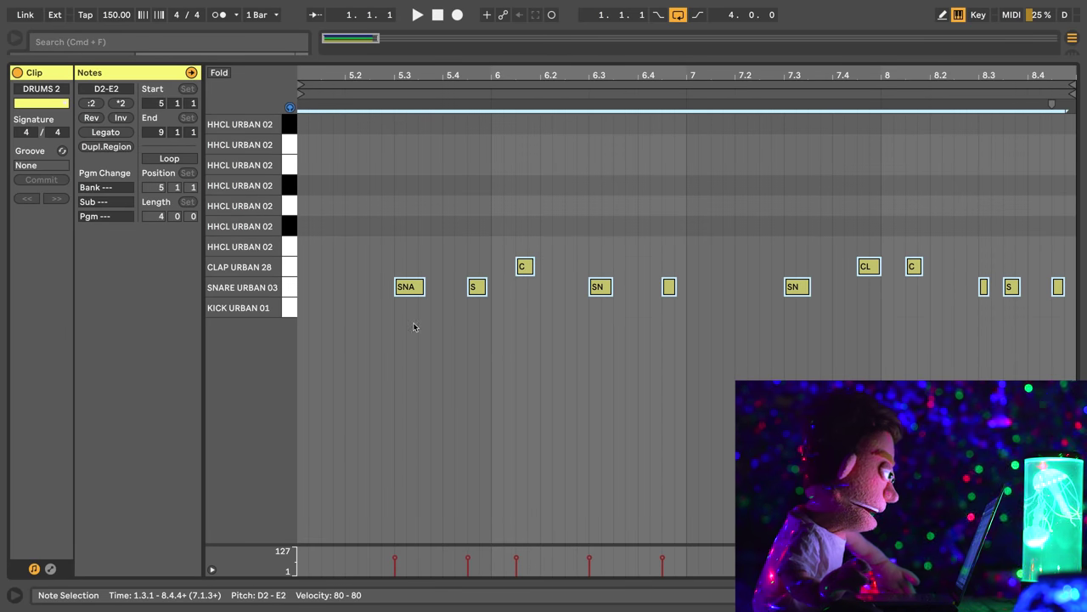
# Step: Raise the velocity of the snare notes on beat 3 of all four bars to 127 and play the clip
pyautogui.click(408, 286)
pyautogui.keyDown('shift'); pyautogui.click(605, 286); pyautogui.keyUp('shift')
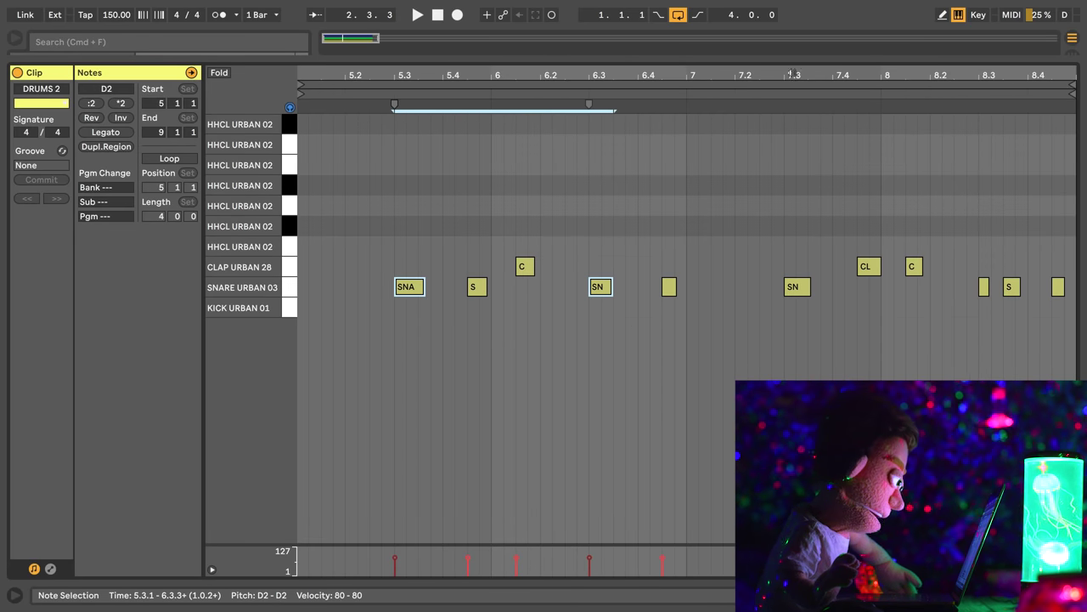
pyautogui.keyDown('shift'); pyautogui.click(798, 287); pyautogui.keyUp('shift')
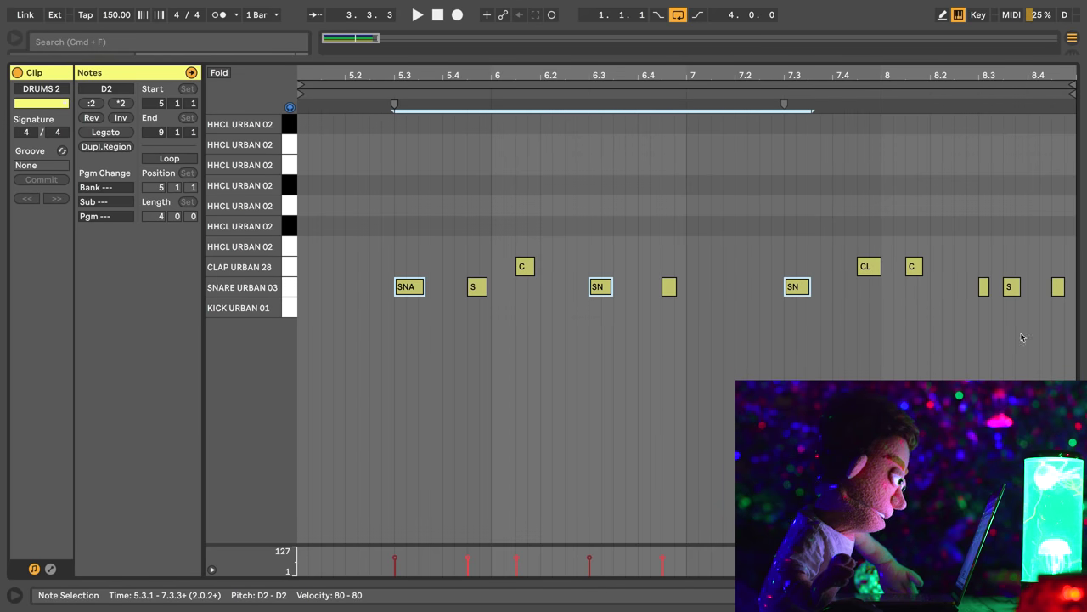
pyautogui.moveTo(989, 238); pyautogui.dragTo(979, 310)
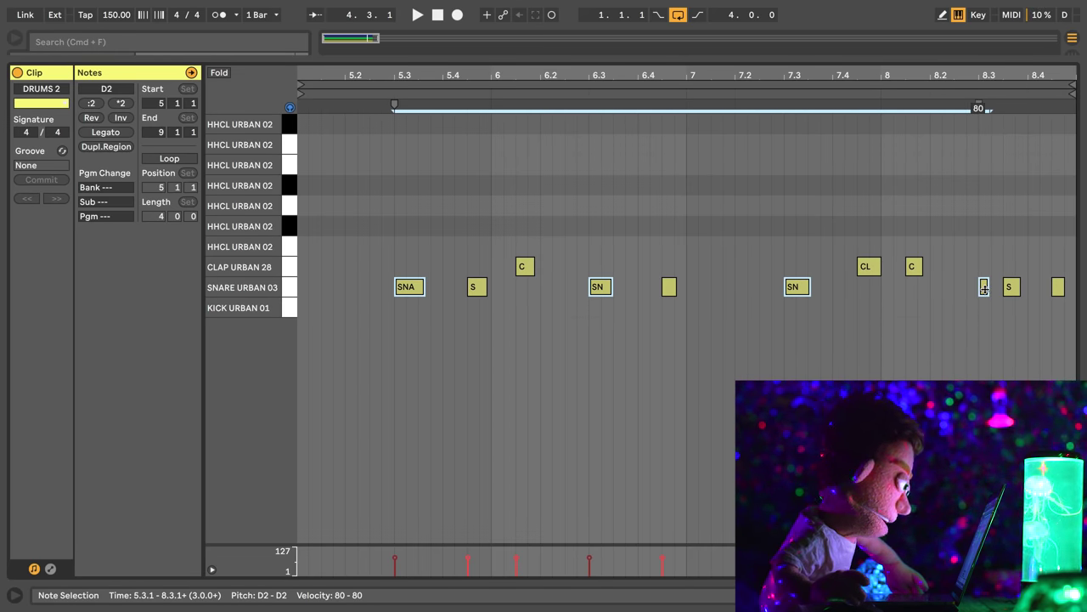
pyautogui.moveTo(984, 288); pyautogui.dragTo(984, 253)
pyautogui.press('space')
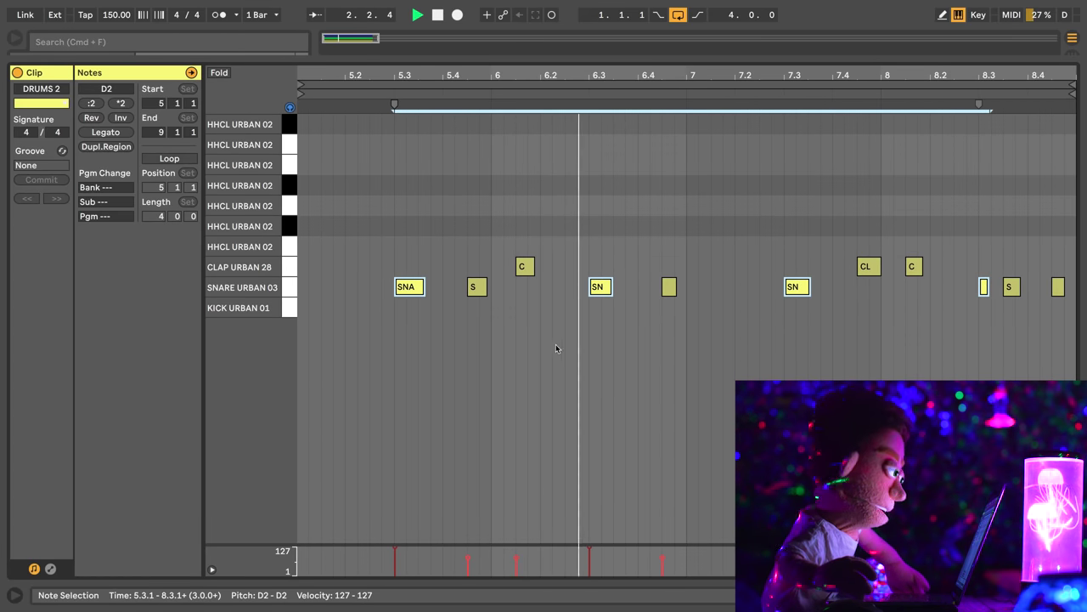
pyautogui.press('space')
# Step: Select all snare and clap notes in the clip and raise their velocities together
pyautogui.press('super+a')
pyautogui.click(473, 286)
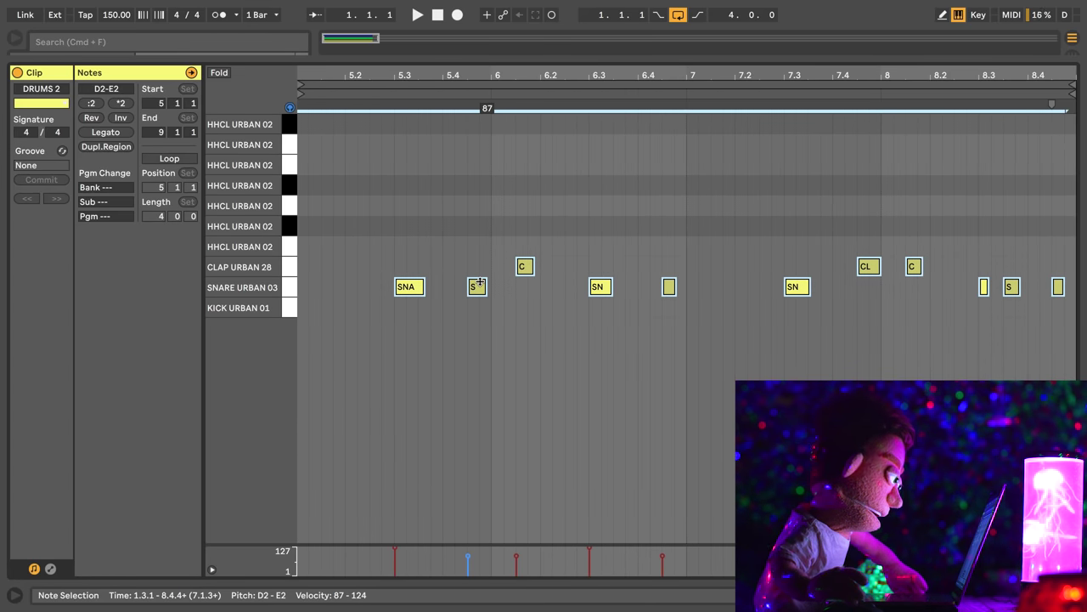
pyautogui.moveTo(478, 282); pyautogui.dragTo(478, 246)
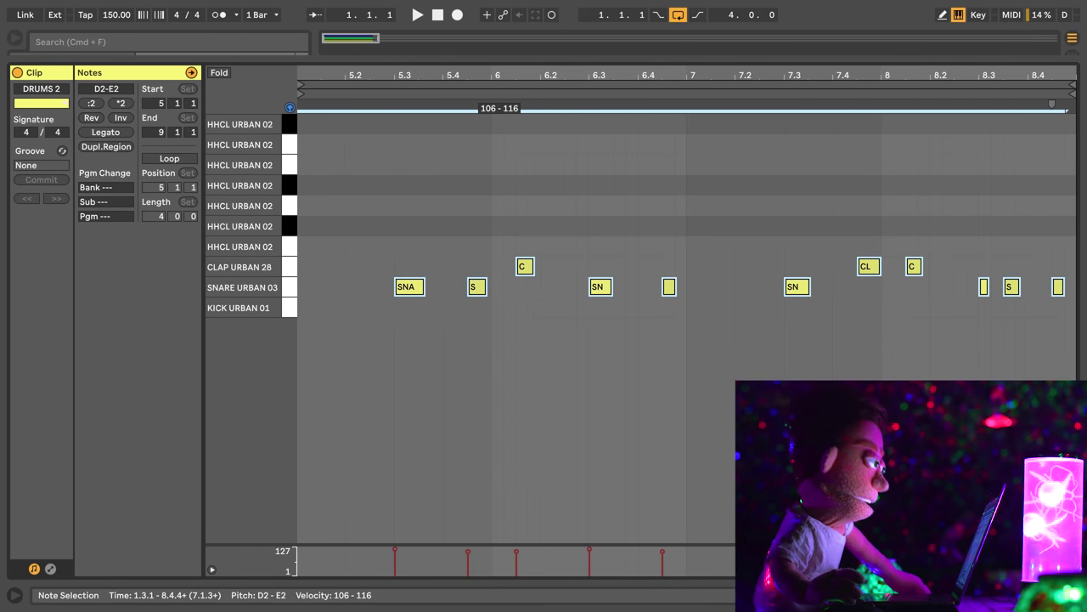
# Step: Play the beat, hide the clip's note view and set the DRUMS track volume to -1.6 dB
pyautogui.press('space')
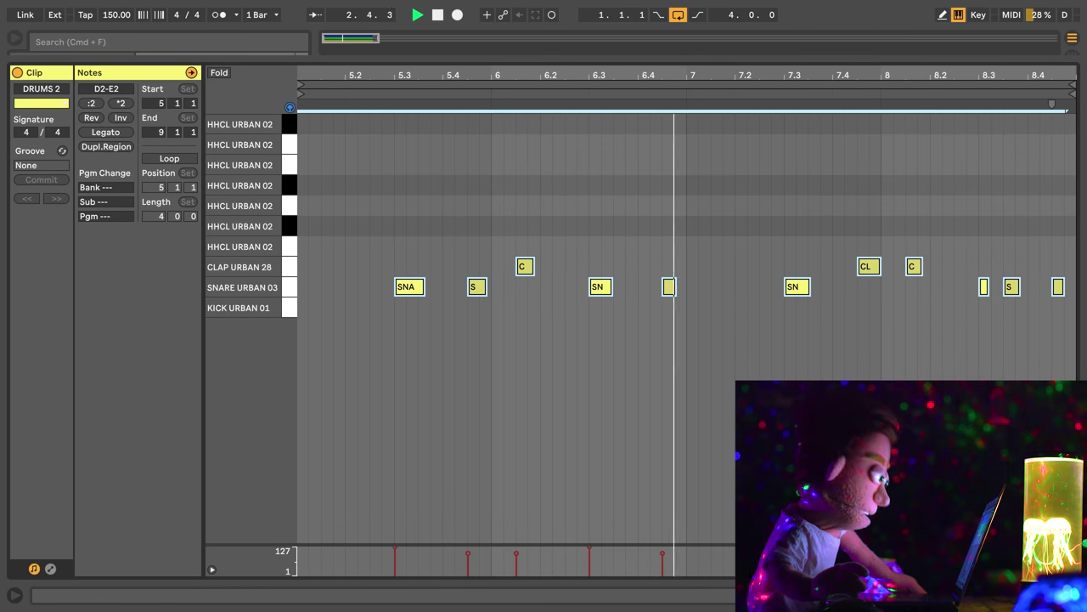
pyautogui.press('alt+super+l')
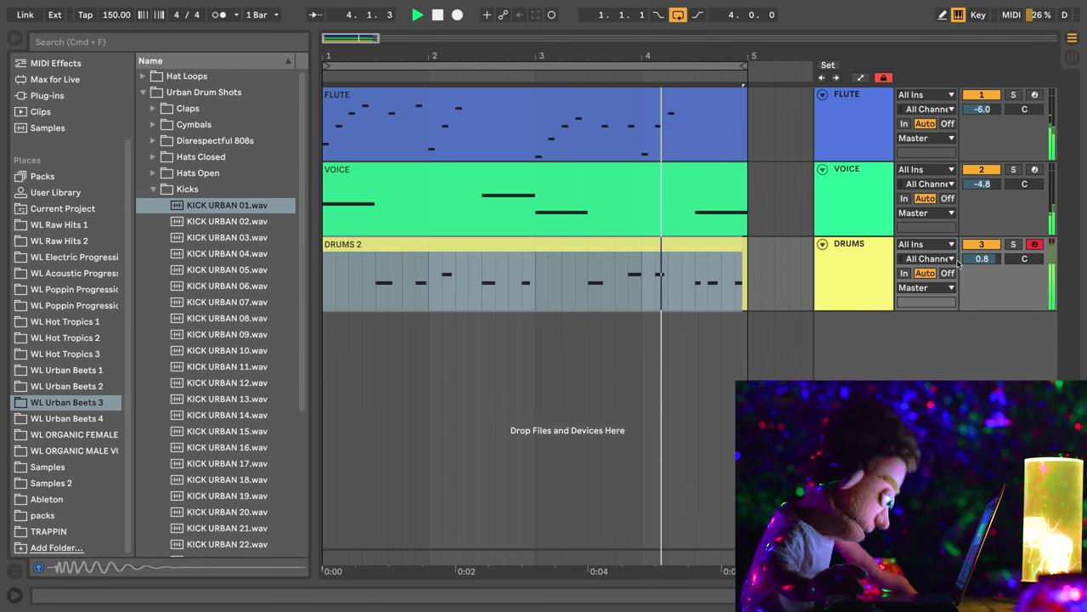
pyautogui.moveTo(982, 258); pyautogui.dragTo(988, 264)
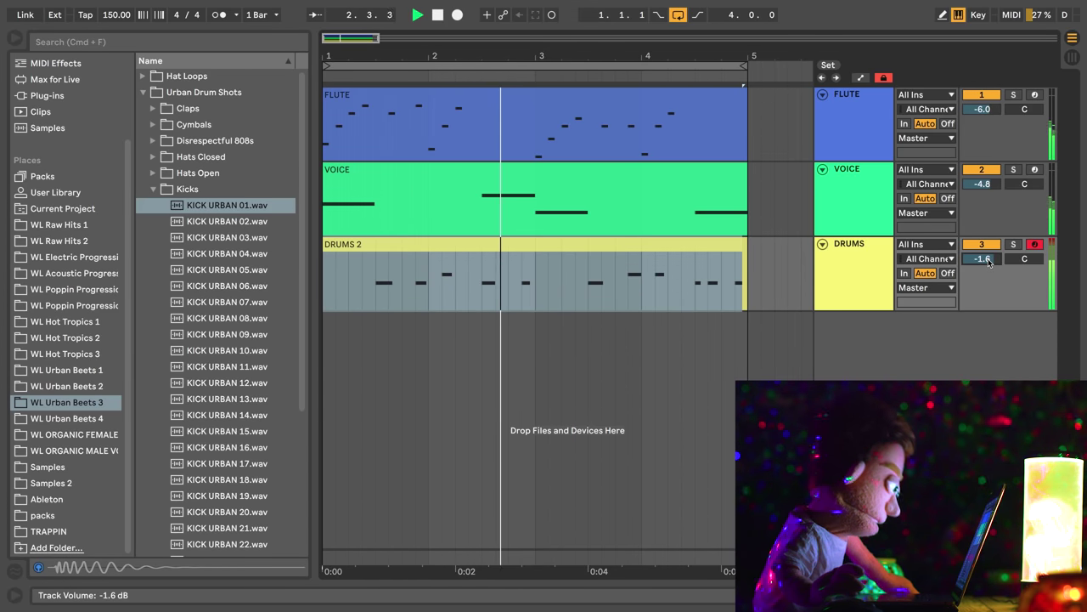
# Step: Rename the DRUMS track SNARE, duplicate it with its clip, and select the original track's clip
pyautogui.doubleClick(855, 258)
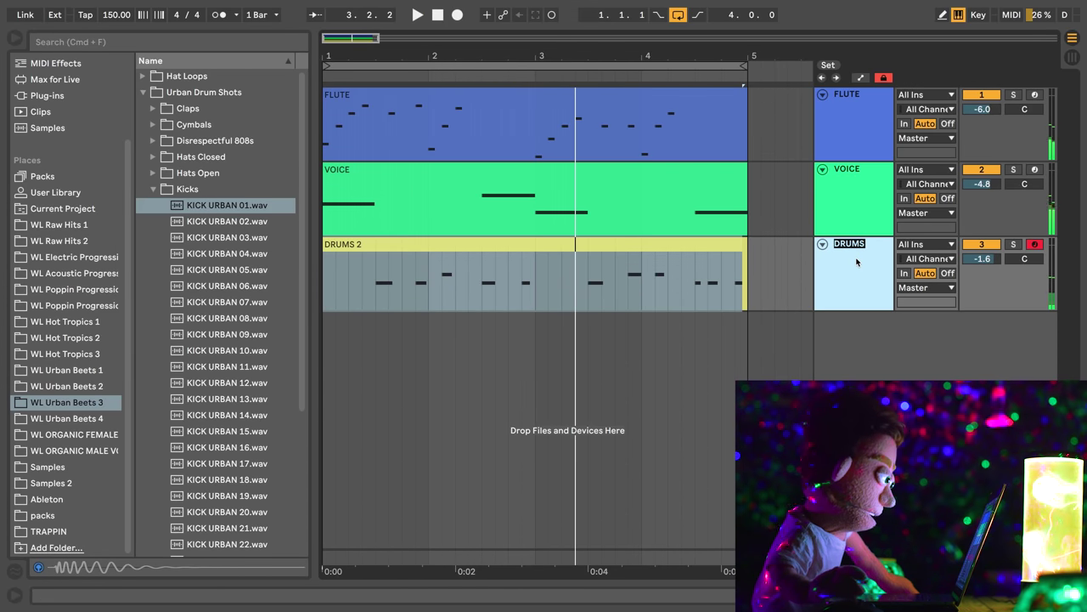
pyautogui.press('super+d')
pyautogui.click(693, 256)
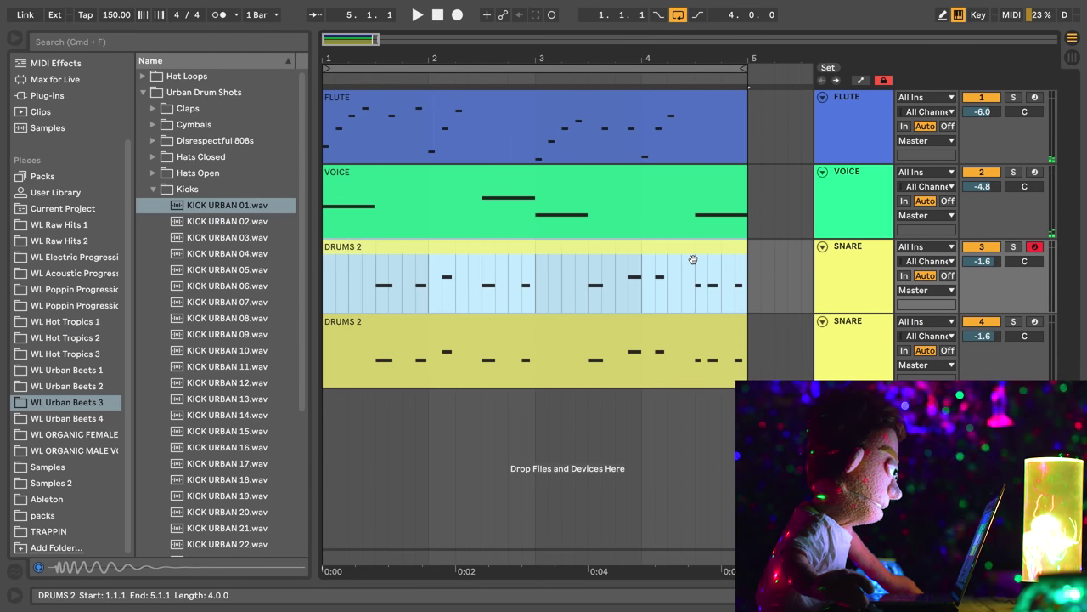
# Step: Delete the clip from the upper of the two SNARE tracks and rename that track HH CLOSECd
pyautogui.press('Delete')
pyautogui.click(831, 297)
pyautogui.press('super+r')
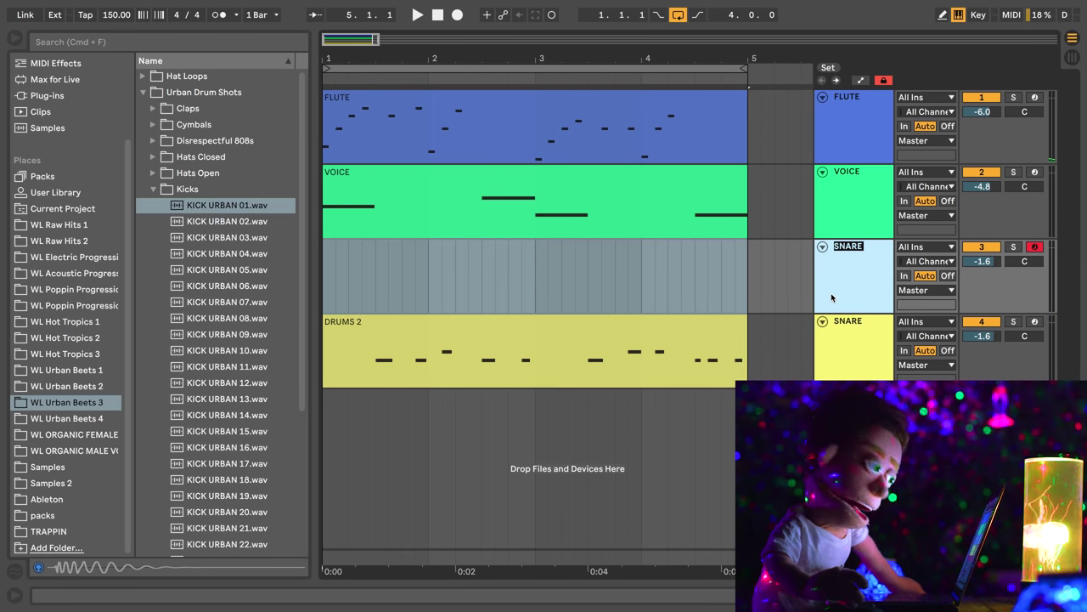
pyautogui.write('HAH')
pyautogui.press('BackSpace')
pyautogui.press('BackSpace')
pyautogui.write('H CLOSECd')
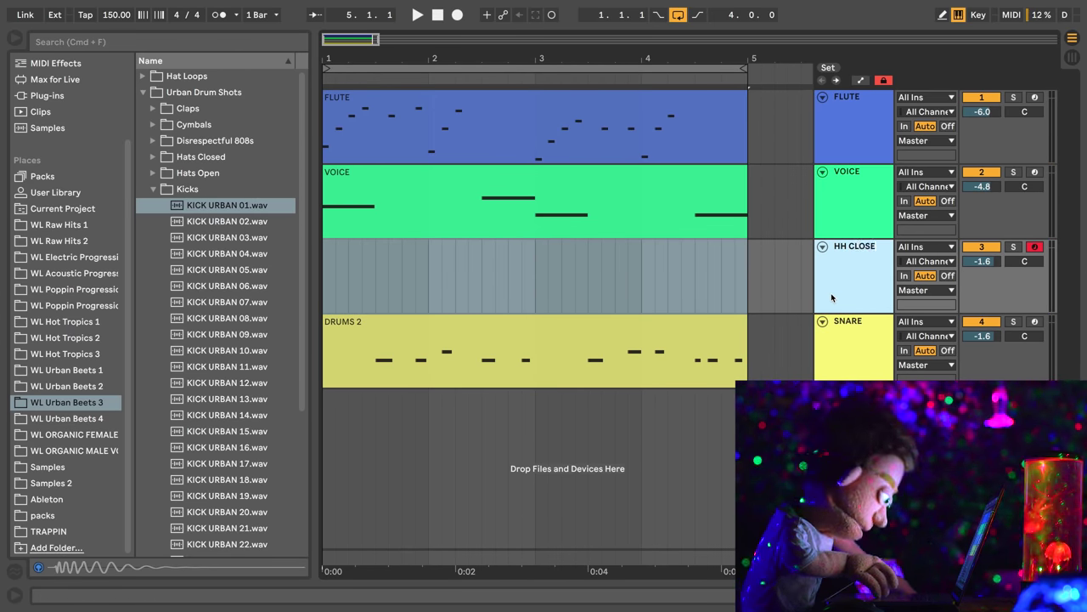
pyautogui.press('Return')
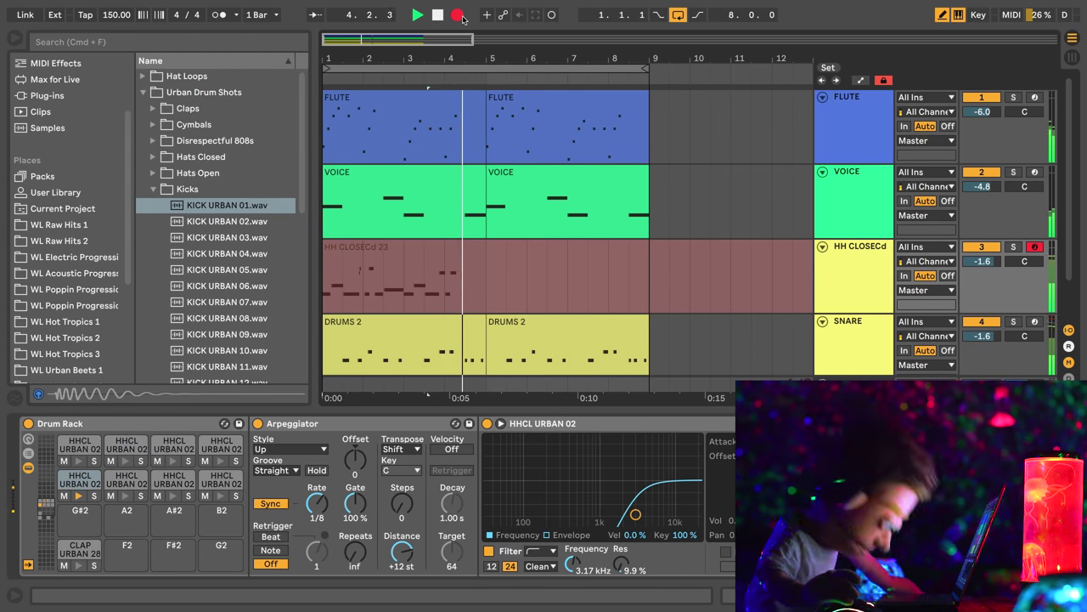
# Step: Stop the closed hi-hat recording, trim the clip to four bars, and loop it with Legato applied to all its notes
pyautogui.press('space')
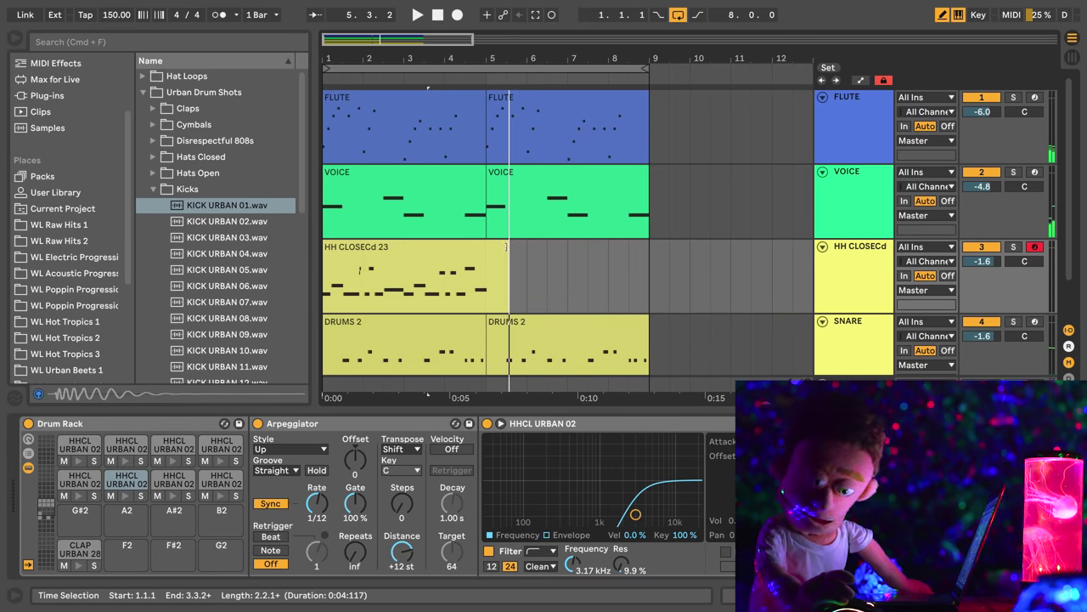
pyautogui.moveTo(506, 248); pyautogui.dragTo(496, 248)
pyautogui.press('space')
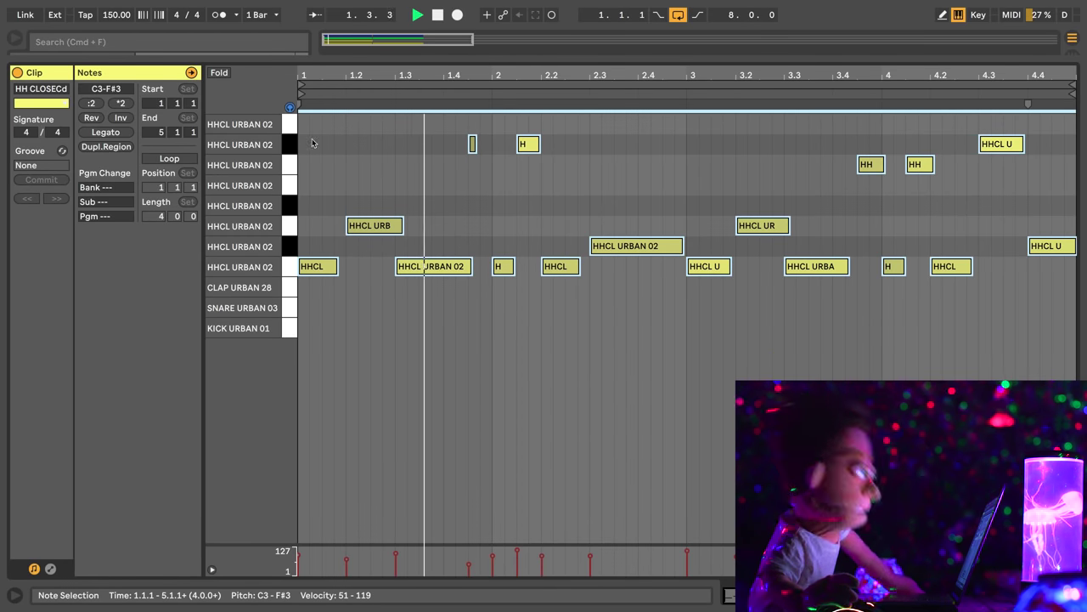
pyautogui.click(170, 158)
pyautogui.click(106, 131)
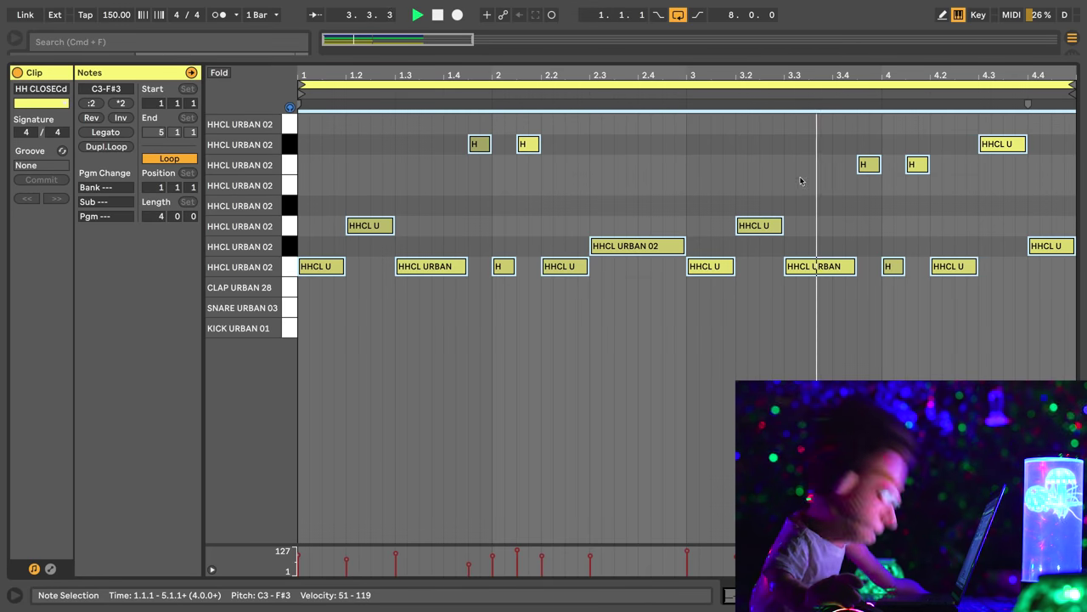
# Step: Move the hat note at 4.3.1 to C3 and replace the C#3 note at 4.4.1 with short F#3 notes at 4.4.1 and 4.4.3
pyautogui.moveTo(1003, 145); pyautogui.dragTo(1003, 266)
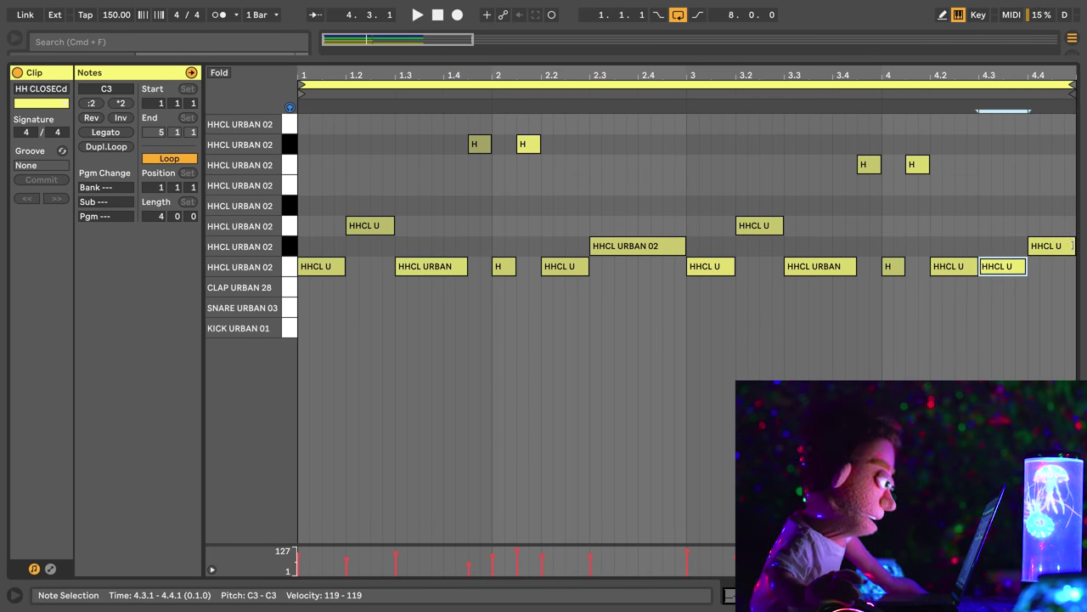
pyautogui.moveTo(1073, 245); pyautogui.dragTo(1050, 246)
pyautogui.moveTo(1032, 144); pyautogui.dragTo(1061, 145)
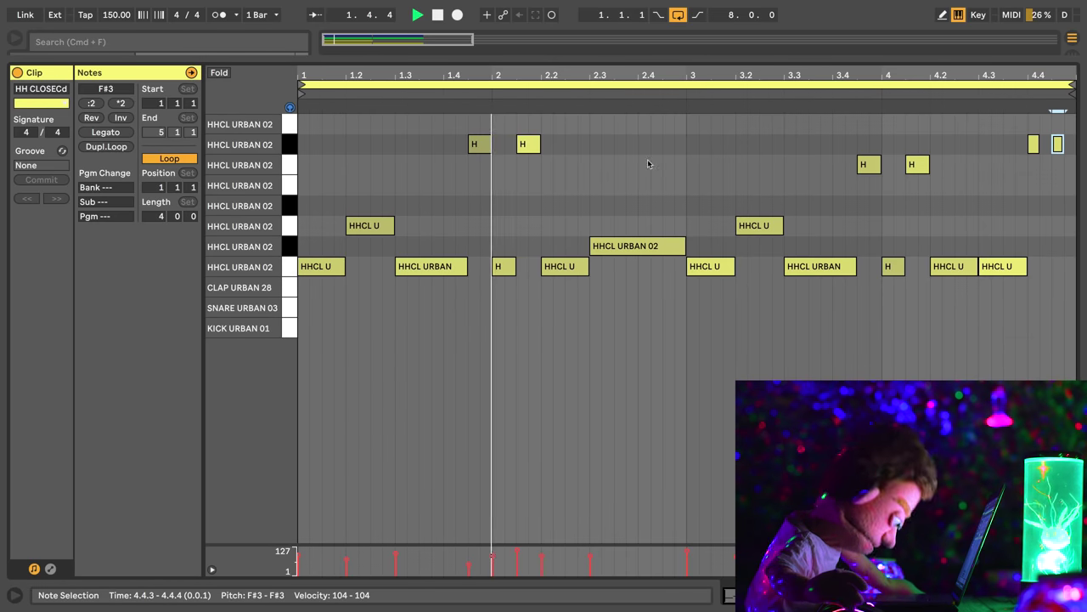
pyautogui.press('space')
pyautogui.press('space')
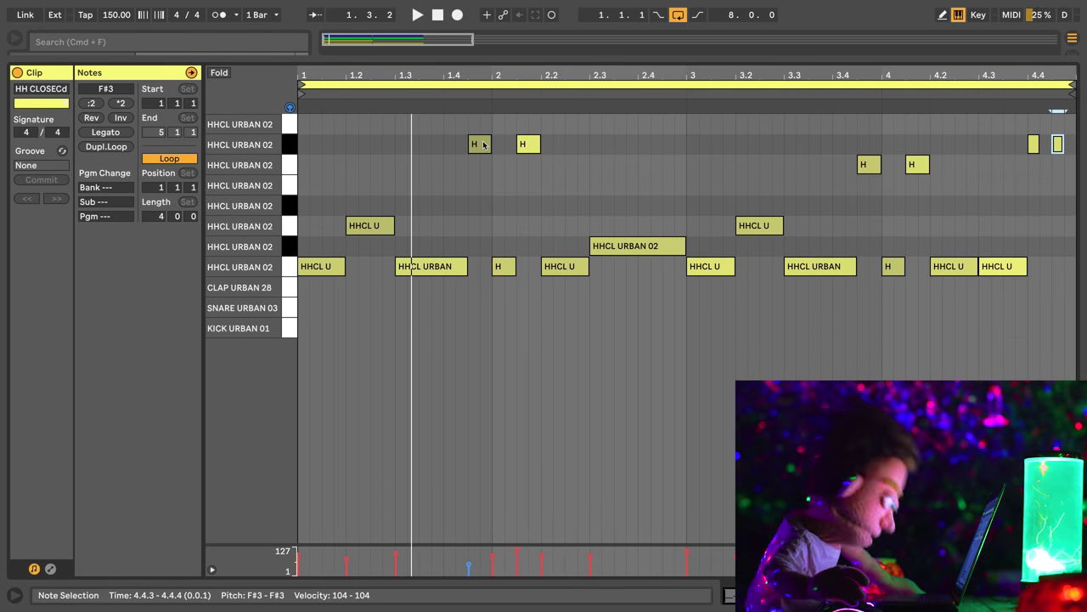
# Step: Delete the F#3 hat at 1.4.3, move the next F#3 hat to 1.4.1 with the preceding C3 note shortened, and move the 3.4.3 hat to 3.4.1
pyautogui.doubleClick(481, 145)
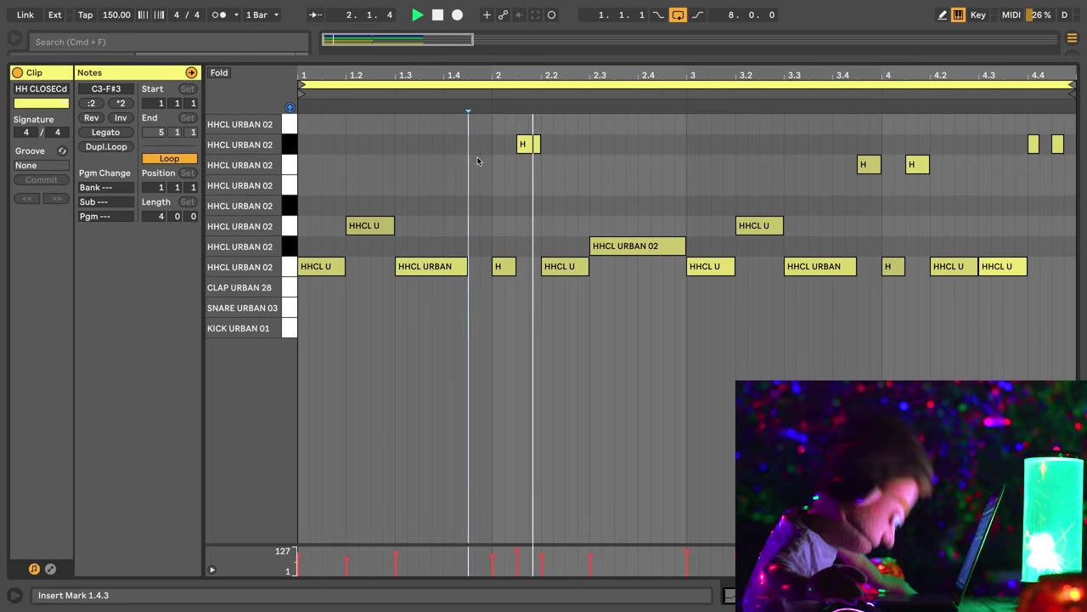
pyautogui.moveTo(467, 267); pyautogui.dragTo(493, 266)
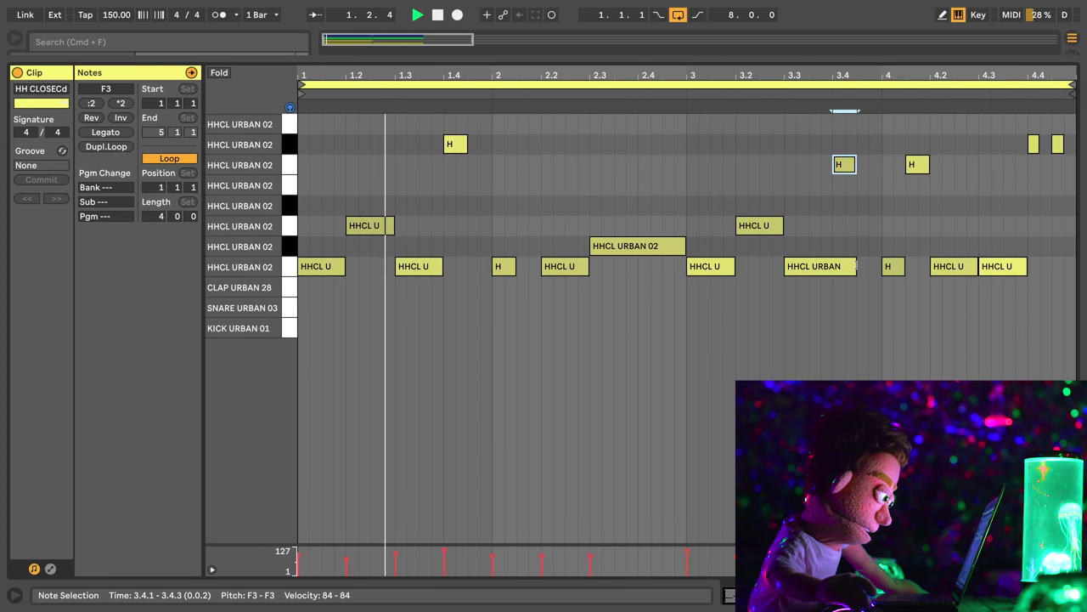
pyautogui.moveTo(856, 266)
pyautogui.mouseDown()
pyautogui.moveTo(832, 265)
pyautogui.moveTo(857, 266)
pyautogui.mouseUp()
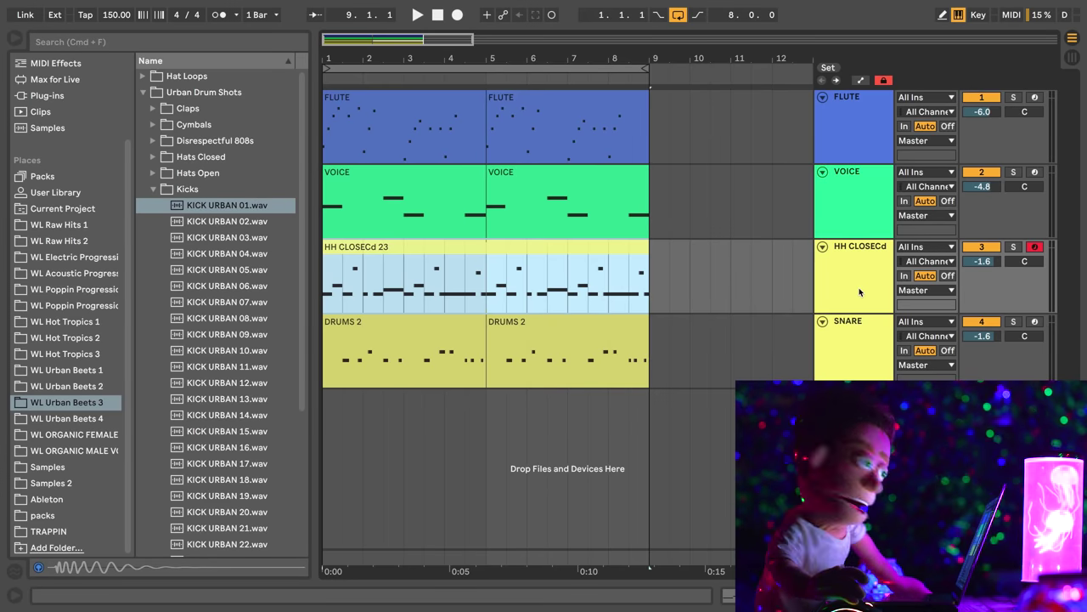
# Step: Duplicate the HH CLOSECd track, delete the clip from the upper copy and rename that track KICK
pyautogui.click(405, 254)
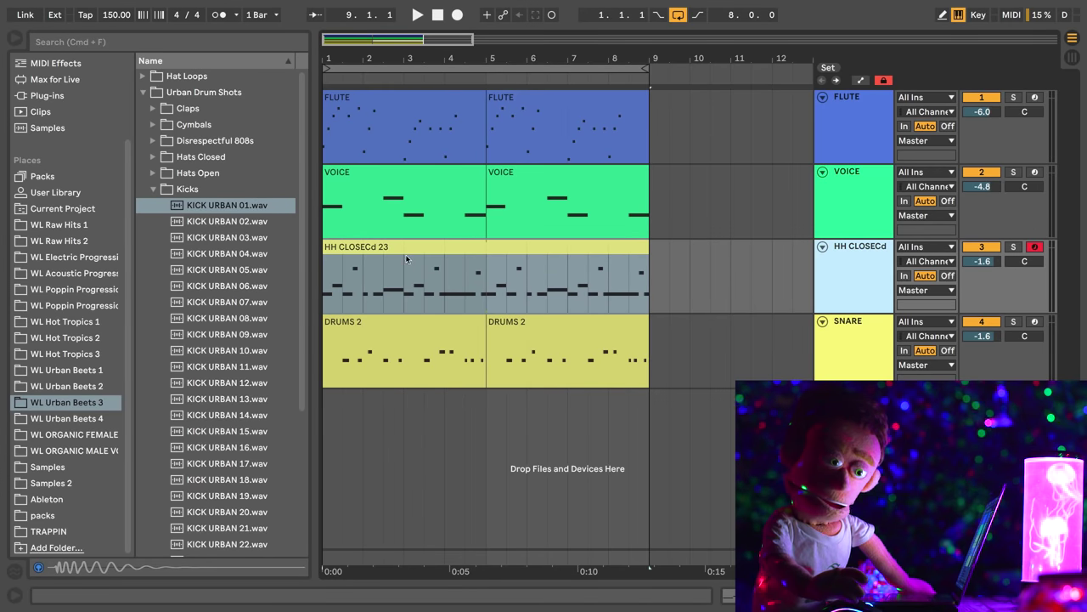
pyautogui.press('super+d')
pyautogui.click(474, 250)
pyautogui.press('Delete')
pyautogui.click(866, 261)
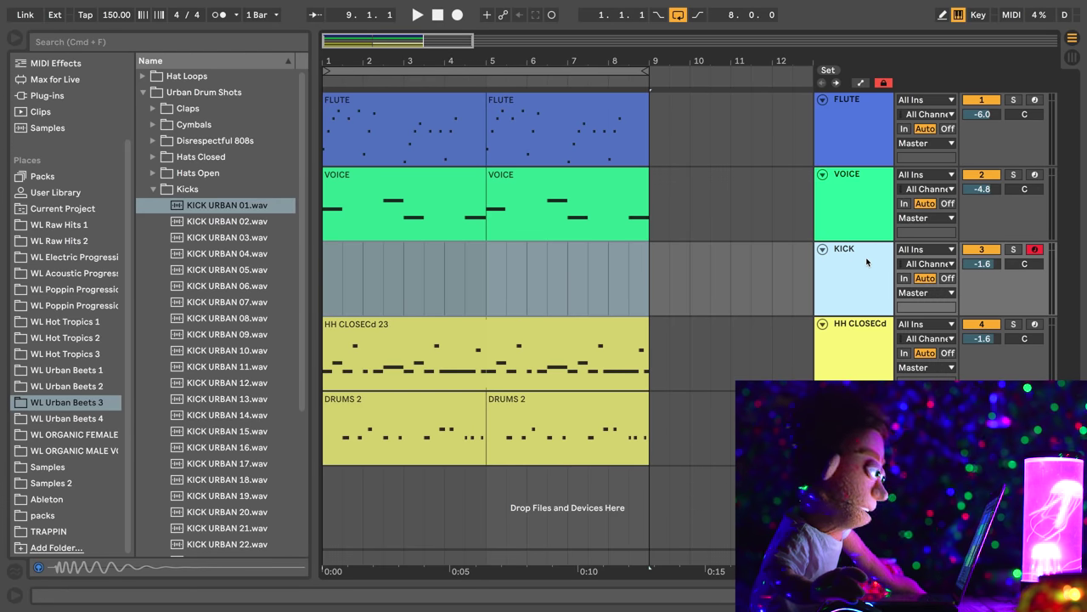
# Step: Record an eight-bar kick part on the KICK track and lower the velocity of its note at 5.4.3 to 119
pyautogui.click(457, 14)
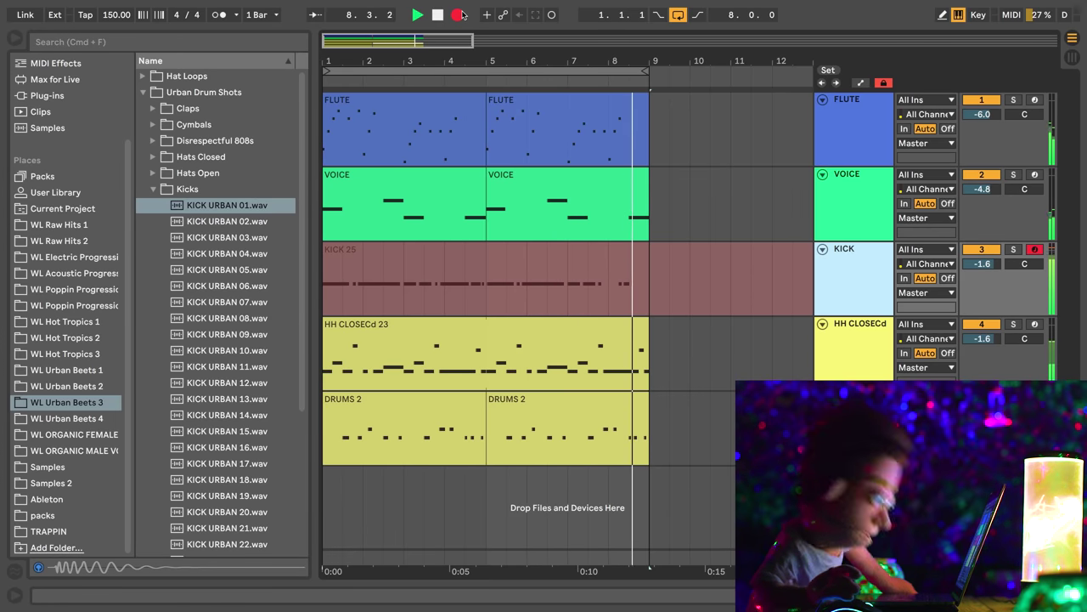
pyautogui.click(459, 15)
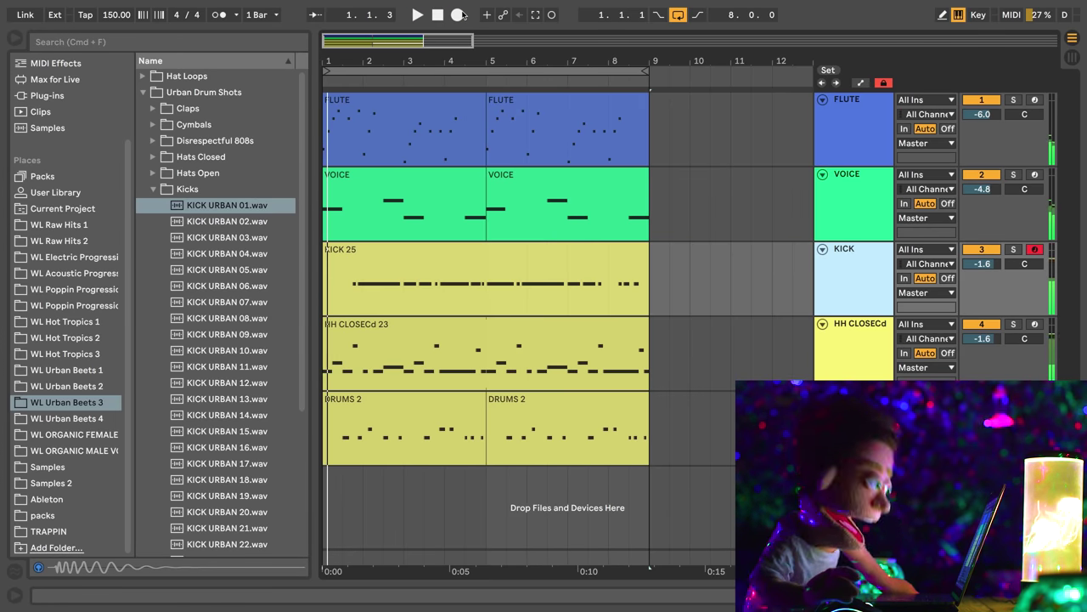
pyautogui.doubleClick(419, 244)
pyautogui.press('super+a')
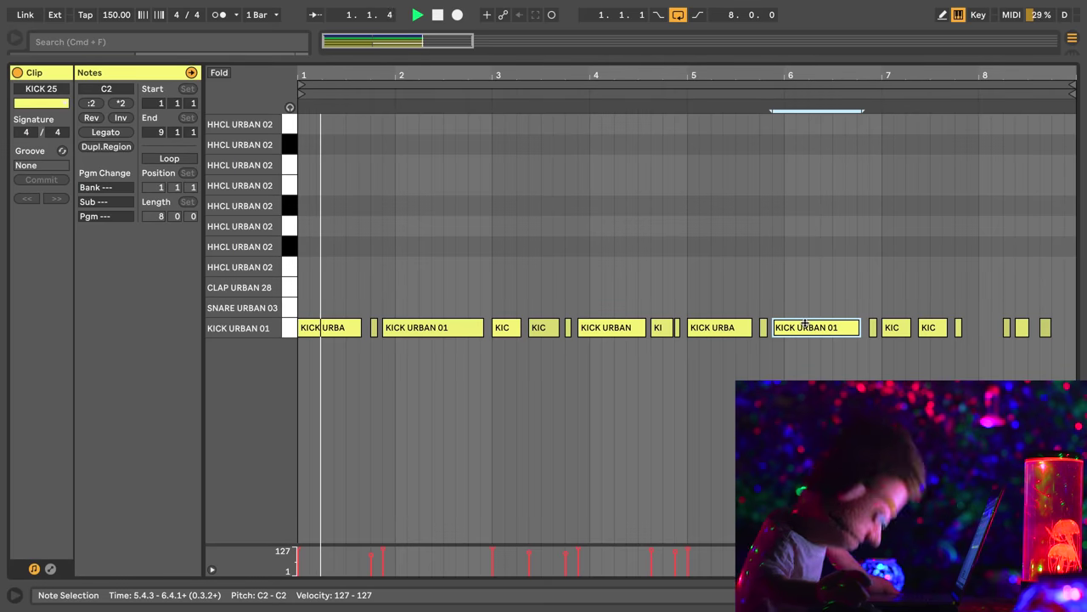
pyautogui.moveTo(804, 323); pyautogui.dragTo(805, 326)
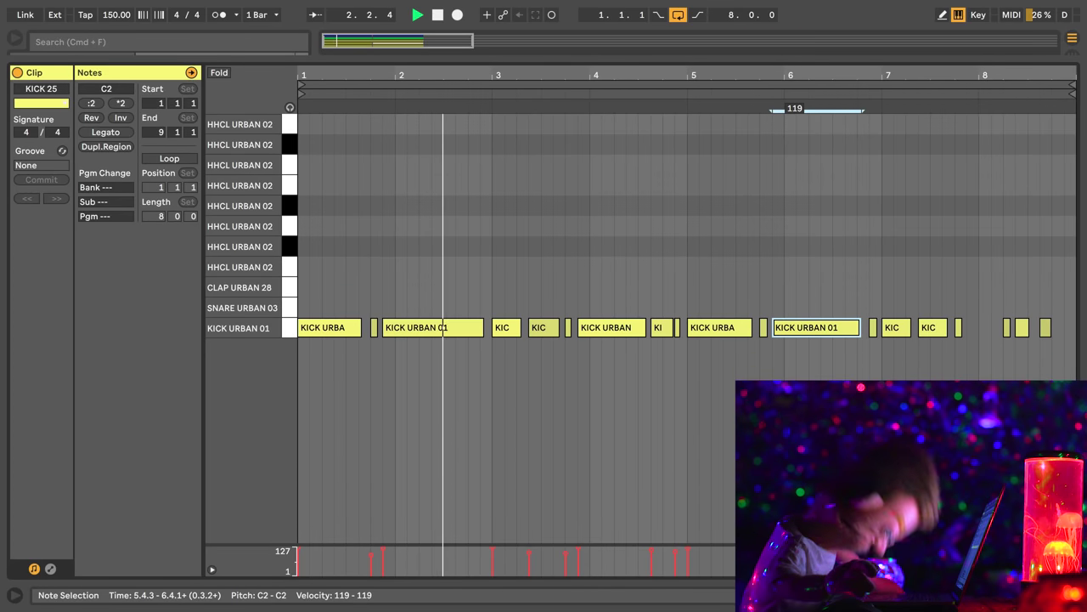
pyautogui.click(1072, 596)
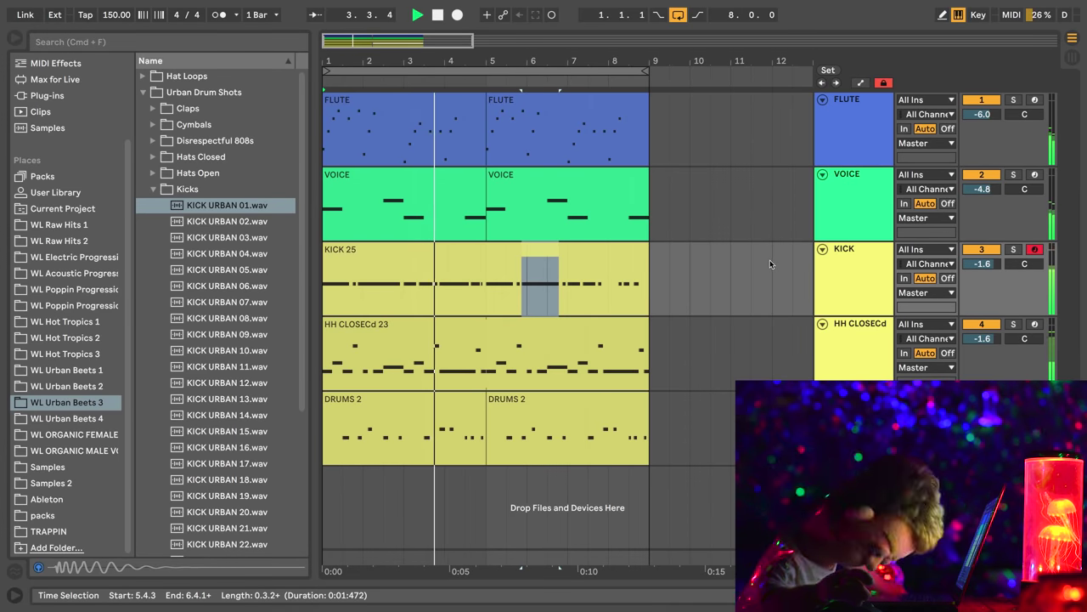
# Step: Set the KICK track volume to -2.9 dB while the beat plays, and stop playback
pyautogui.moveTo(982, 263); pyautogui.dragTo(982, 274)
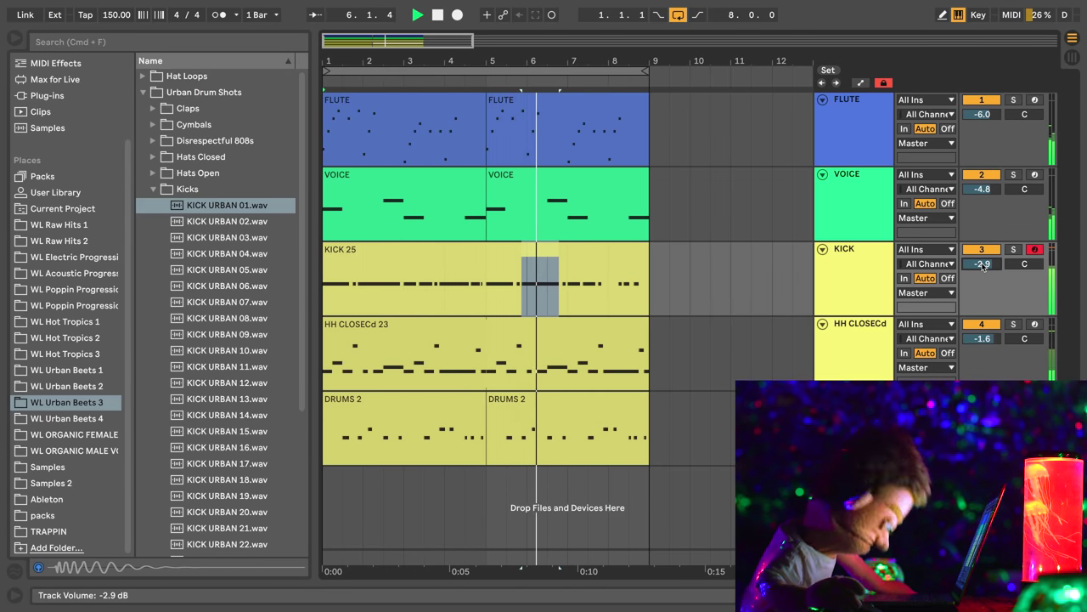
pyautogui.moveTo(510, 609)
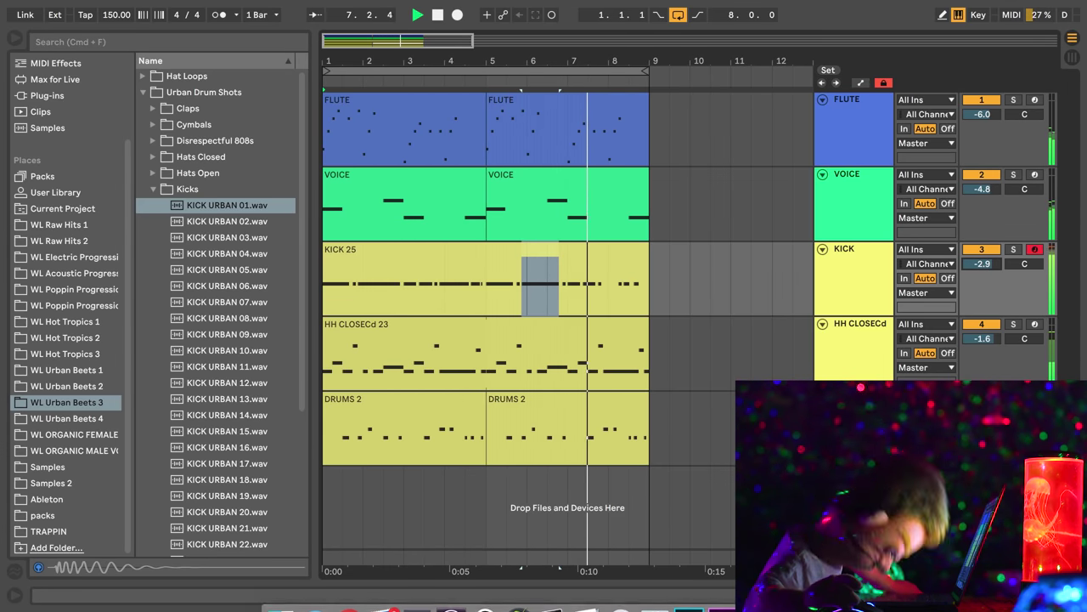
pyautogui.press('space')
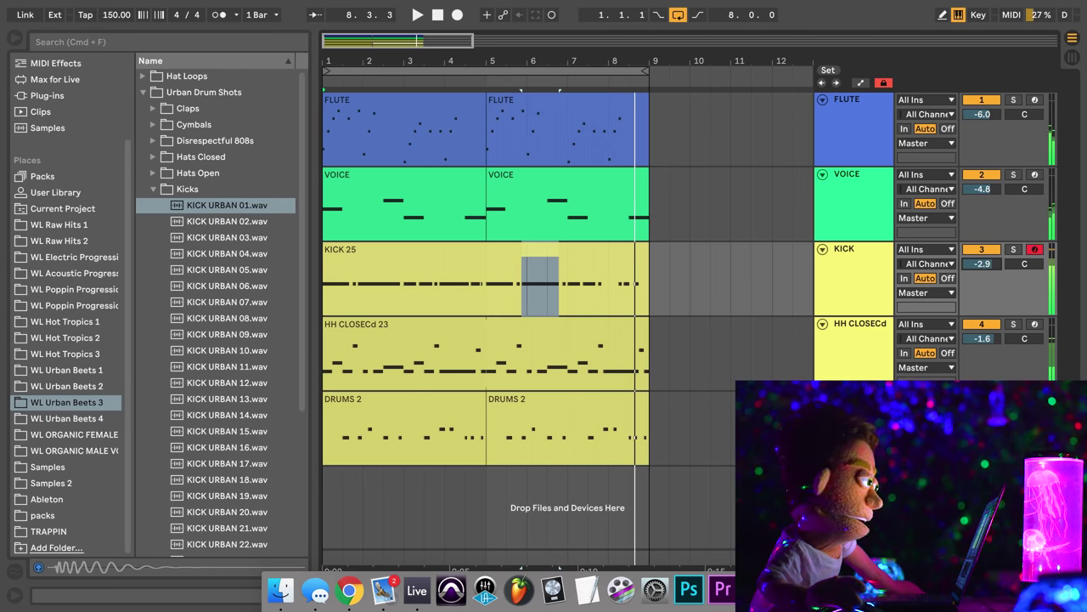
# Step: Audition the Urban Drum Shots percussion samples and load PERC URBAN 17.wav onto the Drum Rack's F2 pad
pyautogui.hotkey('shift', 'Tab')
pyautogui.scroll(-8, 206, 454)
pyautogui.scroll(8, 206, 455)
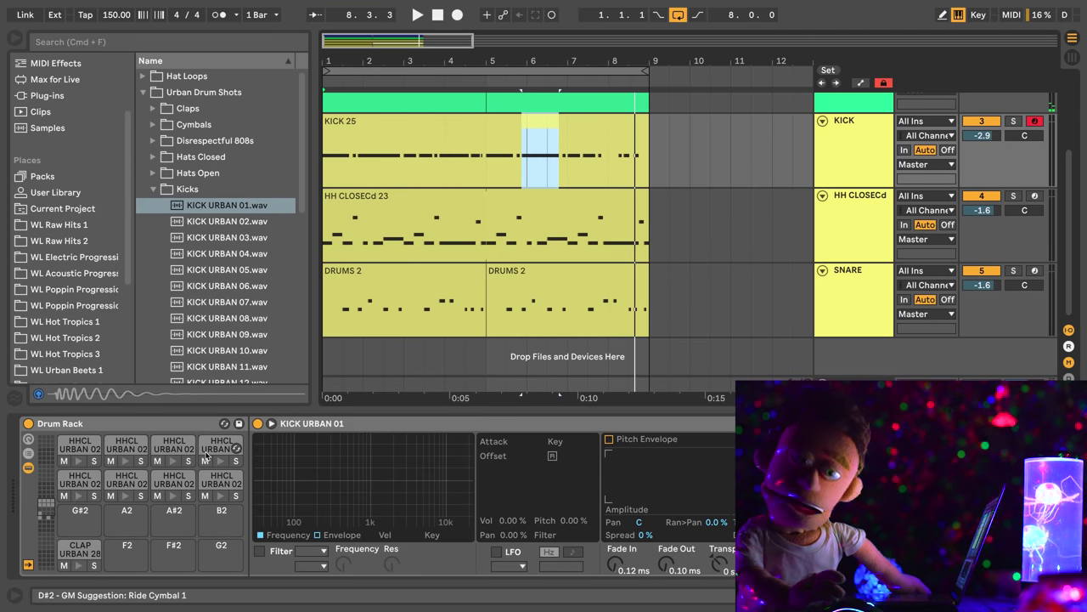
pyautogui.click(127, 330)
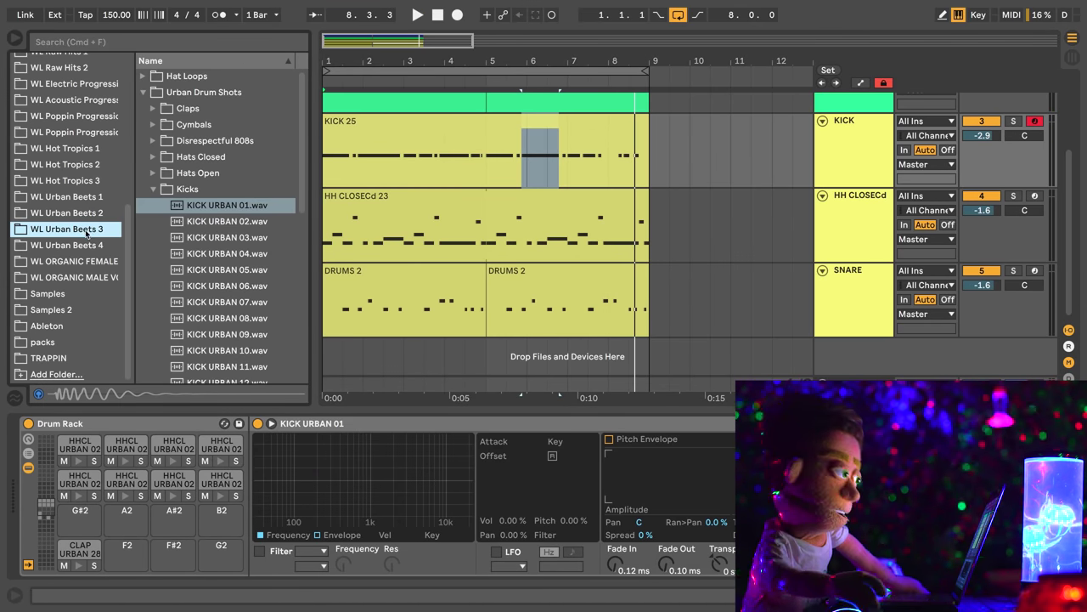
pyautogui.click(155, 190)
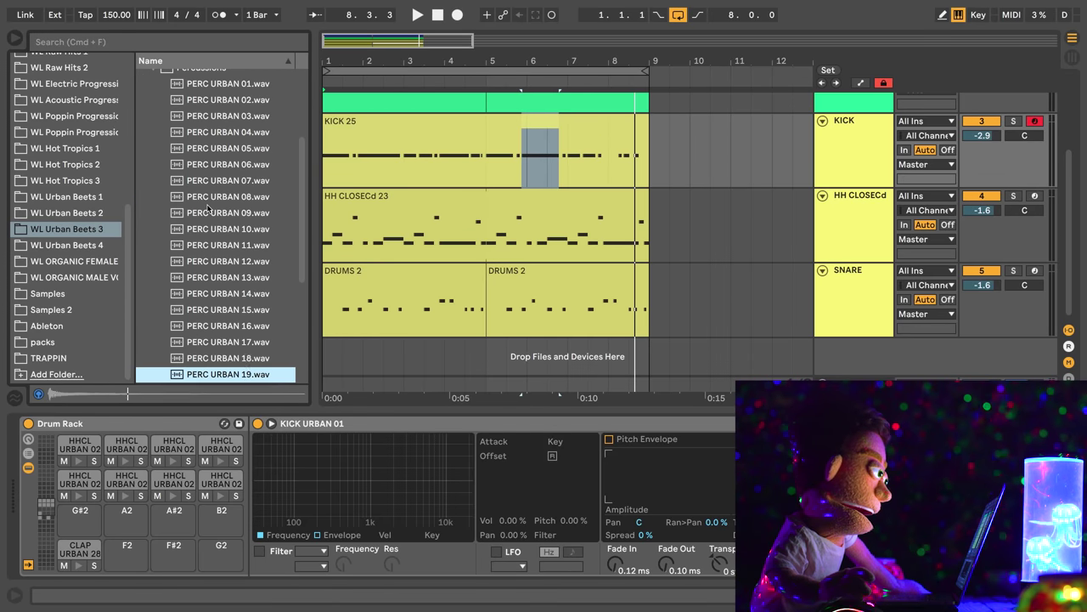
pyautogui.press('Up')
pyautogui.press('Up')
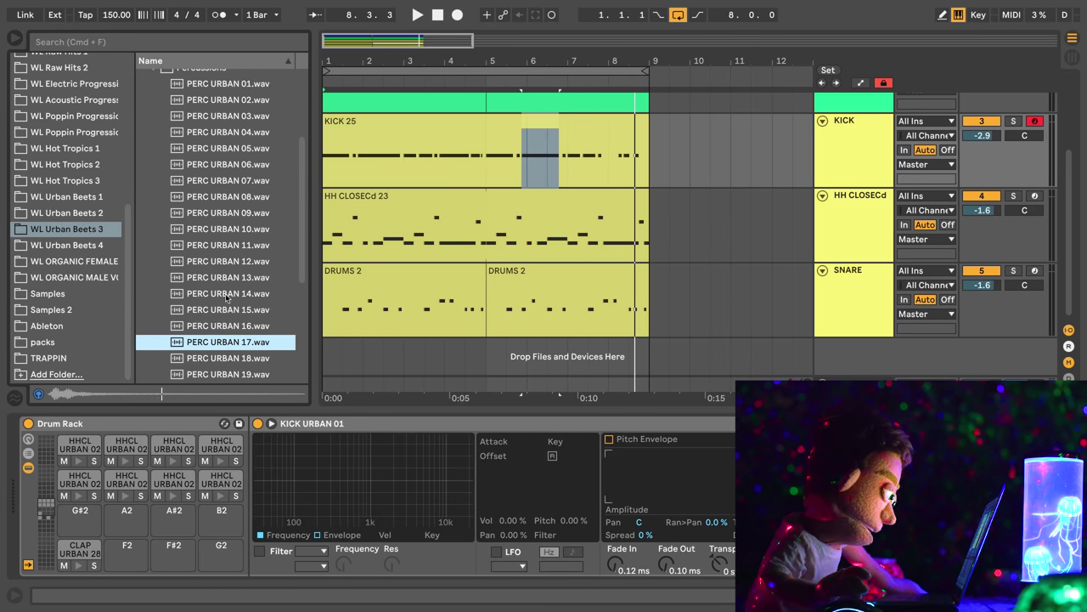
pyautogui.click(127, 548)
pyautogui.moveTo(124, 565); pyautogui.dragTo(124, 563)
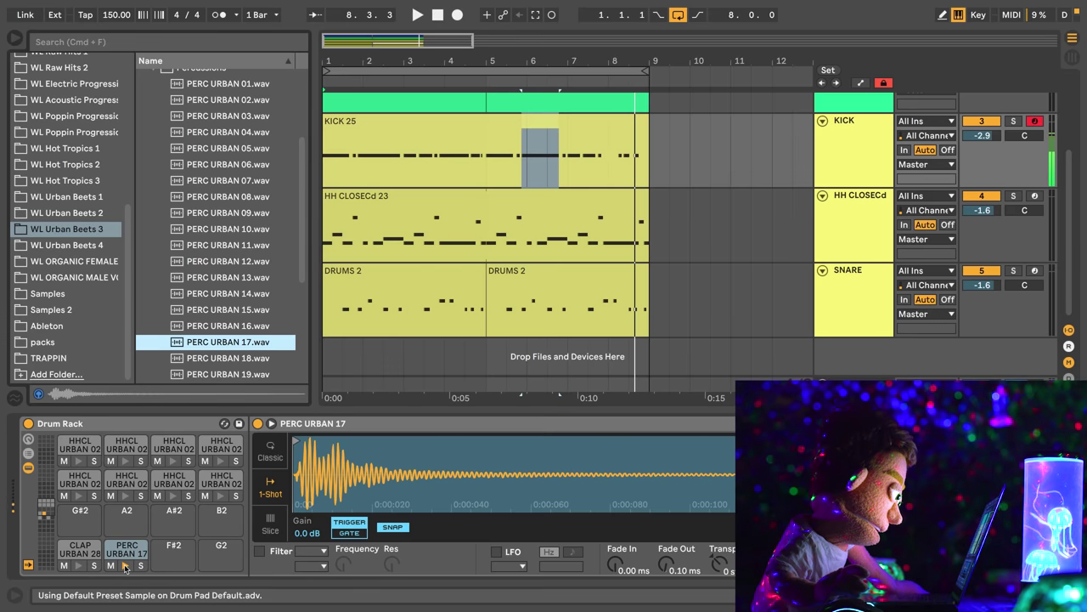
# Step: Duplicate the KICK track, delete the clip from the upper copy and rename that track PERCUSS
pyautogui.click(867, 195)
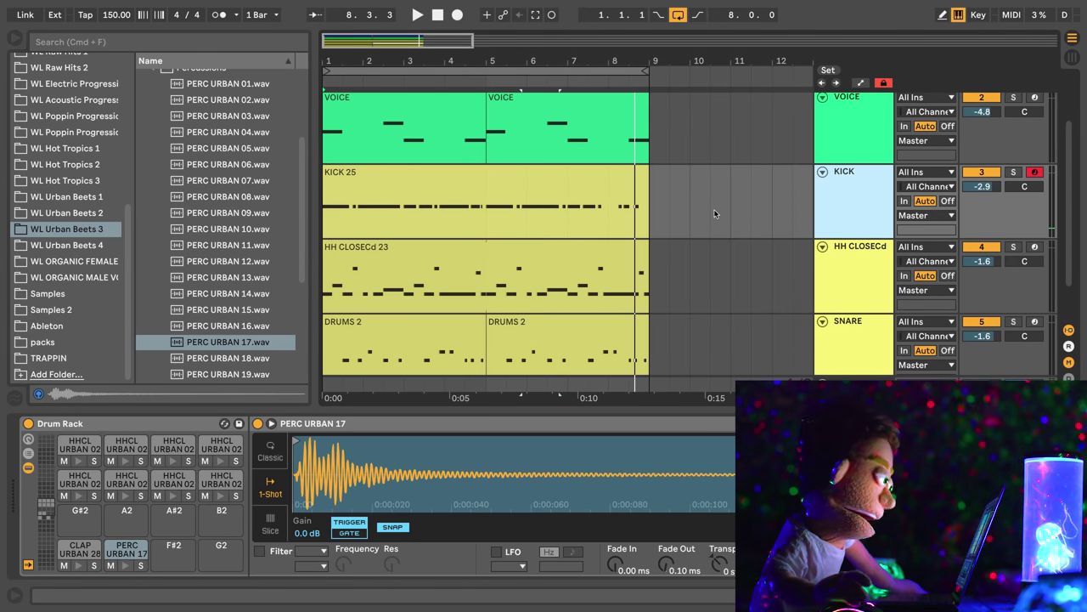
pyautogui.press('super+d')
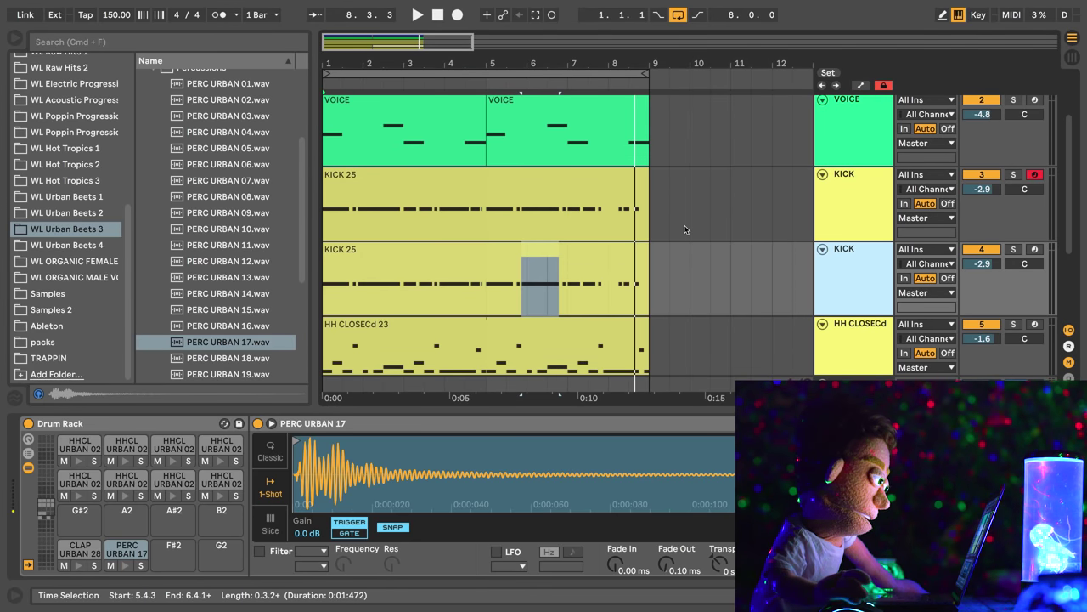
pyautogui.moveTo(687, 228); pyautogui.dragTo(301, 194)
pyautogui.press('Delete')
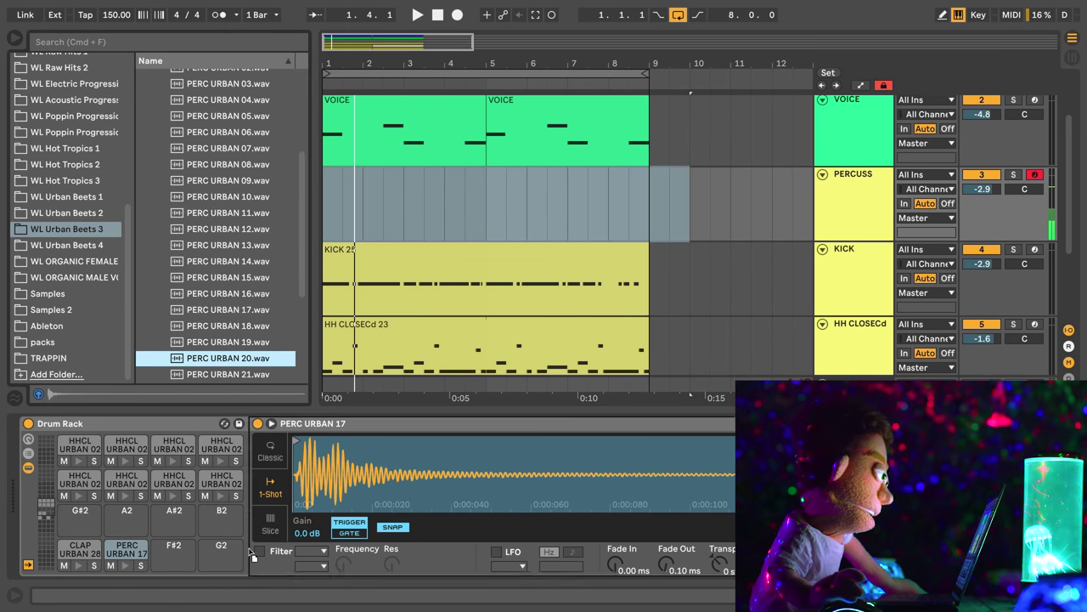
# Step: Load PERC URBAN 20.wav onto the G2 pad and PERC URBAN 22.wav onto the A2 pad of the PERCUSS Drum Rack
pyautogui.moveTo(235, 557); pyautogui.dragTo(236, 553)
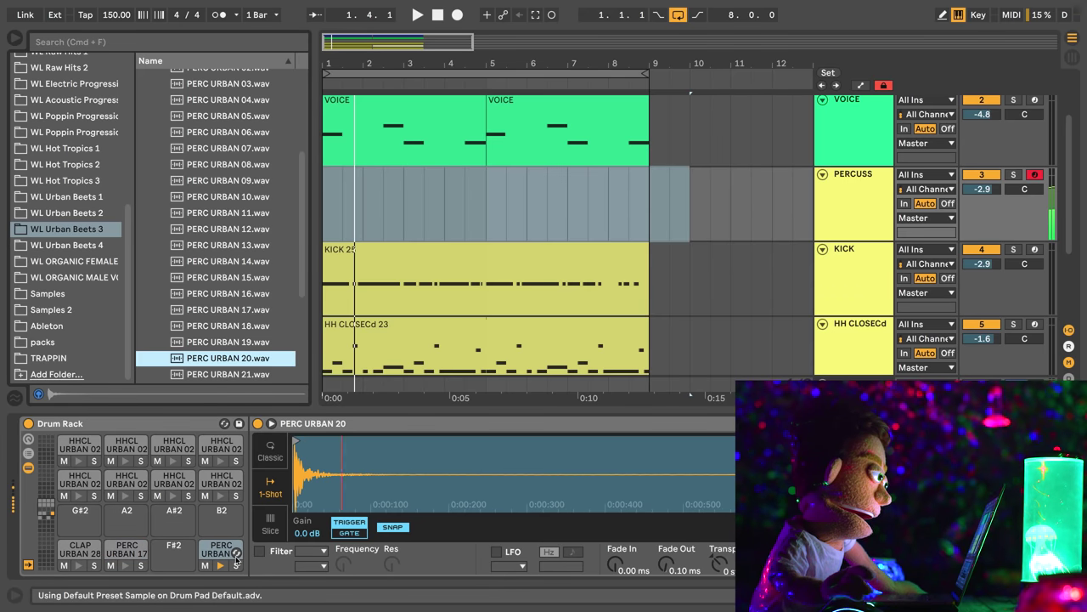
pyautogui.press('Down')
pyautogui.press('Down')
pyautogui.click(126, 528)
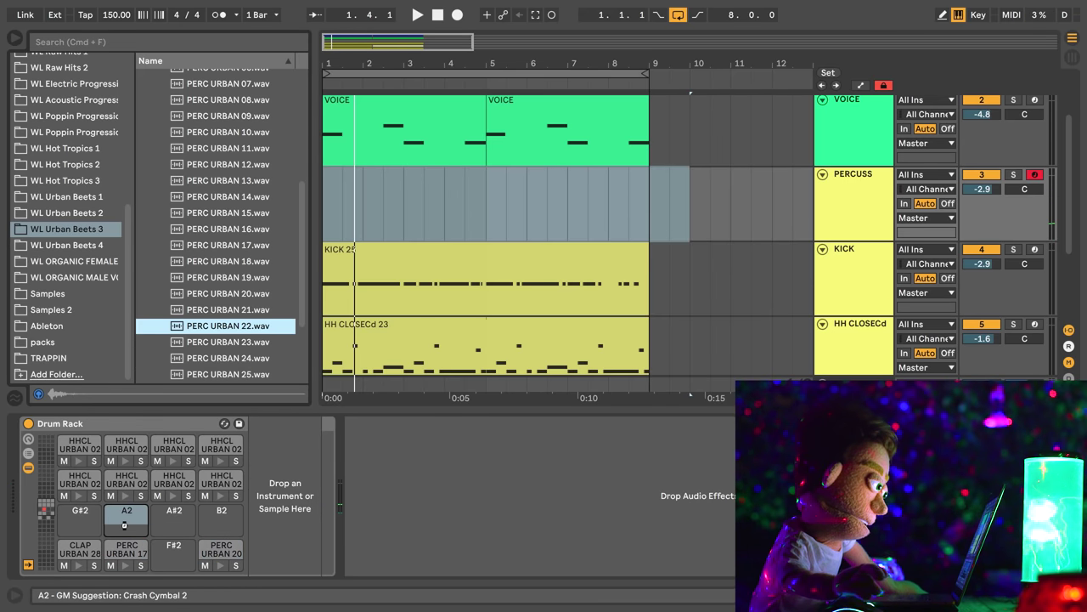
pyautogui.moveTo(124, 526); pyautogui.dragTo(125, 525)
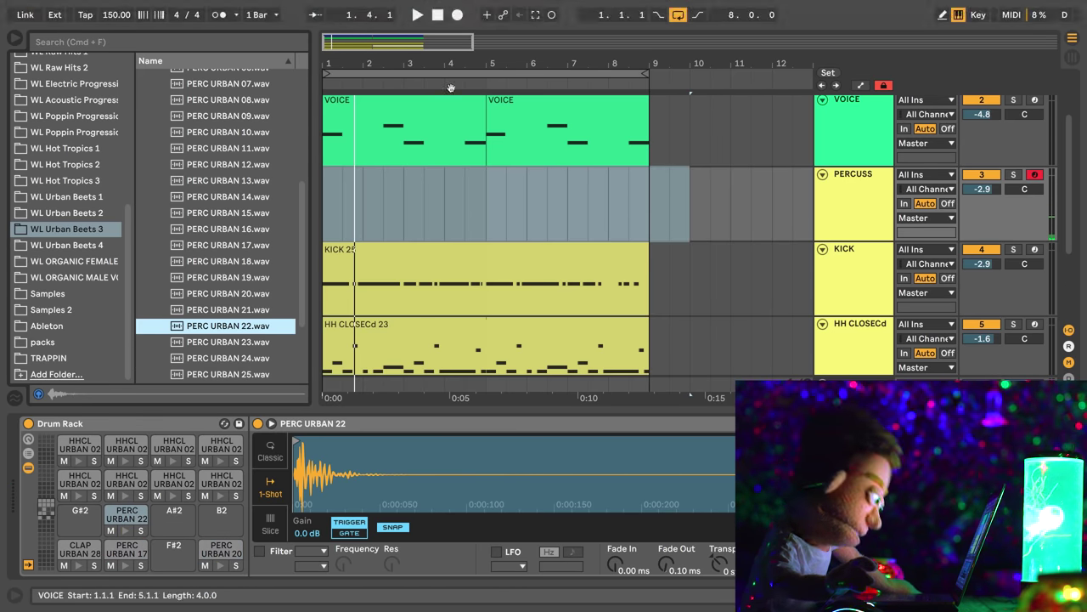
# Step: Record a short percussion pattern on the PERCUSS track with the PERC URBAN 17, 20 and 22 pads, ending with playback stopped
pyautogui.click(457, 16)
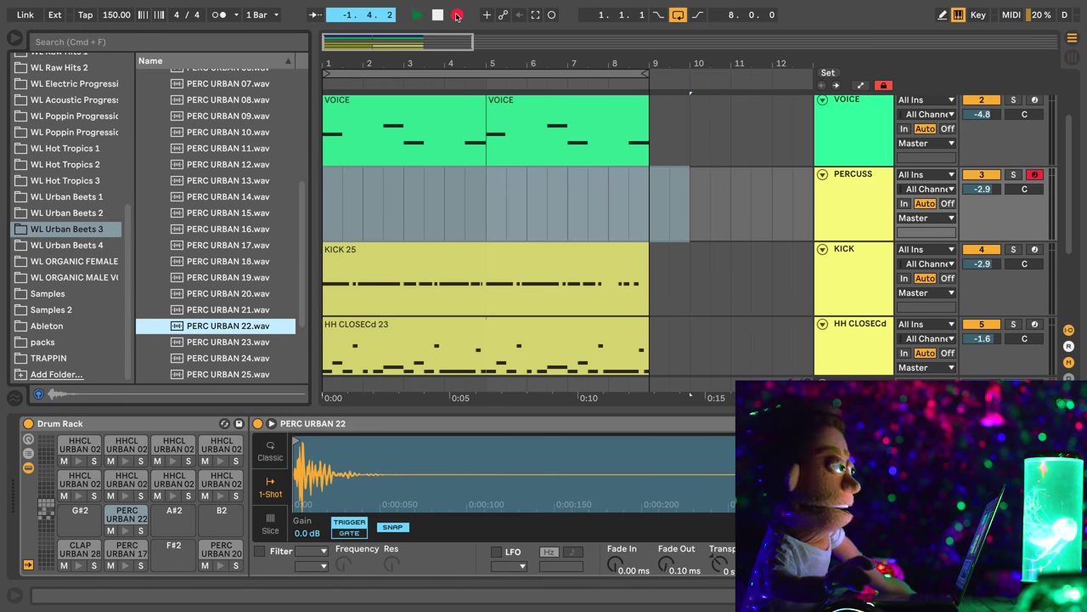
pyautogui.press('f')
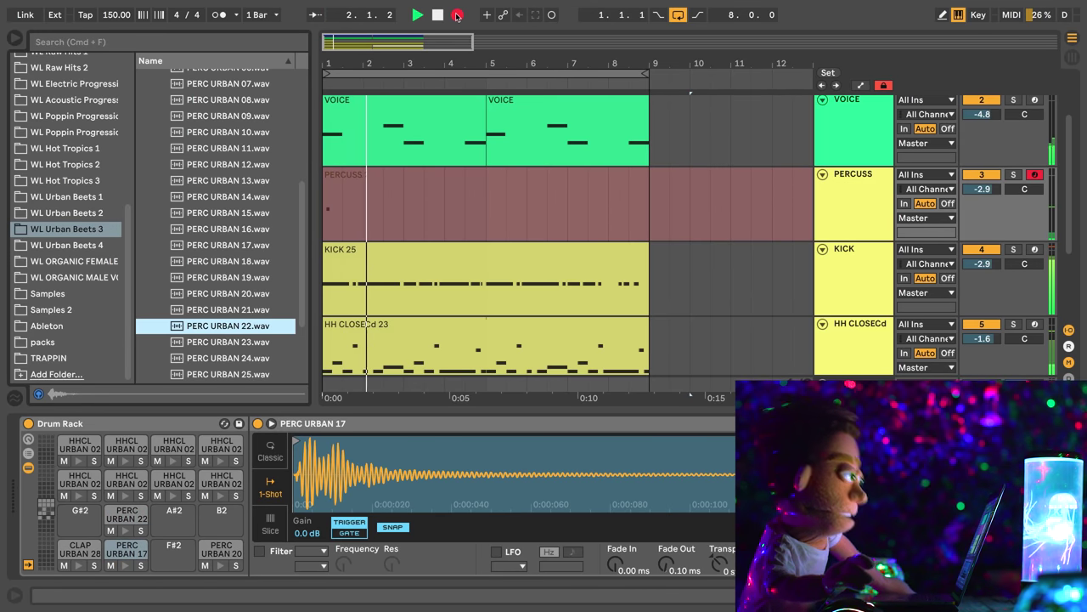
pyautogui.press('g')
pyautogui.press('h')
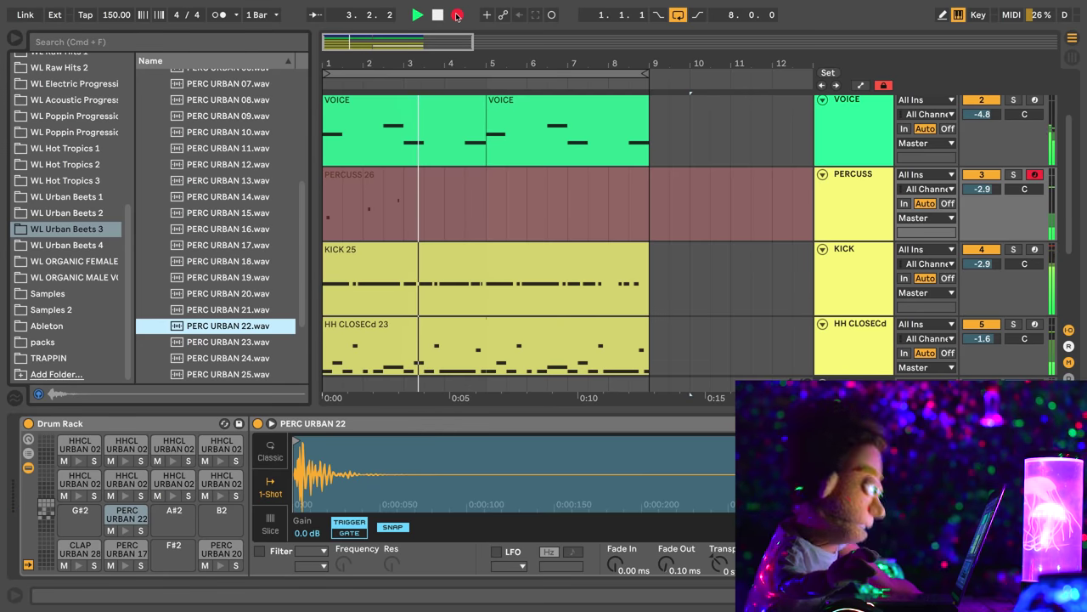
pyautogui.press('space')
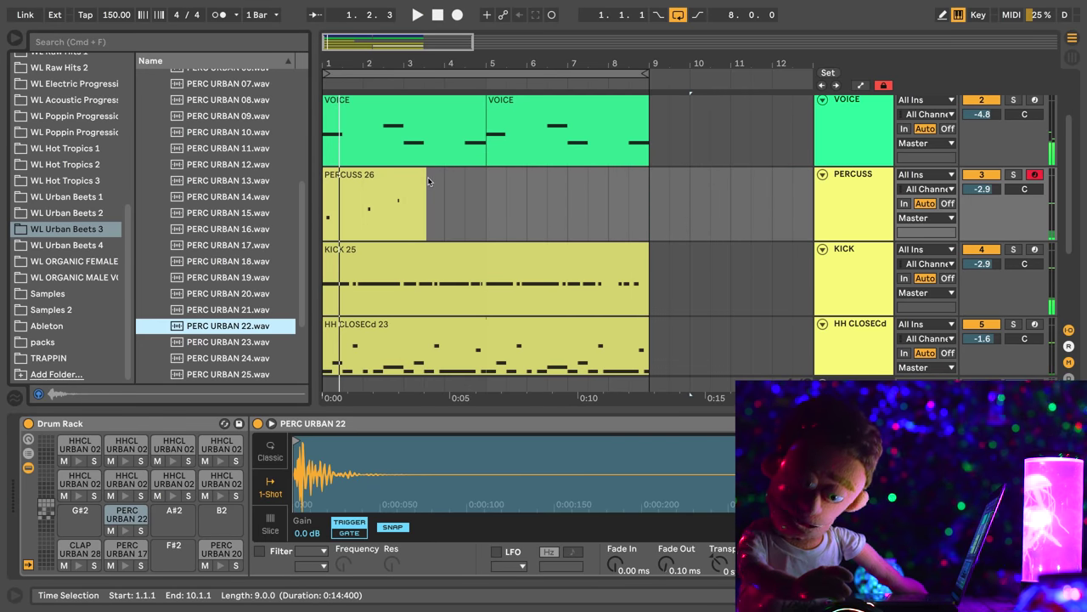
# Step: Trim the recorded PERCUSS clip to two bars and loop it out to the start of bar 9
pyautogui.moveTo(426, 175); pyautogui.dragTo(405, 175)
pyautogui.doubleClick(401, 175)
pyautogui.press('super+a')
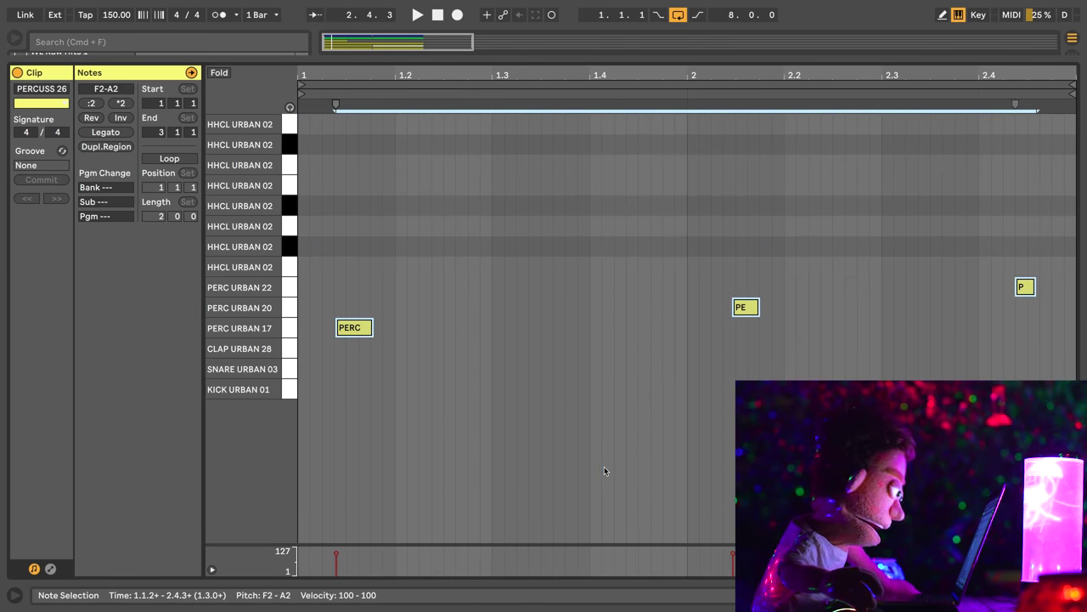
pyautogui.click(163, 159)
pyautogui.moveTo(405, 221); pyautogui.dragTo(583, 225)
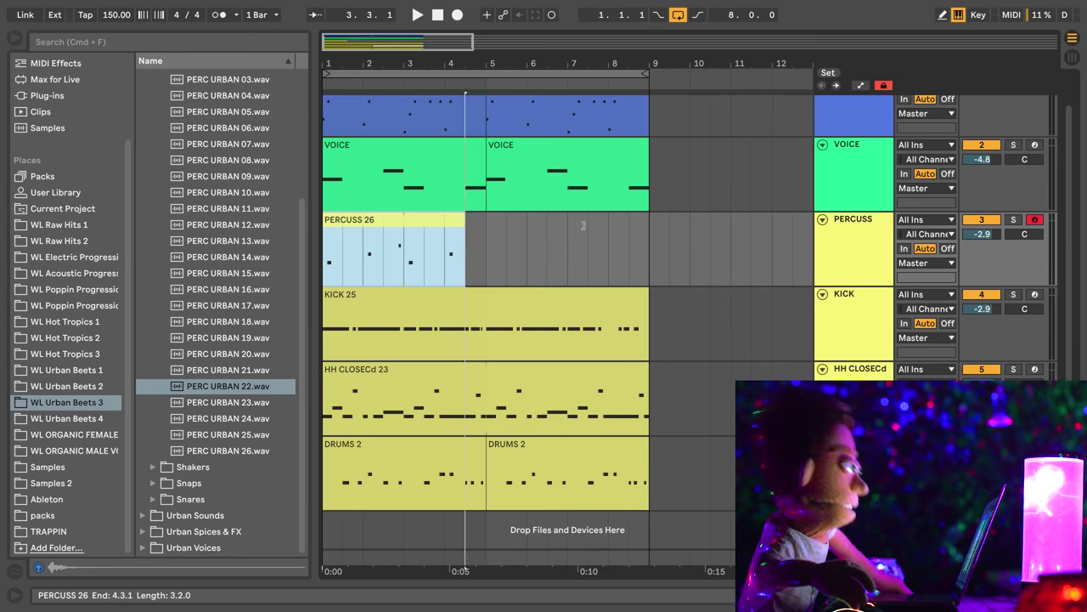
pyautogui.moveTo(466, 222); pyautogui.dragTo(643, 222)
# Step: Set the PERCUSS track volume to 4.6 dB during playback, and stop with its Drum Rack devices shown
pyautogui.press('space')
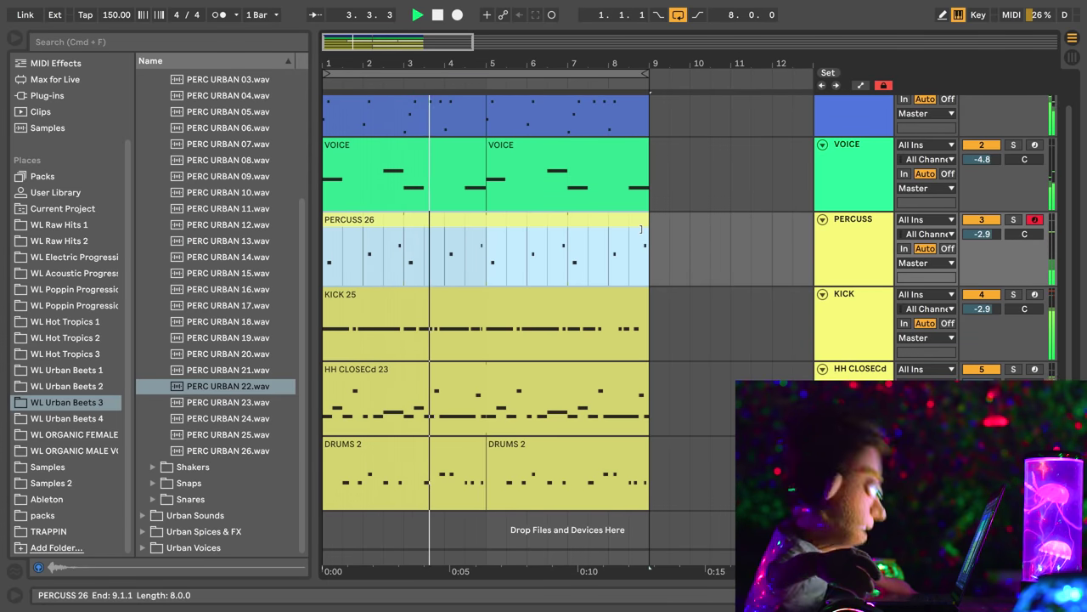
pyautogui.moveTo(983, 233); pyautogui.dragTo(983, 170)
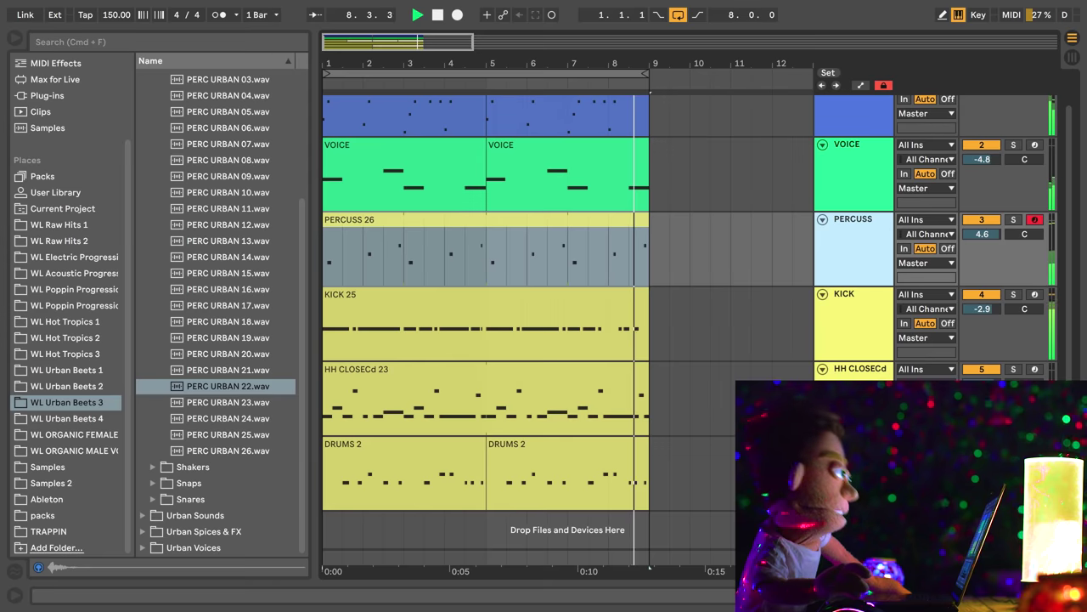
pyautogui.doubleClick(852, 228)
pyautogui.press('space')
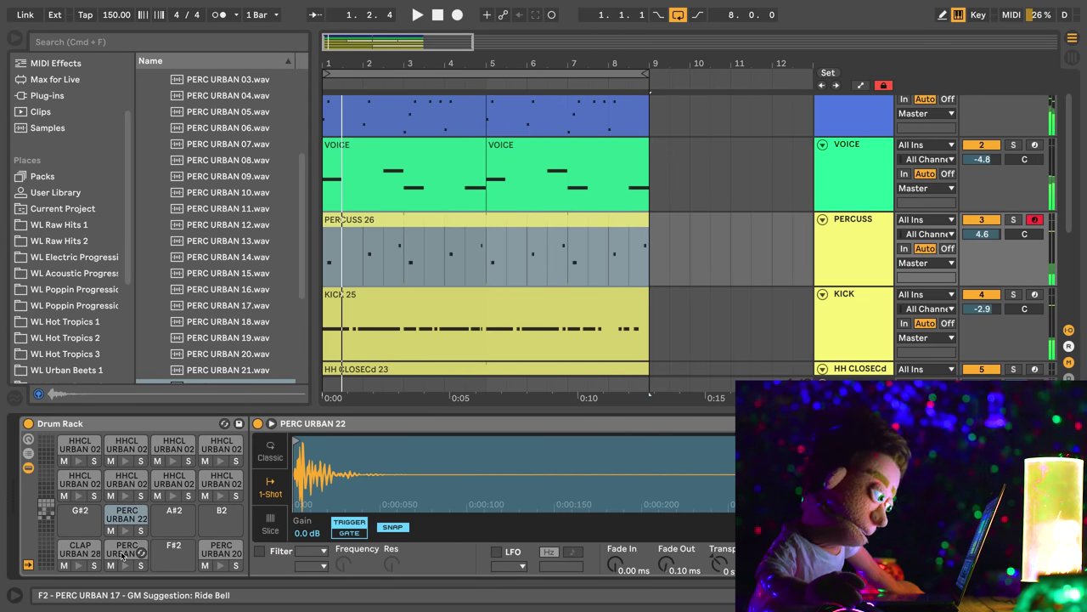
# Step: Adjust the panning of the PERC URBAN 17 pad and pan the PERC URBAN 20 pad to 30L
pyautogui.click(121, 555)
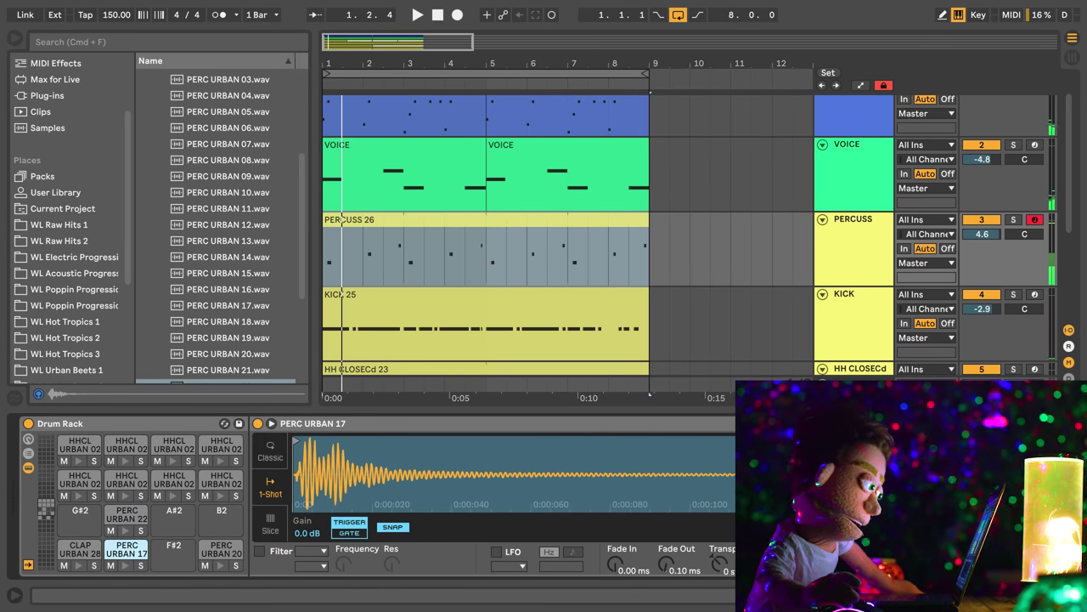
pyautogui.click(782, 423)
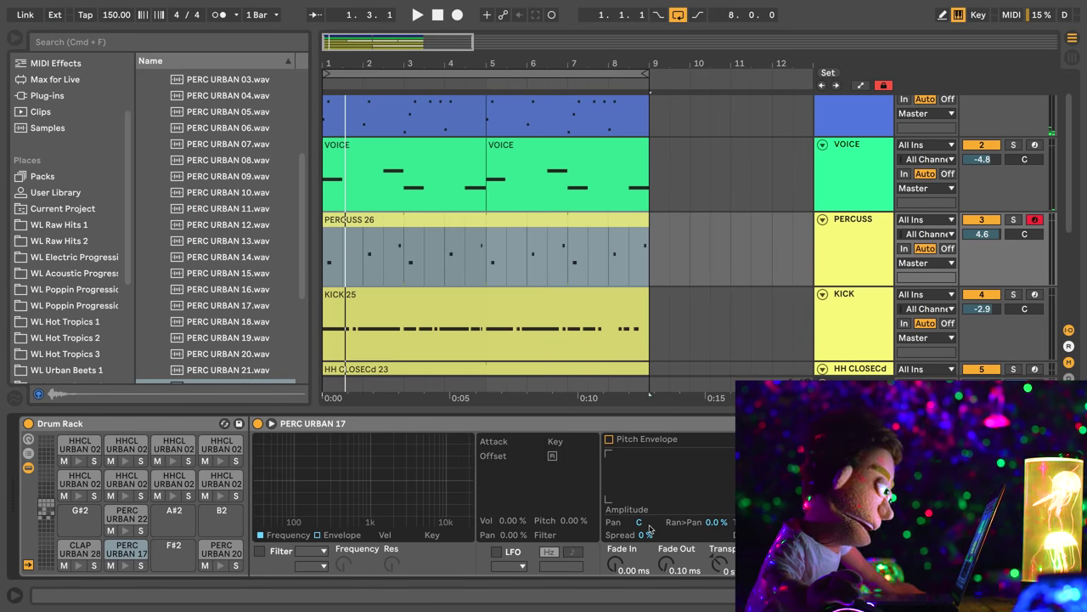
pyautogui.moveTo(644, 523); pyautogui.dragTo(645, 501)
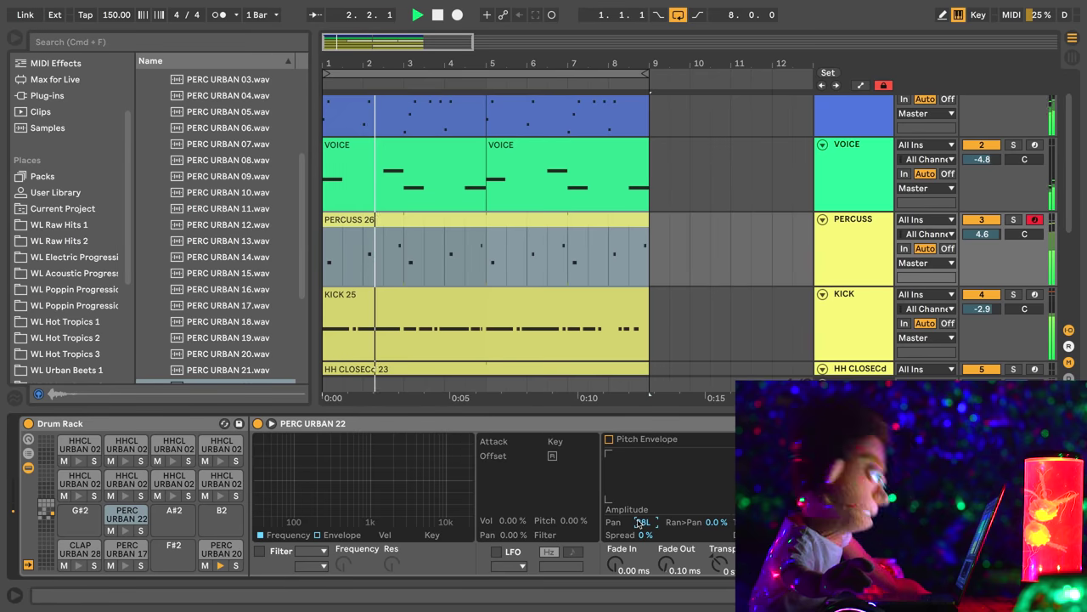
pyautogui.click(220, 549)
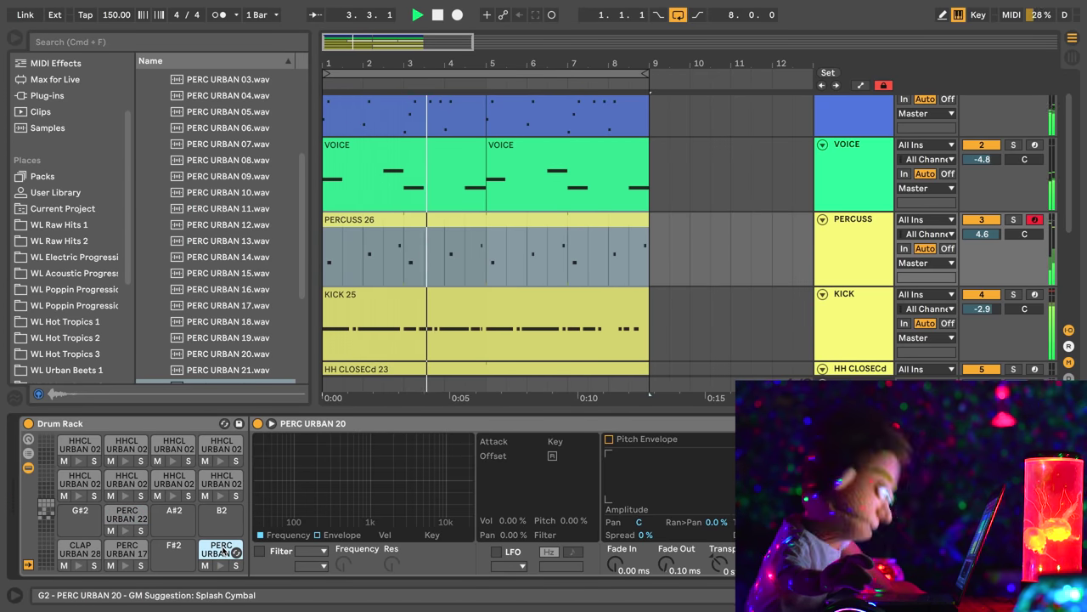
pyautogui.moveTo(637, 523); pyautogui.dragTo(637, 535)
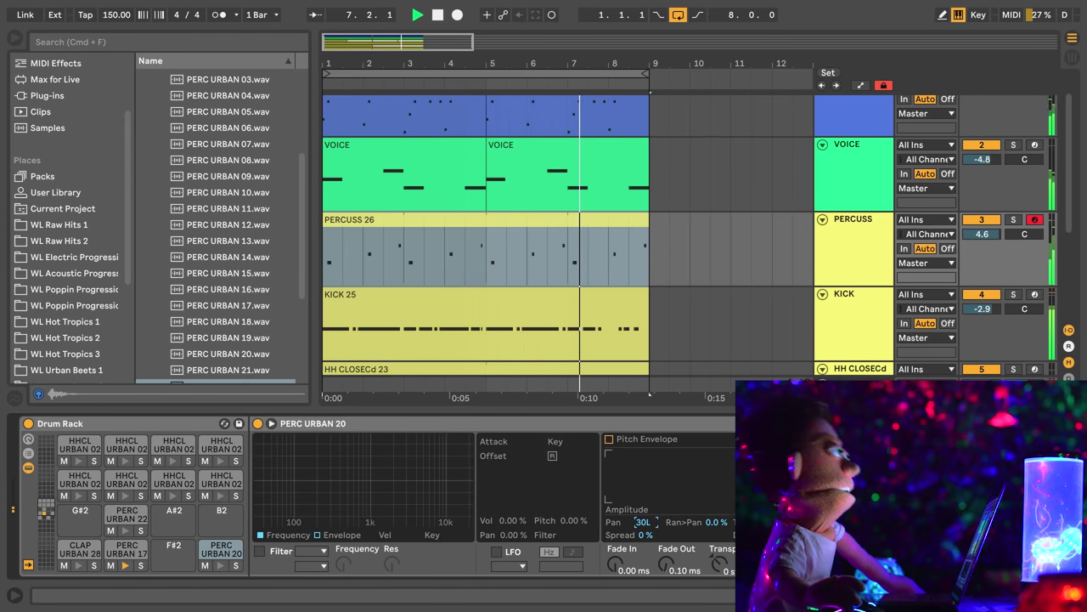
pyautogui.click(1072, 595)
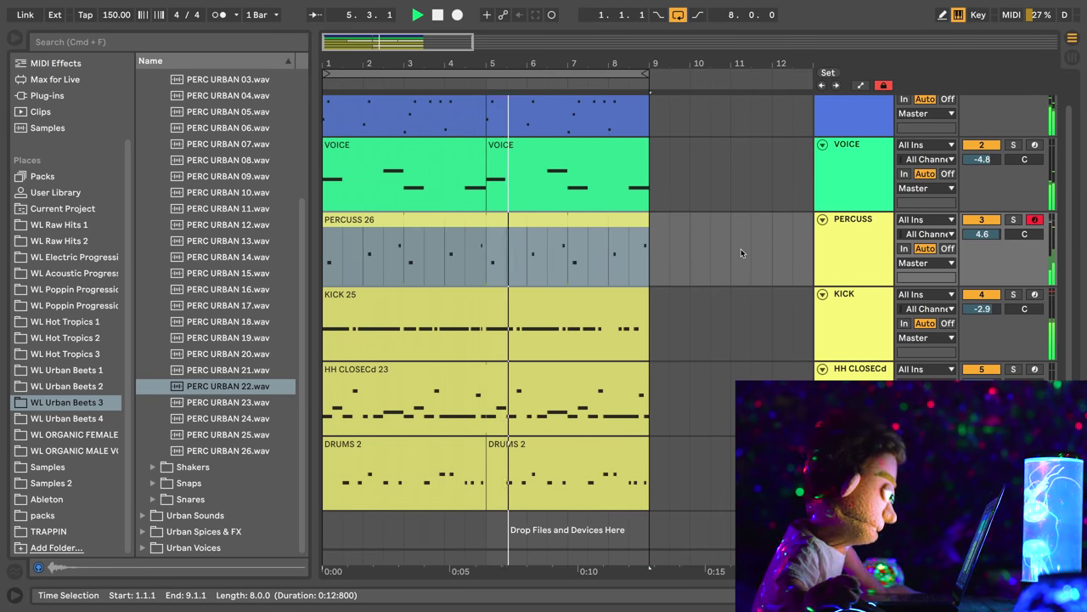
# Step: Insert a new MIDI track below SNARE and open the Disrespectful 808s sample folder in Urban Drum Shots
pyautogui.click(513, 444)
pyautogui.press('super+shift+t')
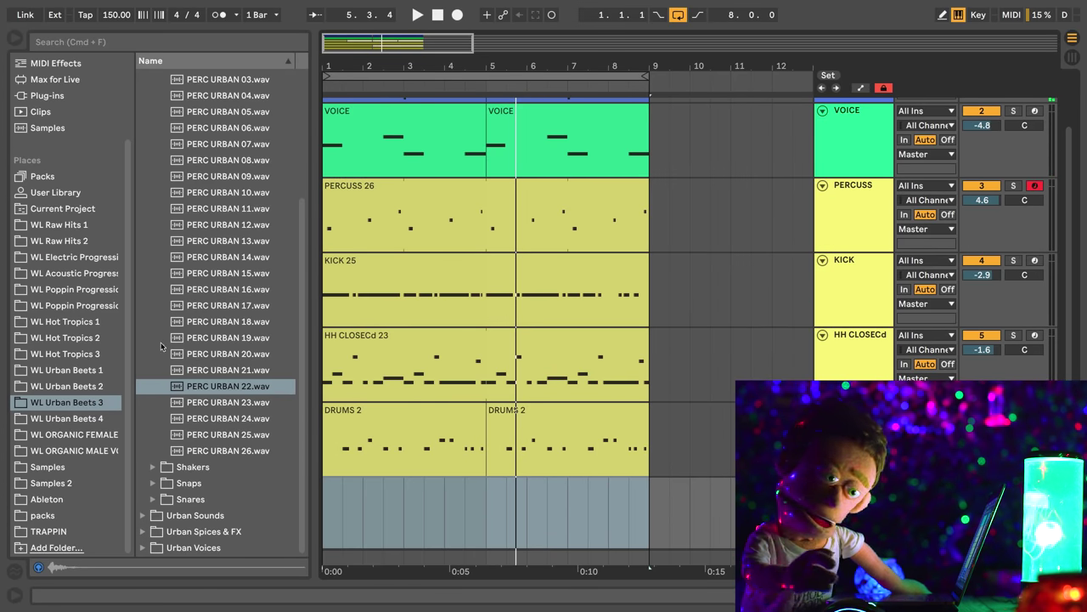
pyautogui.scroll(4, 170, 332)
pyautogui.click(153, 205)
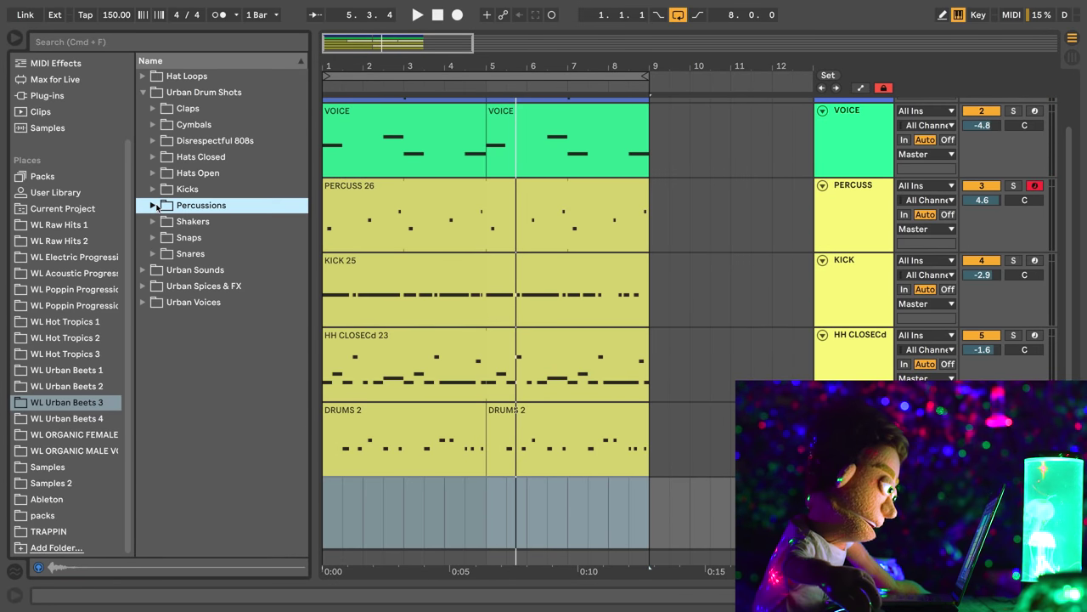
pyautogui.doubleClick(188, 141)
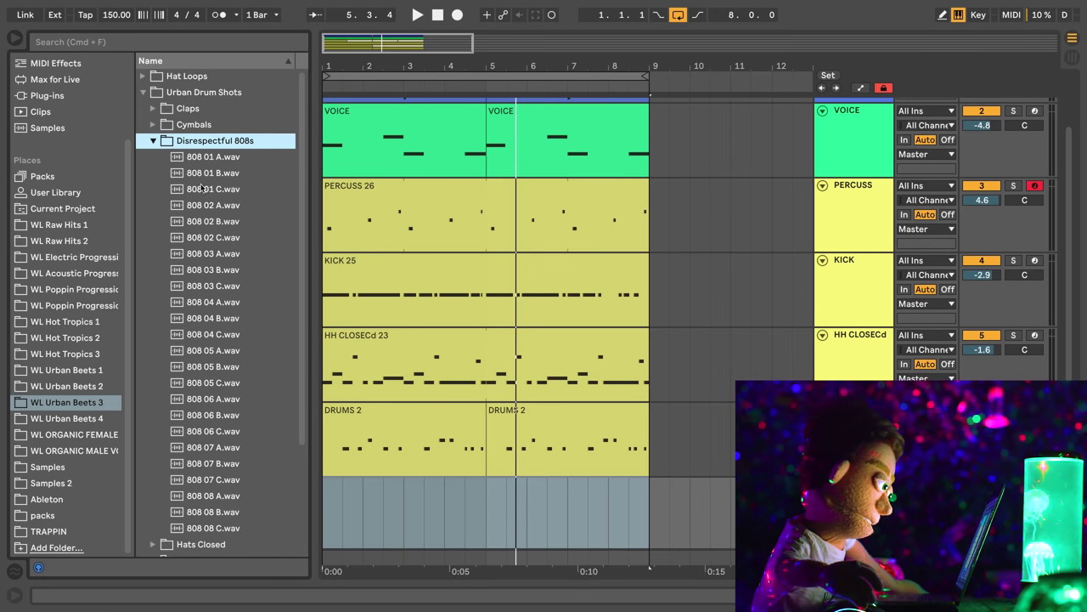
# Step: Audition 808 01 C.wav, load it onto the new MIDI track and limit its sampler to 1 voice
pyautogui.press('super+Tab')
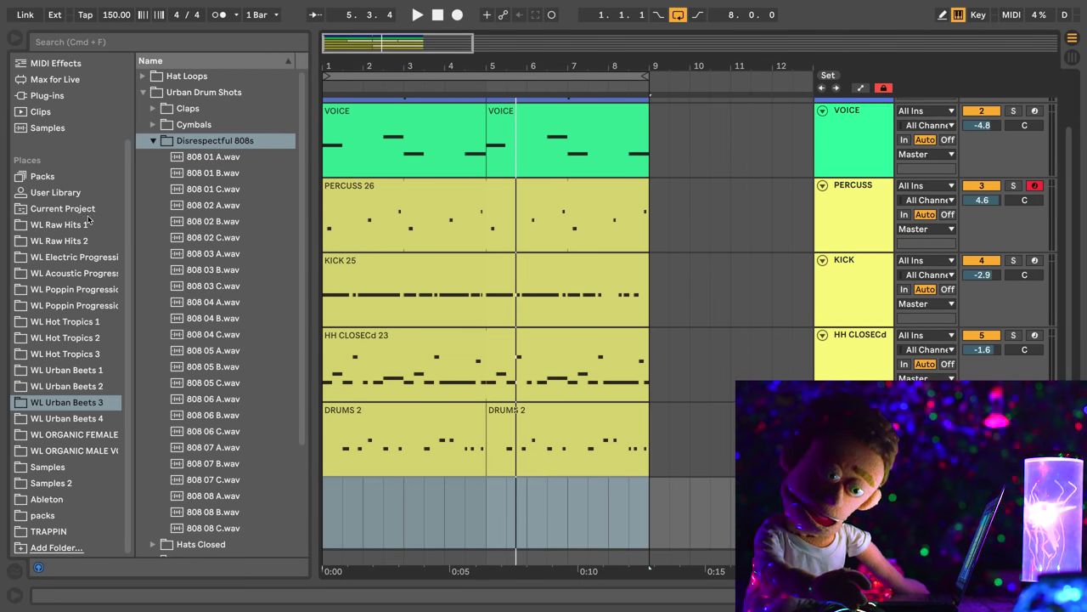
pyautogui.click(208, 190)
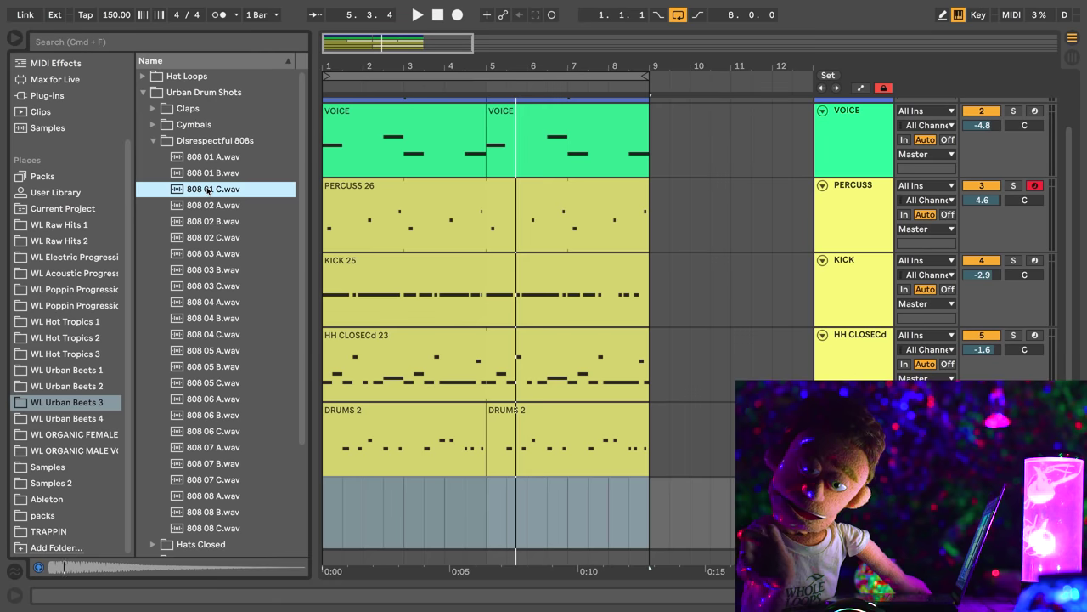
pyautogui.doubleClick(206, 189)
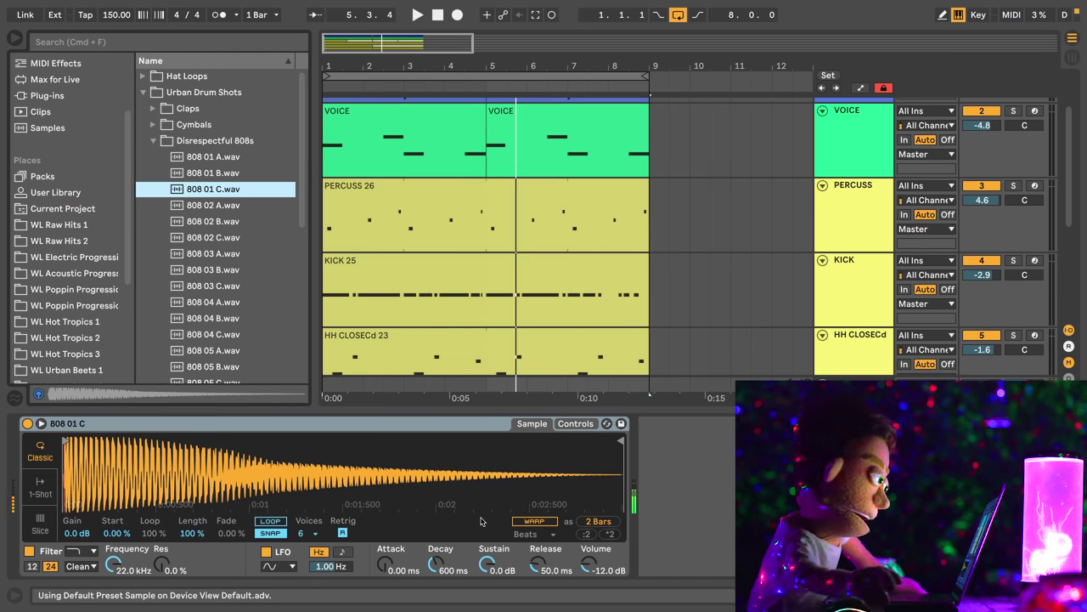
pyautogui.click(306, 533)
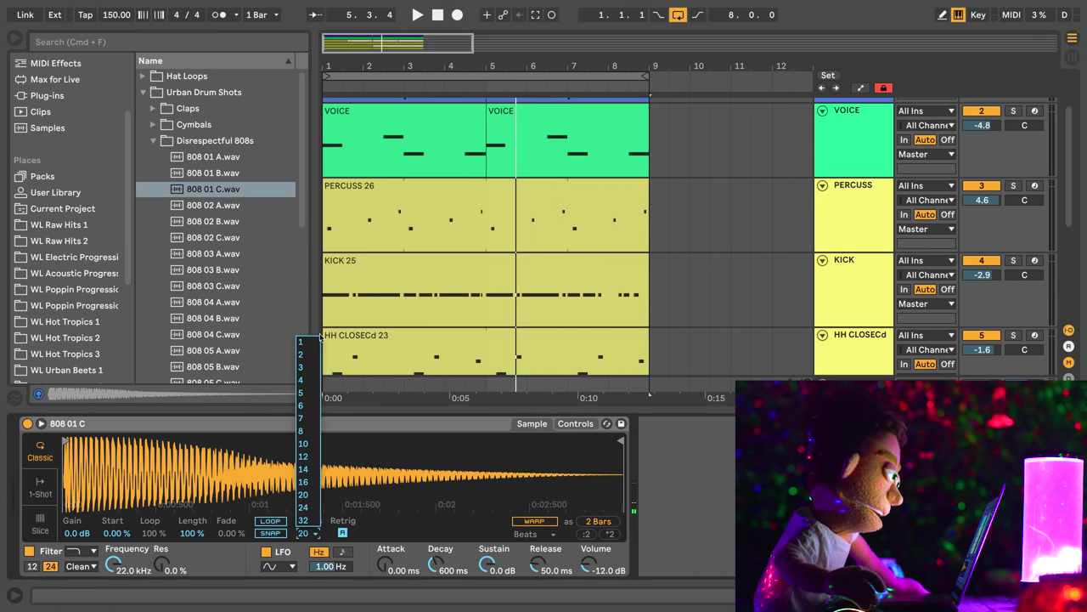
pyautogui.click(305, 342)
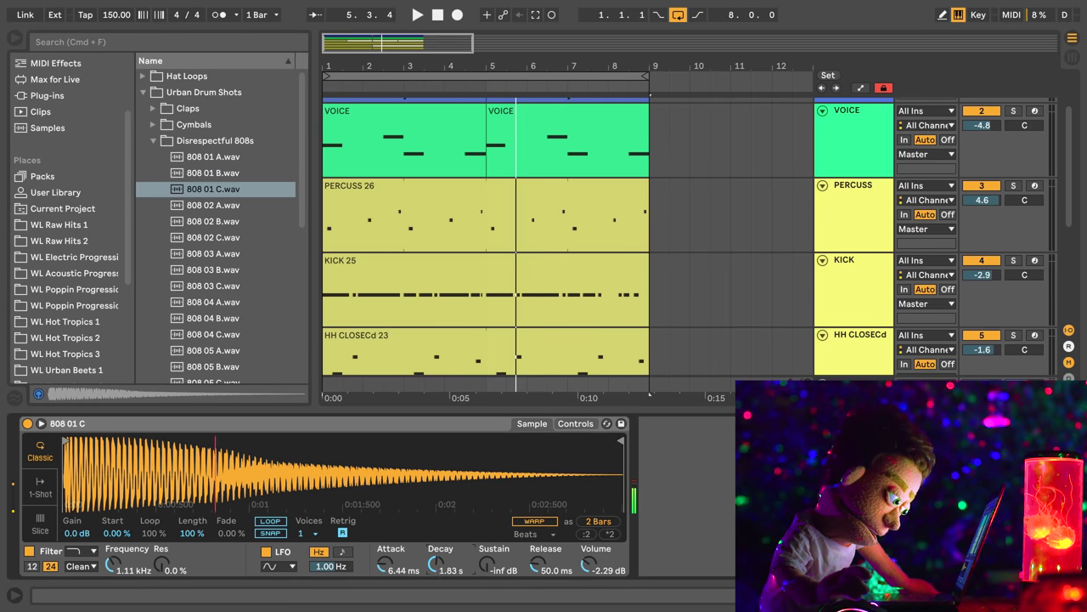
# Step: Record an 808 bass part on the new MIDI track across the eight-bar loop and play it back
pyautogui.scroll(-5, 899, 350)
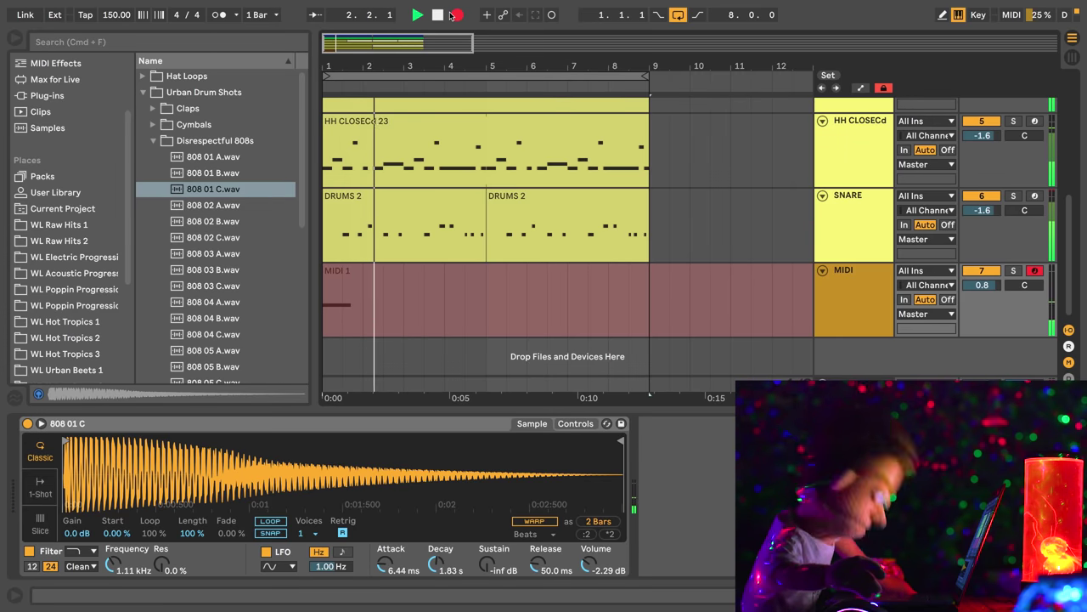
pyautogui.press('a')
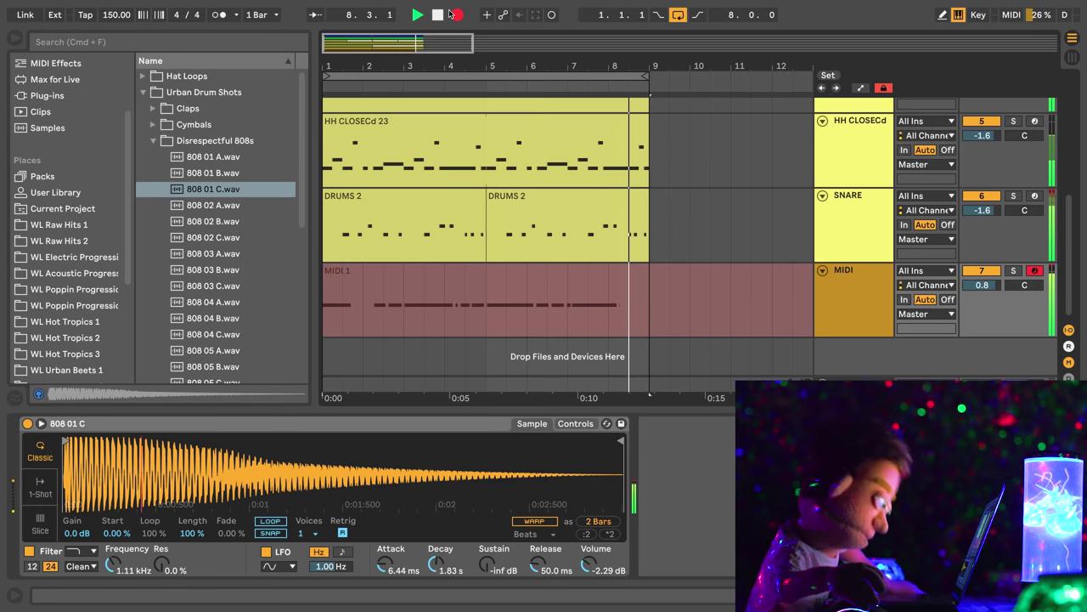
pyautogui.click(451, 14)
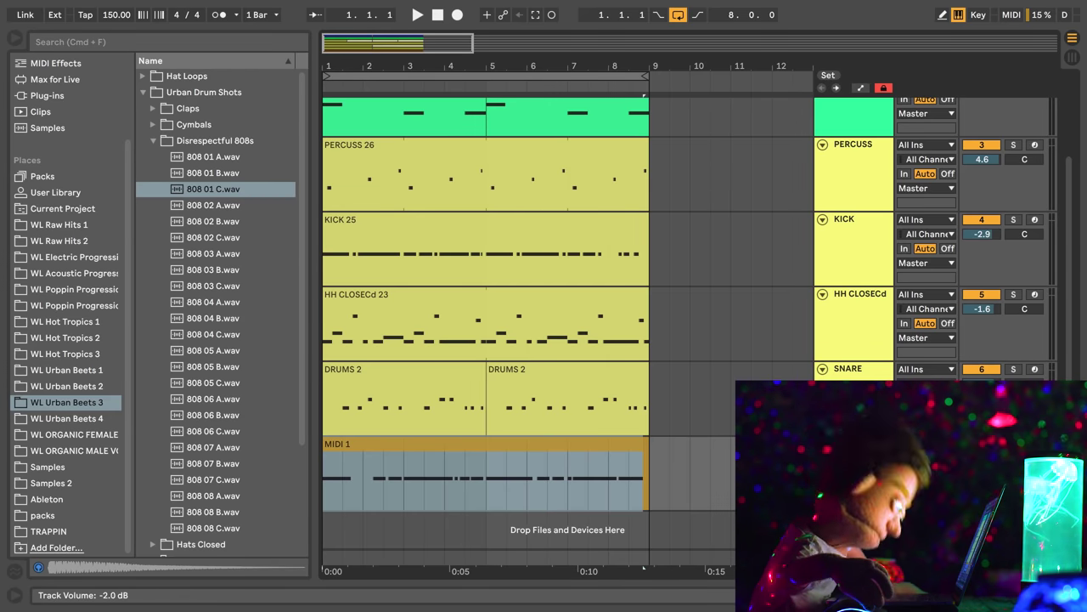
pyautogui.press('space')
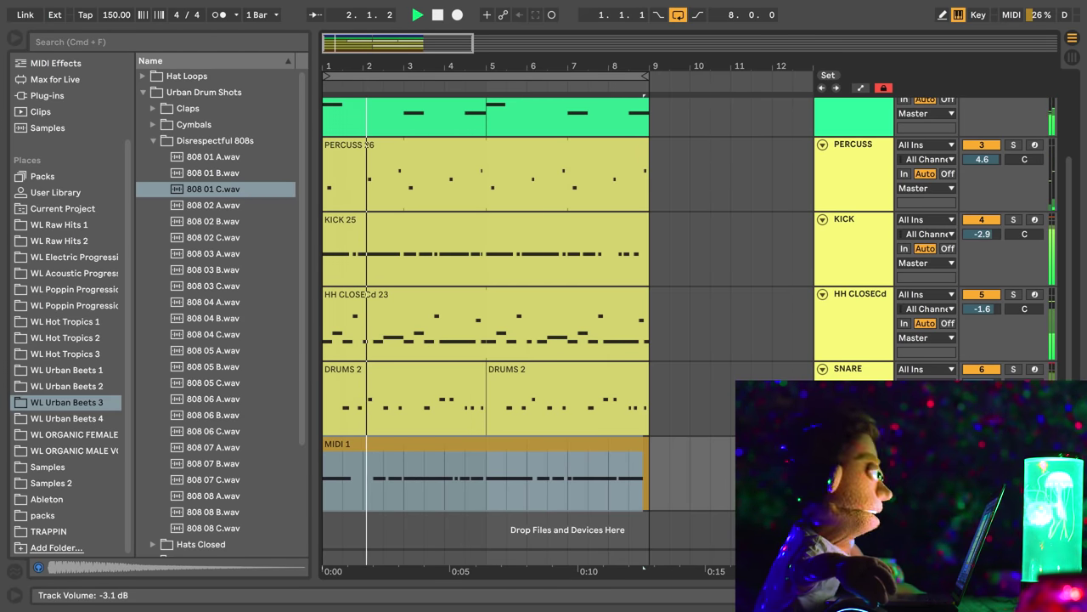
pyautogui.click(348, 445)
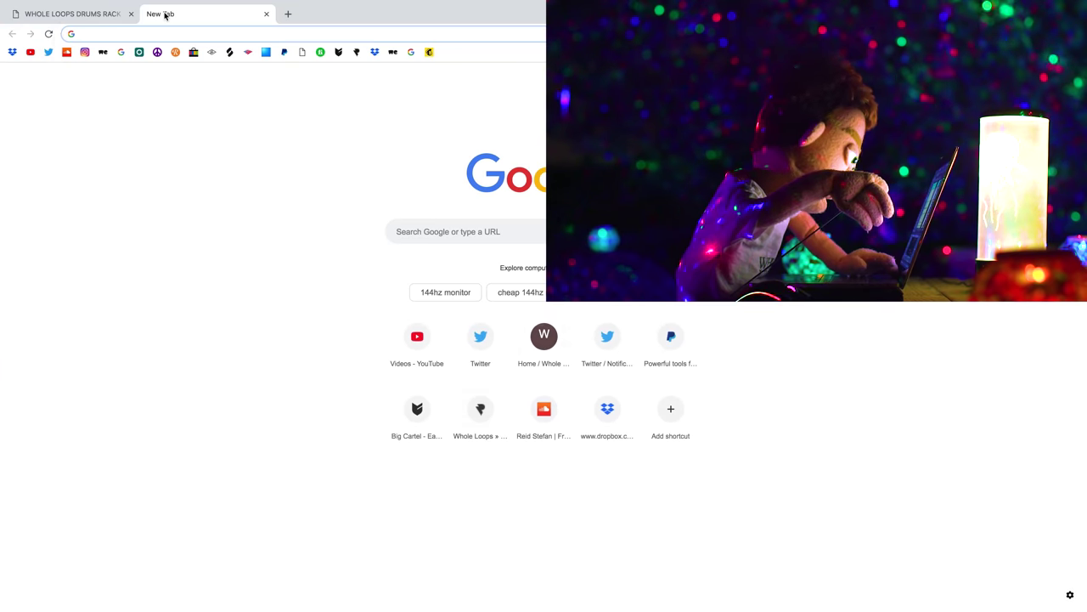
# Step: Switch to the web browser, go to wholeloops.com and put the WHOLE LOOPS DRUMS RACK in the cart
pyautogui.write('wholeloops.com')
pyautogui.press('Return')
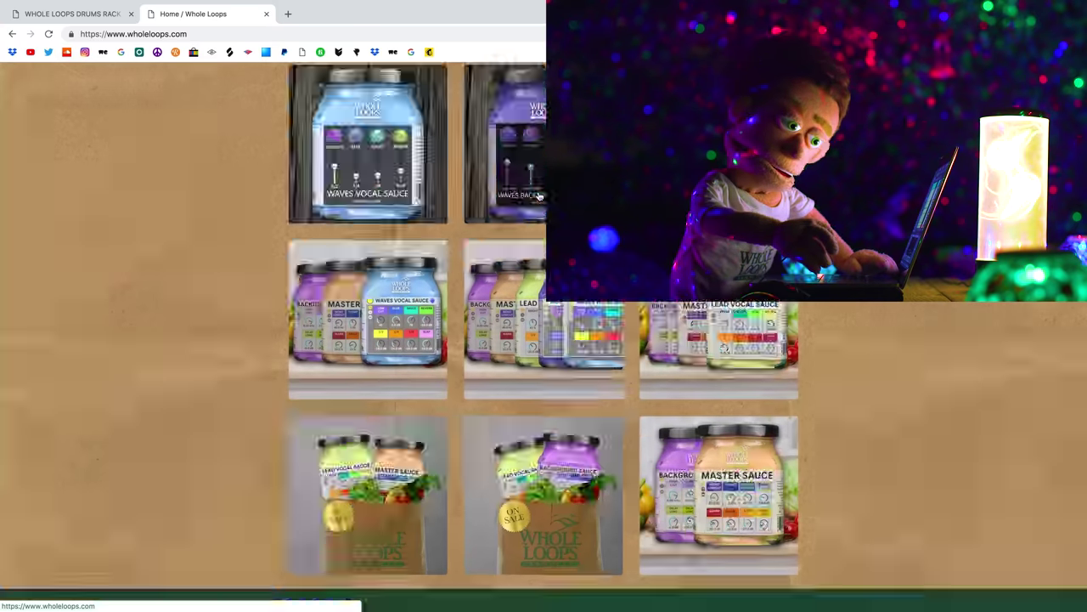
pyautogui.scroll(-15, 538, 196)
pyautogui.click(548, 344)
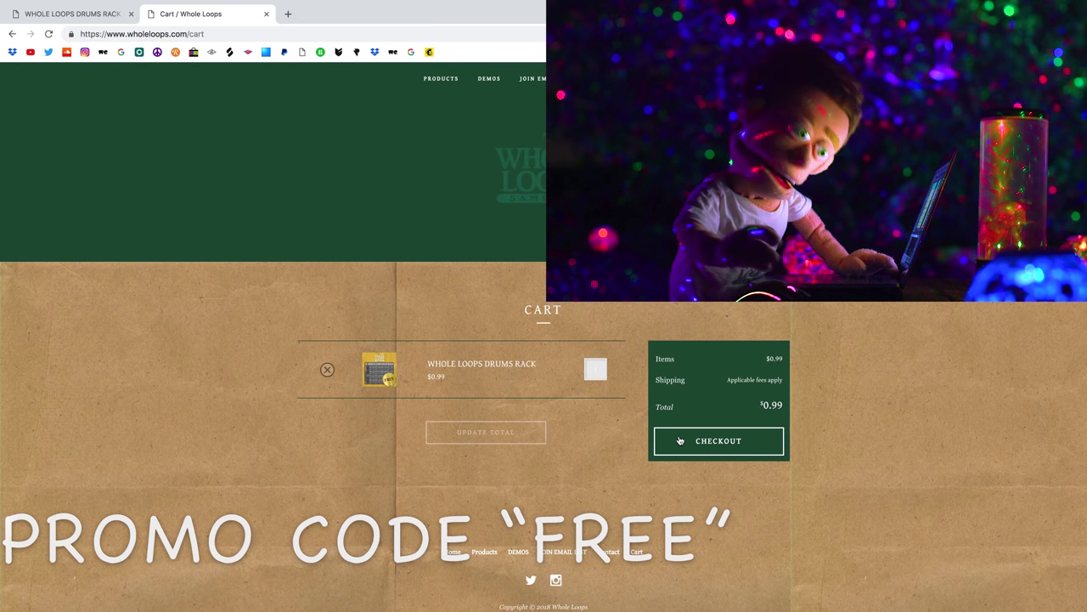
# Step: Proceed to checkout and apply the discount code FREE to the order
pyautogui.scroll(-5, 456, 465)
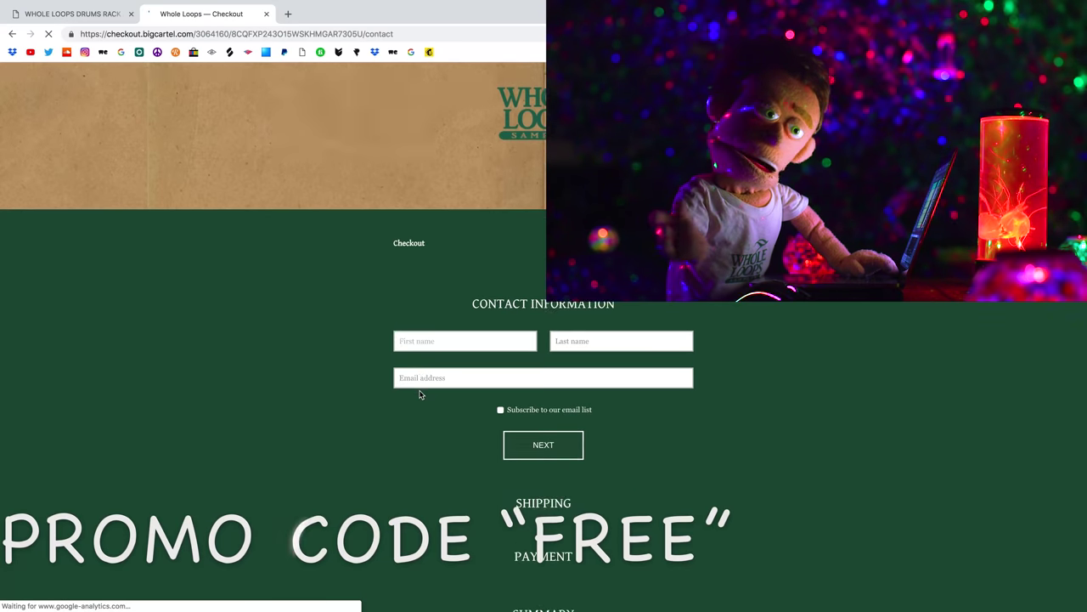
pyautogui.click(437, 491)
pyautogui.write('FREE')
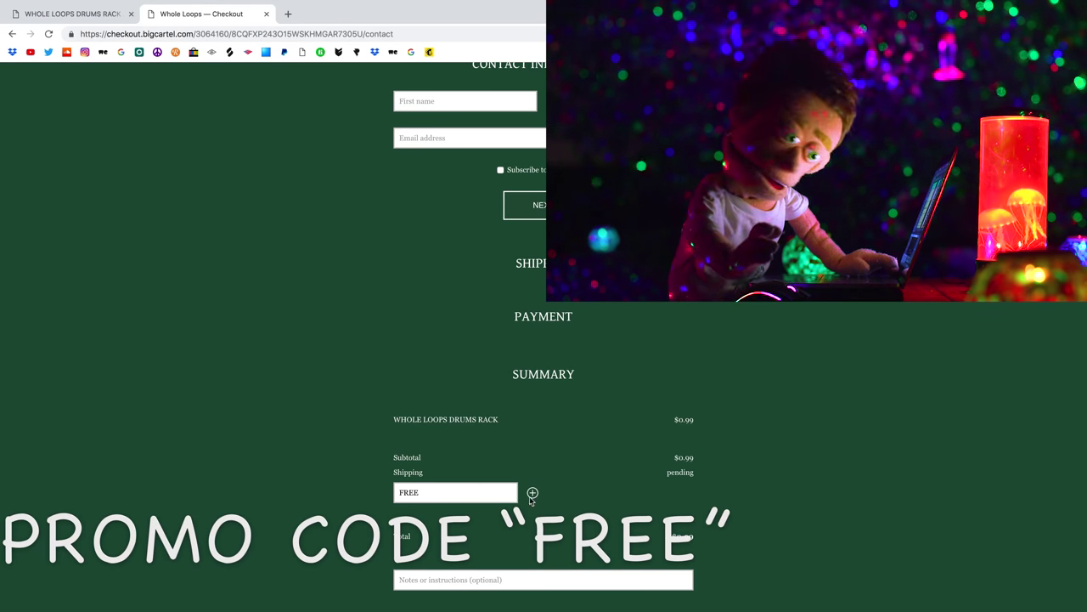
pyautogui.click(532, 494)
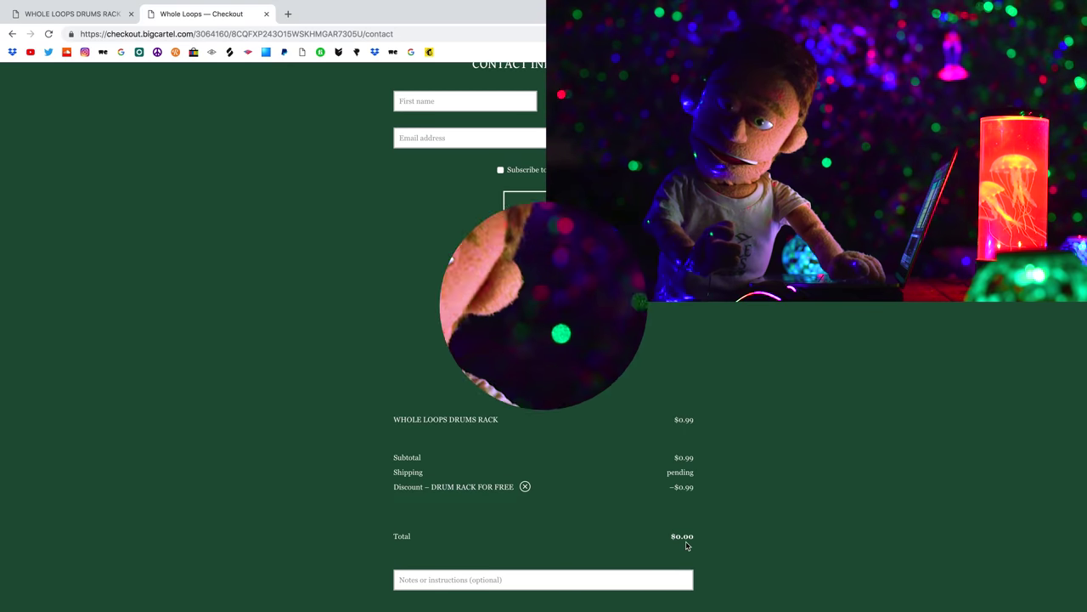